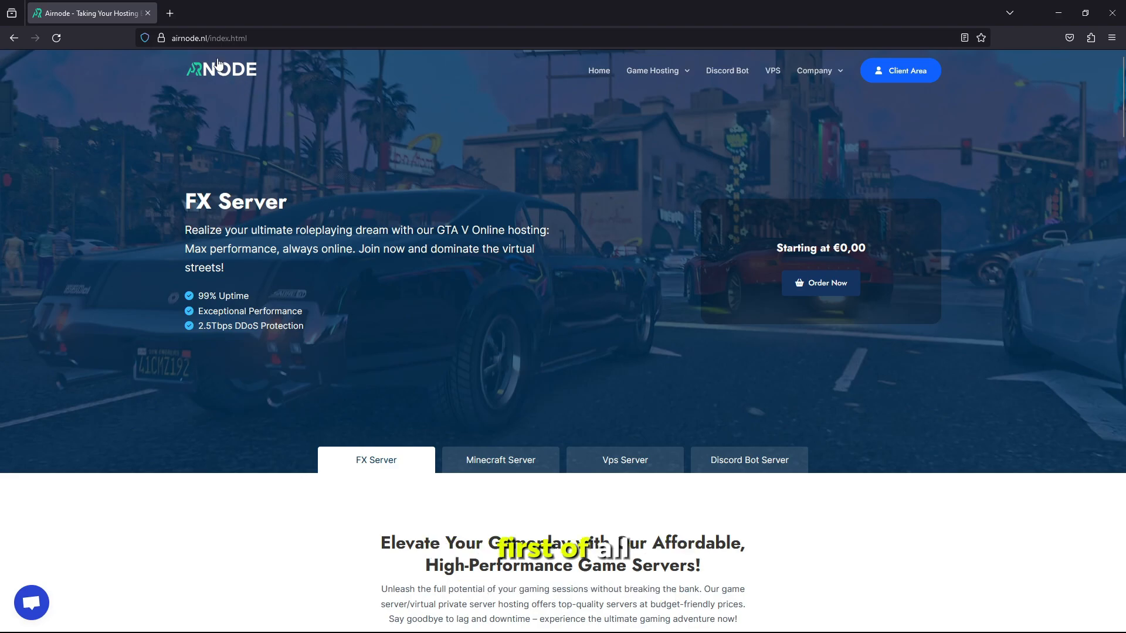
From the airnode.nl home page, go to Client Area and log in with the saved credentials
{"action": "left_click_drag", "start_coordinate": [208, 39], "coordinate": [154, 41]}
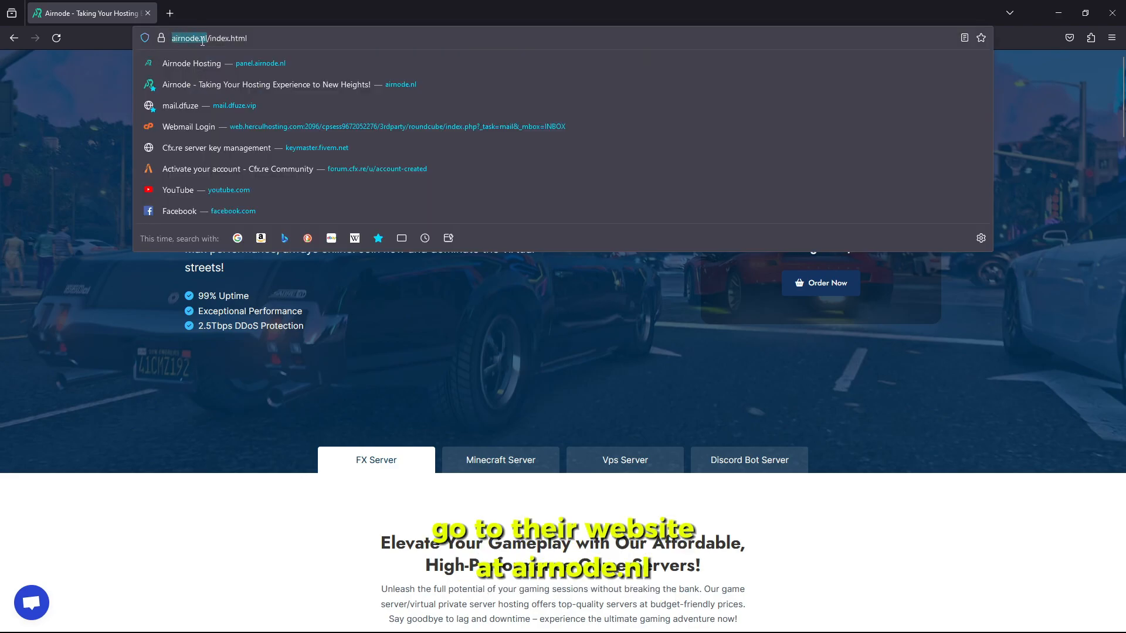
{"action": "left_click", "coordinate": [66, 104]}
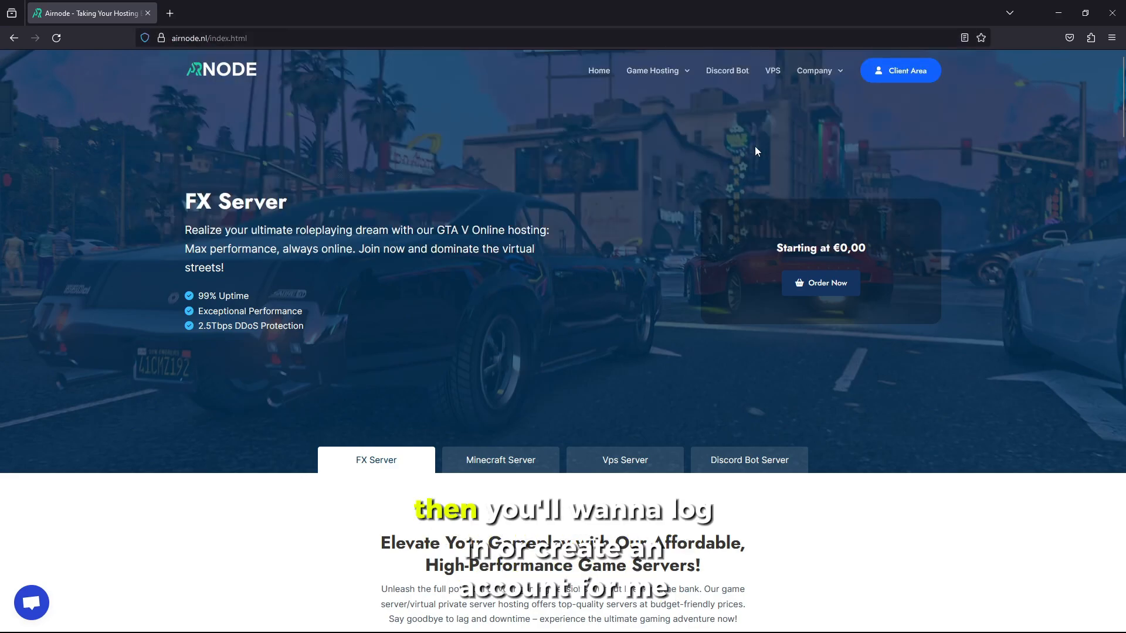
{"action": "left_click", "coordinate": [875, 82]}
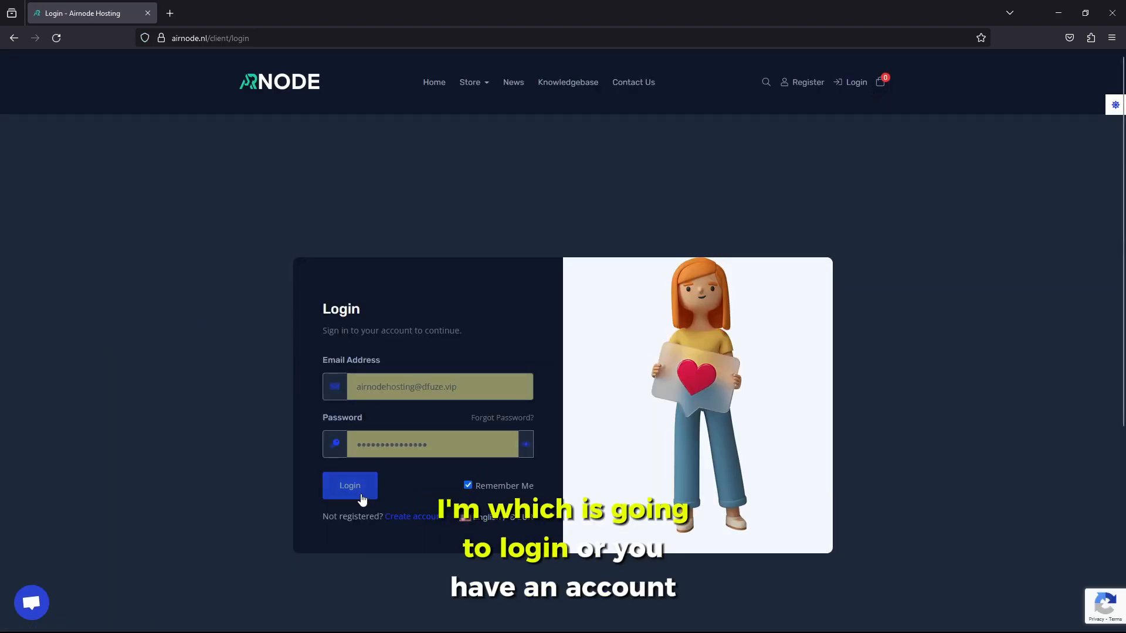
{"action": "left_click", "coordinate": [368, 497]}
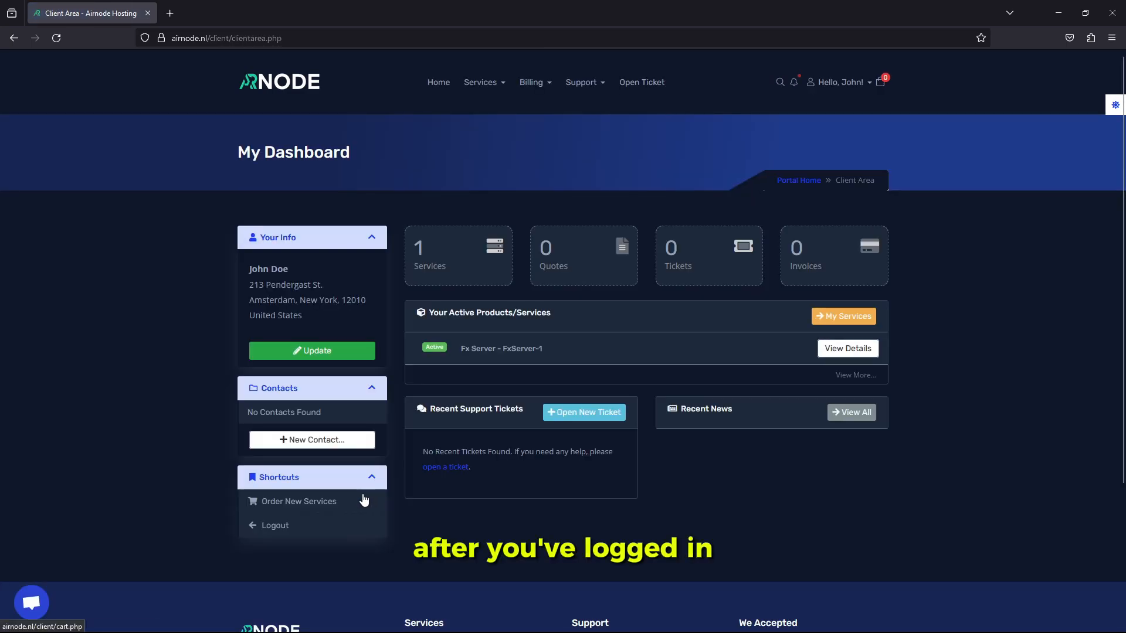
Open FX Server Hosting from the dashboard footer and review the plan cards, e.g. €9,99 with 8 GB RAM
{"action": "left_click_drag", "start_coordinate": [237, 153], "coordinate": [347, 152]}
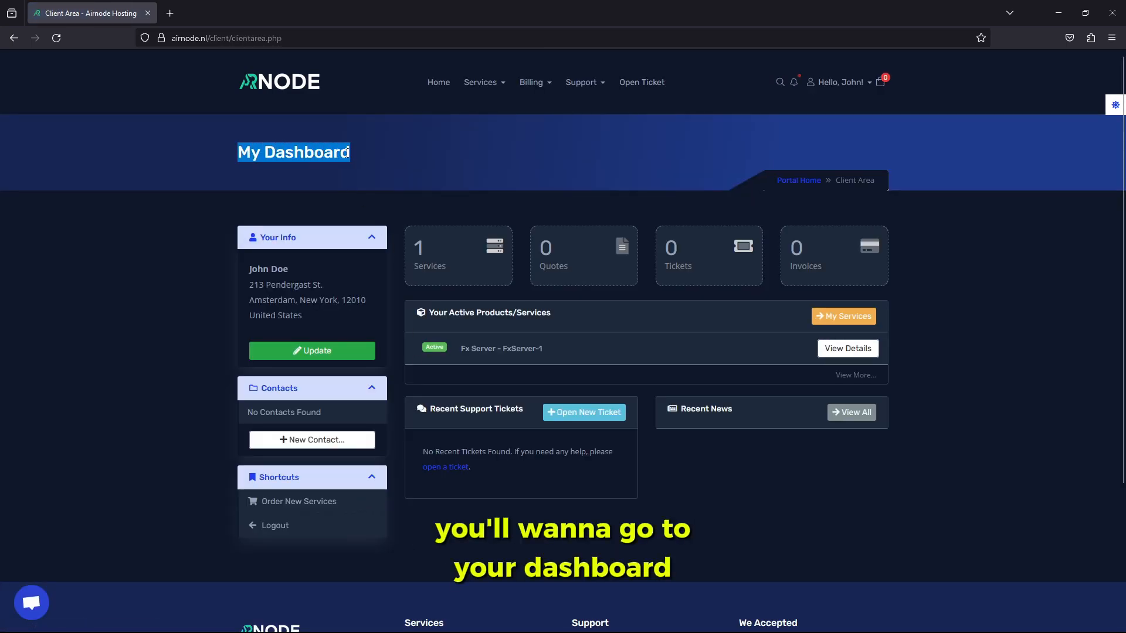
{"action": "left_click", "coordinate": [434, 86]}
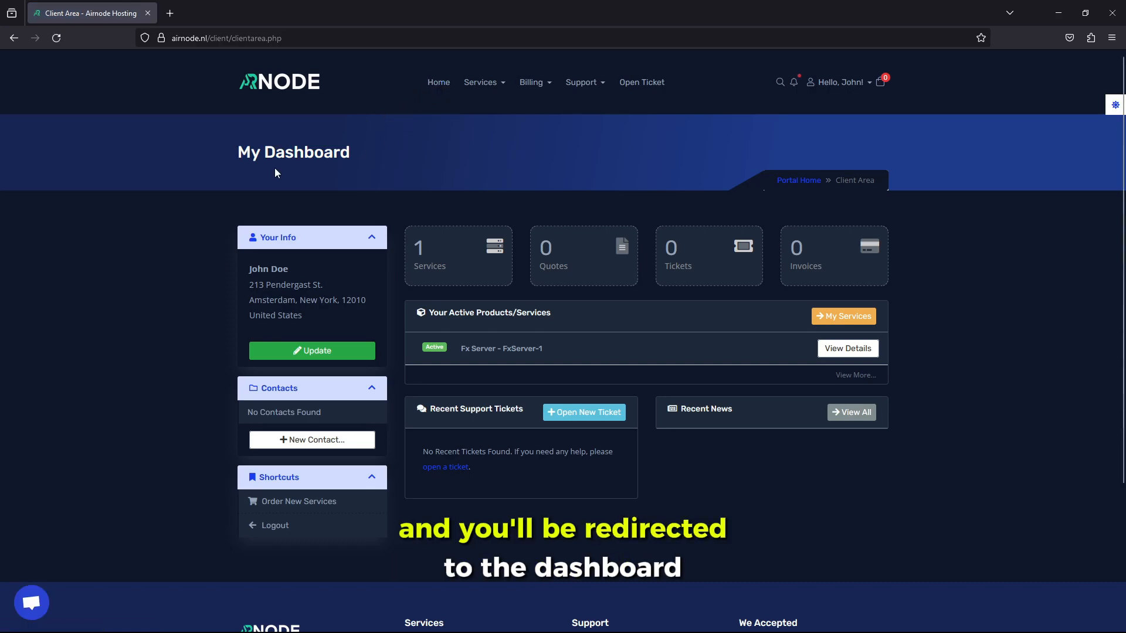
{"action": "scroll", "coordinate": [254, 178], "scroll_direction": "down", "scroll_amount": 3}
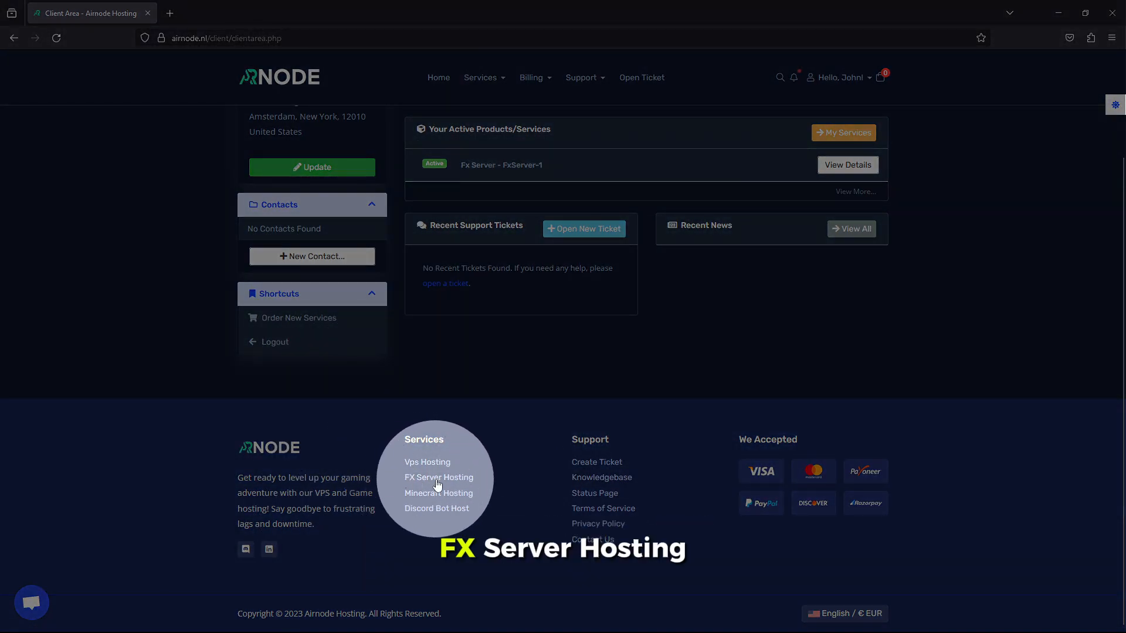
{"action": "left_click", "coordinate": [437, 484]}
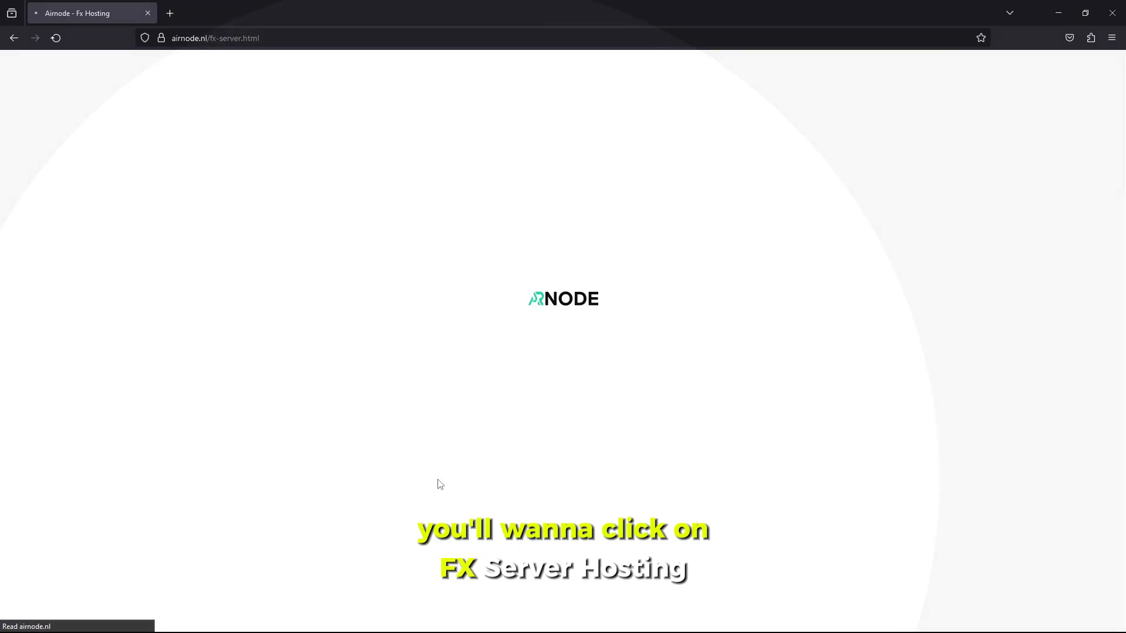
{"action": "scroll", "coordinate": [437, 445], "scroll_direction": "down", "scroll_amount": 7}
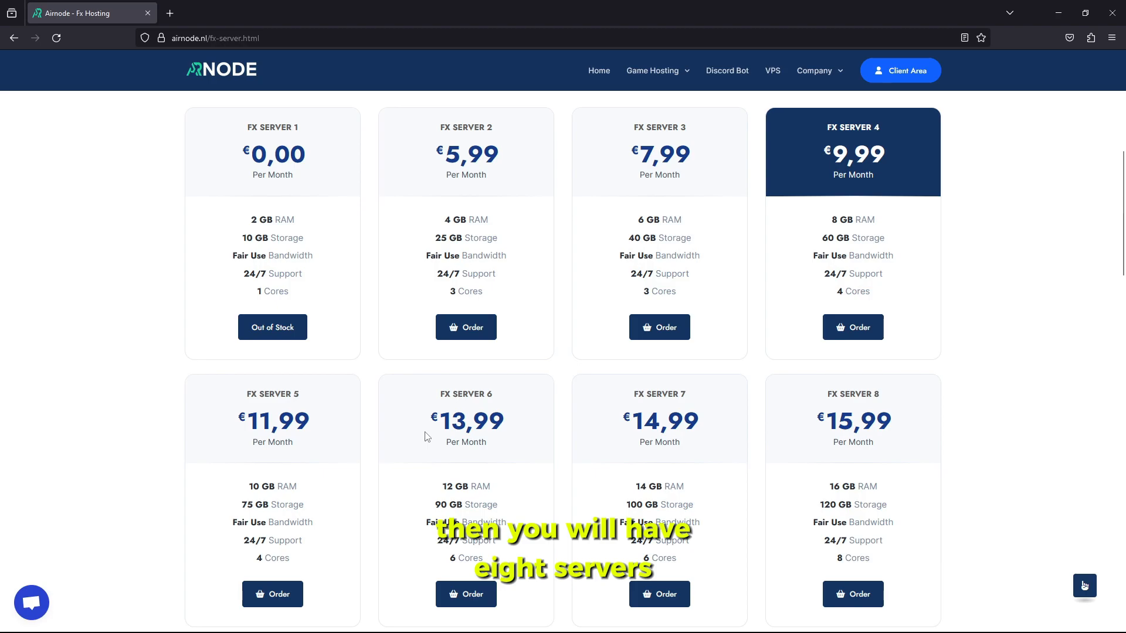
{"action": "scroll", "coordinate": [426, 437], "scroll_direction": "down", "scroll_amount": 3}
{"action": "scroll", "coordinate": [427, 436], "scroll_direction": "up", "scroll_amount": 3}
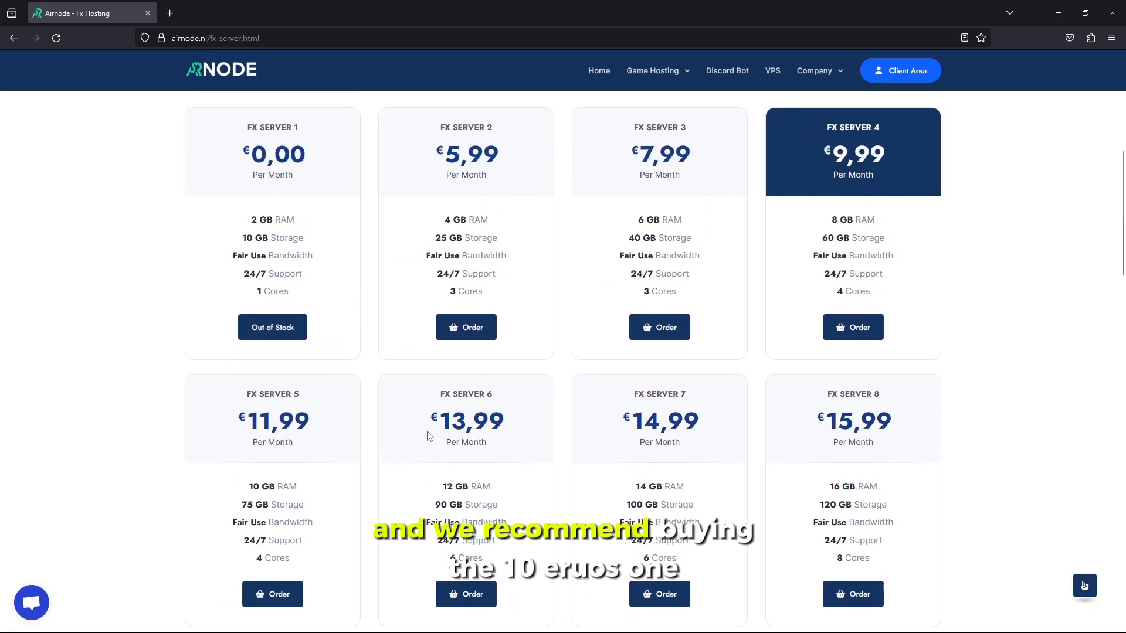
{"action": "left_click", "coordinate": [891, 151]}
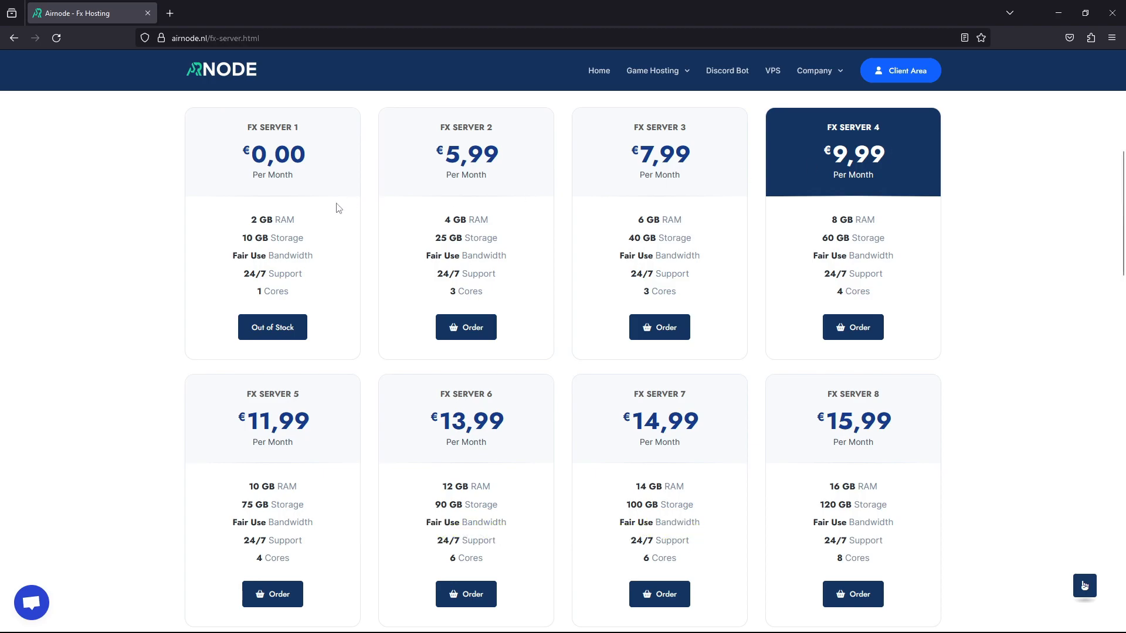
{"action": "left_click", "coordinate": [898, 229]}
Log in to Roundcube Webmail in a new tab and follow the Account Created email's setup link
{"action": "left_click", "coordinate": [170, 13]}
{"action": "left_click", "coordinate": [111, 55]}
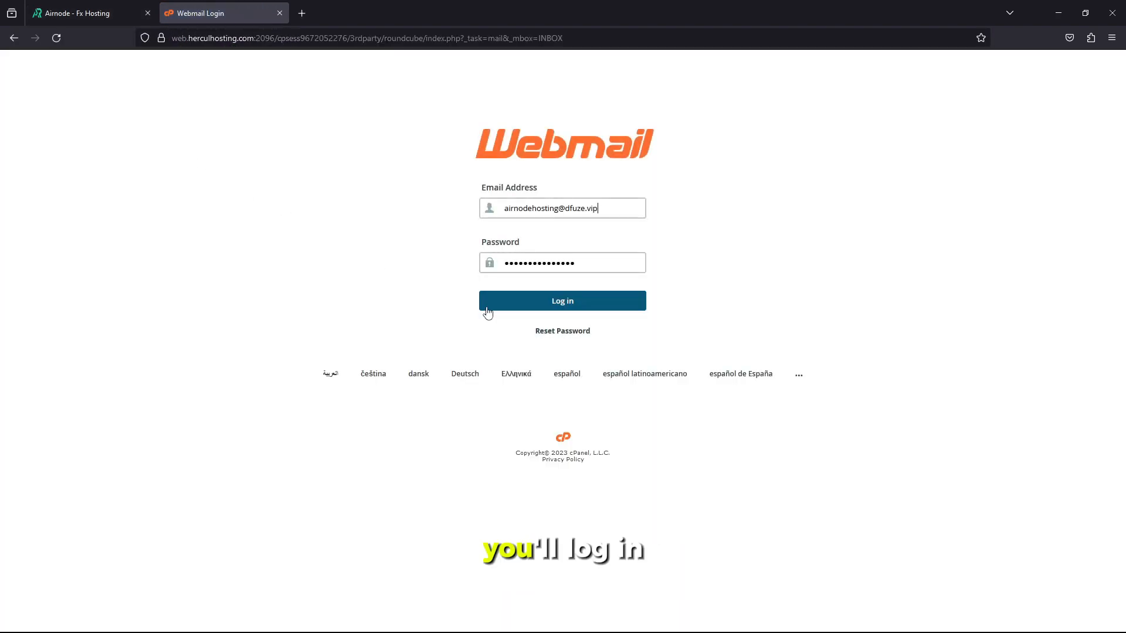
{"action": "left_click", "coordinate": [487, 306]}
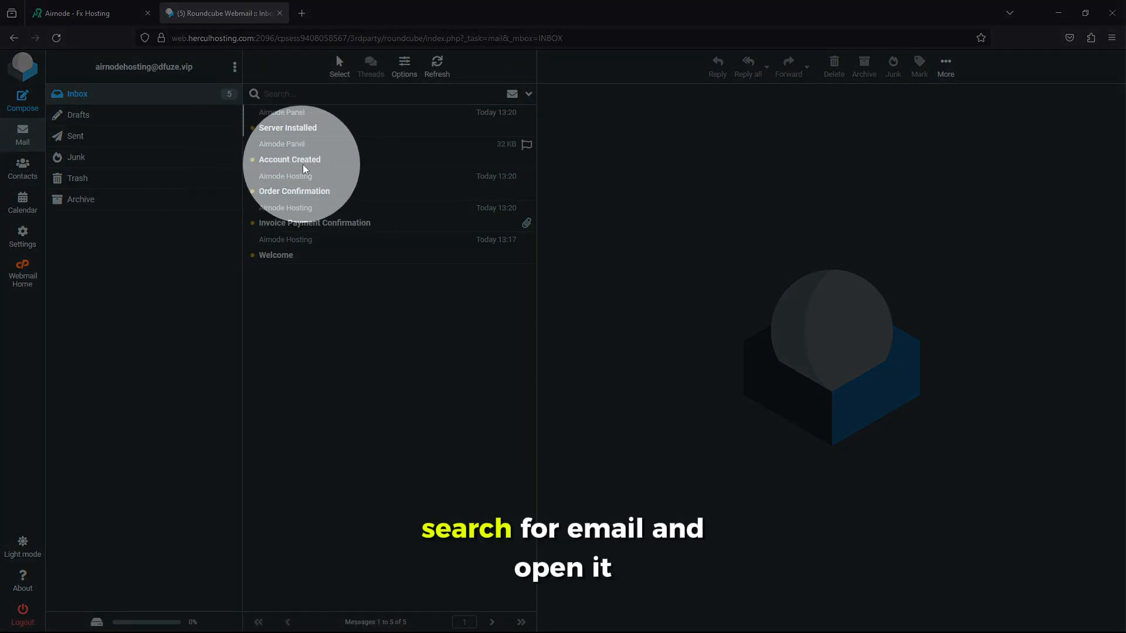
{"action": "left_click", "coordinate": [288, 158]}
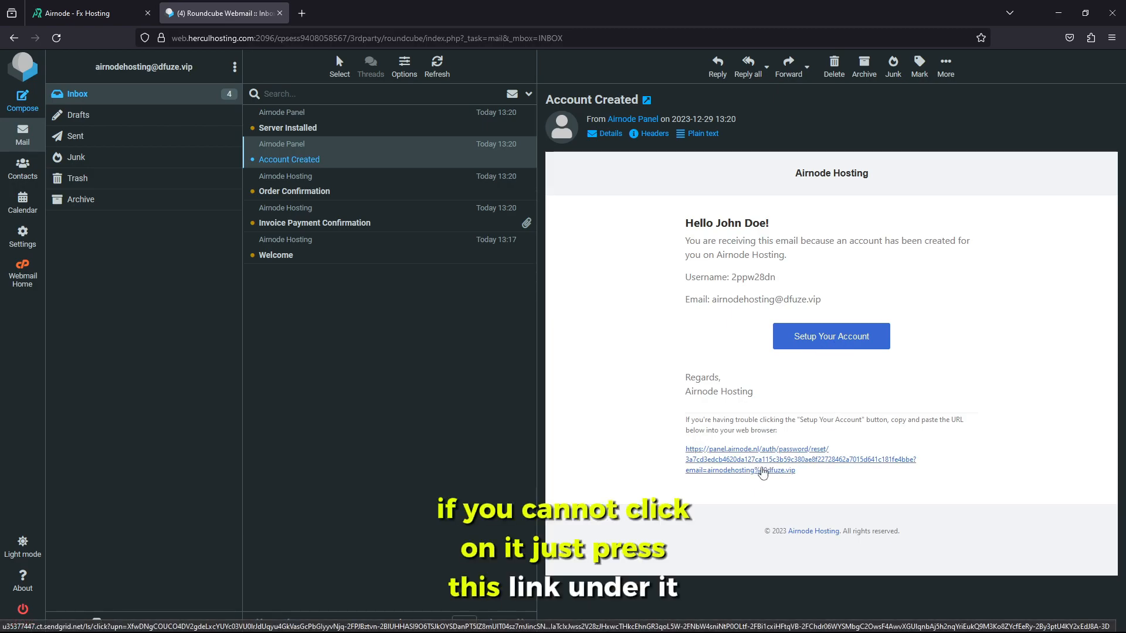
{"action": "left_click", "coordinate": [763, 471]}
Clear the autofilled new password on the Reset Password page and return to the panel login
{"action": "left_click", "coordinate": [348, 12]}
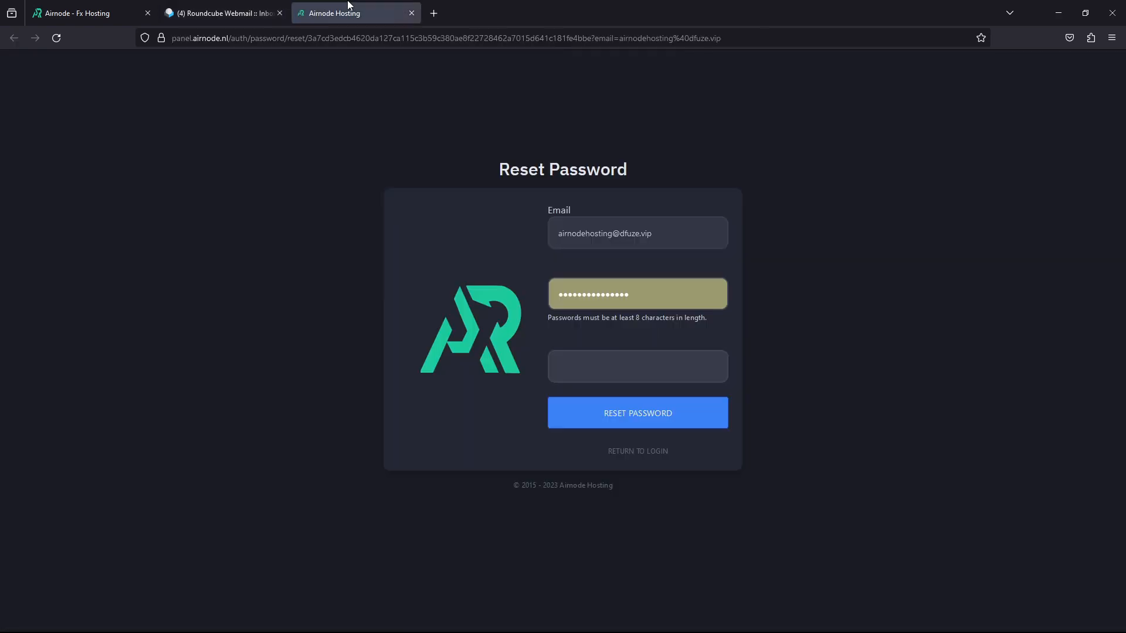
{"action": "left_click_drag", "start_coordinate": [645, 287], "coordinate": [468, 287]}
{"action": "key", "text": "BackSpace"}
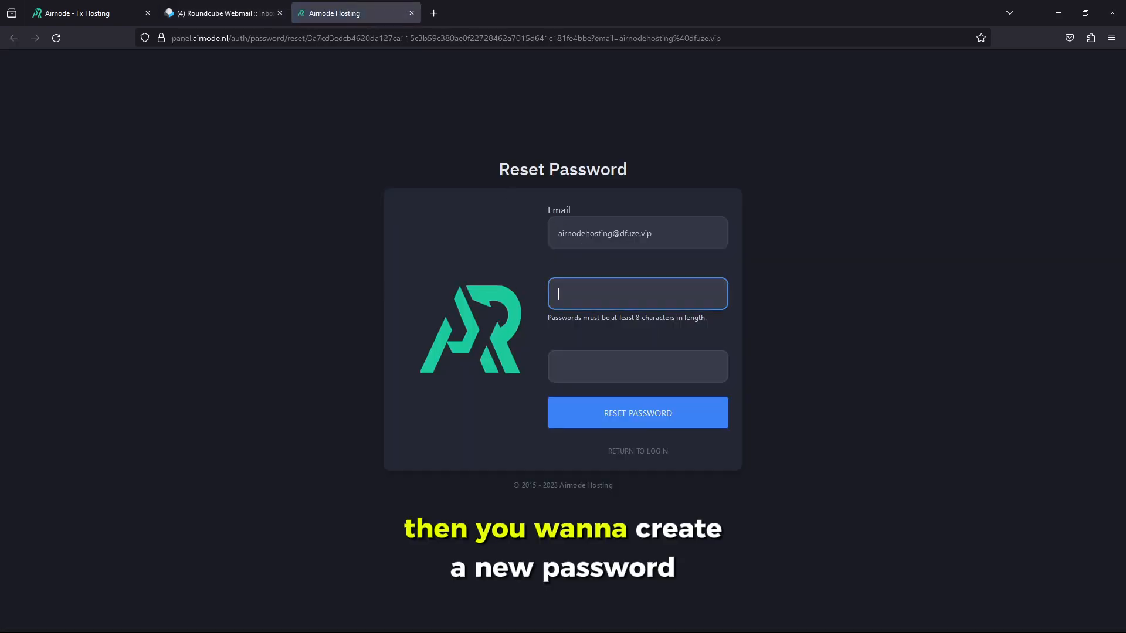
{"action": "left_click", "coordinate": [481, 253]}
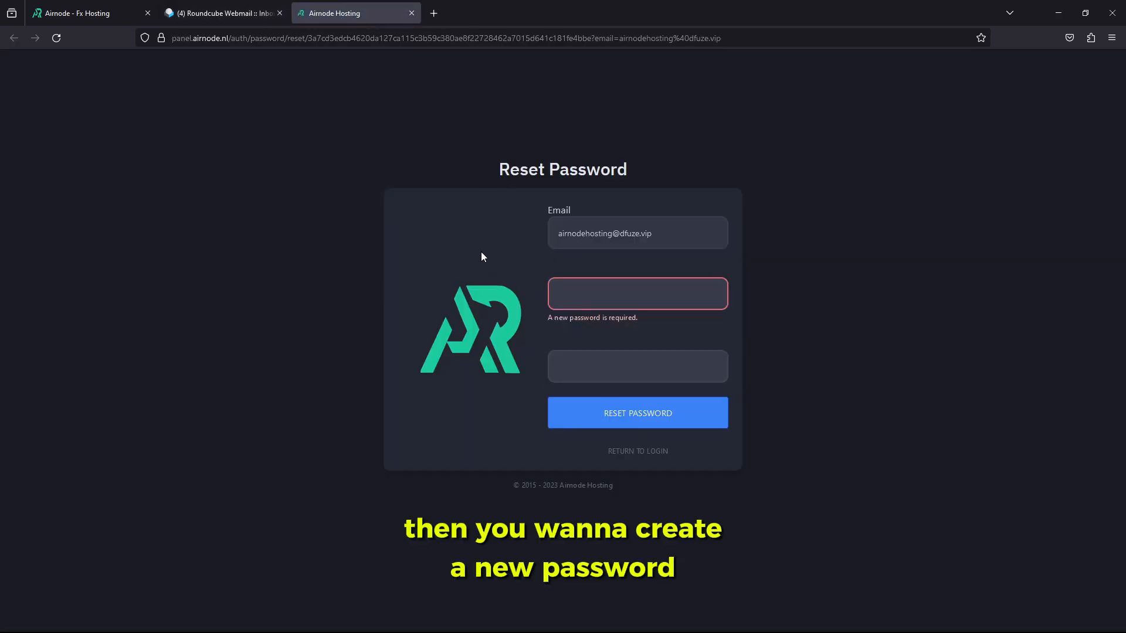
{"action": "left_click", "coordinate": [567, 288]}
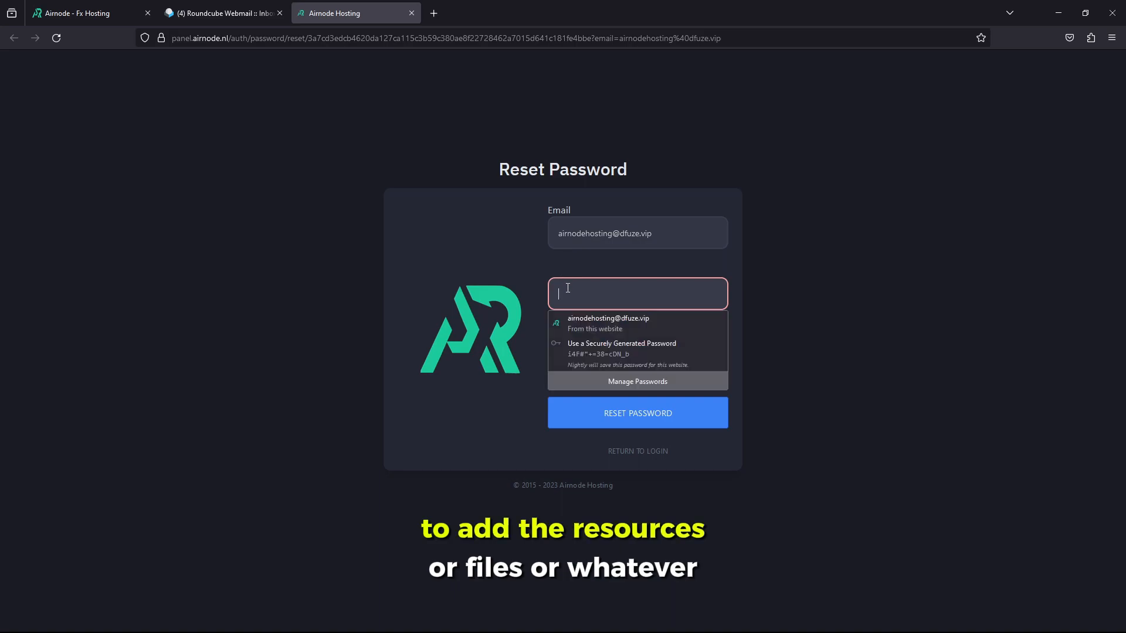
{"action": "type", "text": "•••"}
{"action": "key", "text": "BackSpace"}
{"action": "key", "text": "BackSpace"}
{"action": "key", "text": "BackSpace"}
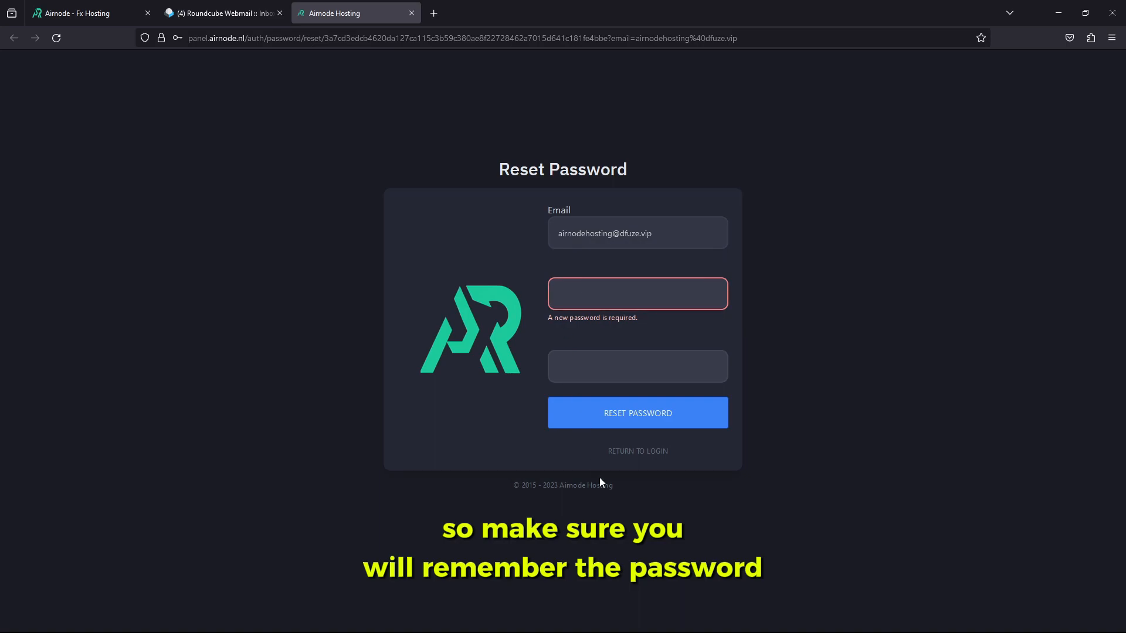
{"action": "left_click", "coordinate": [630, 456]}
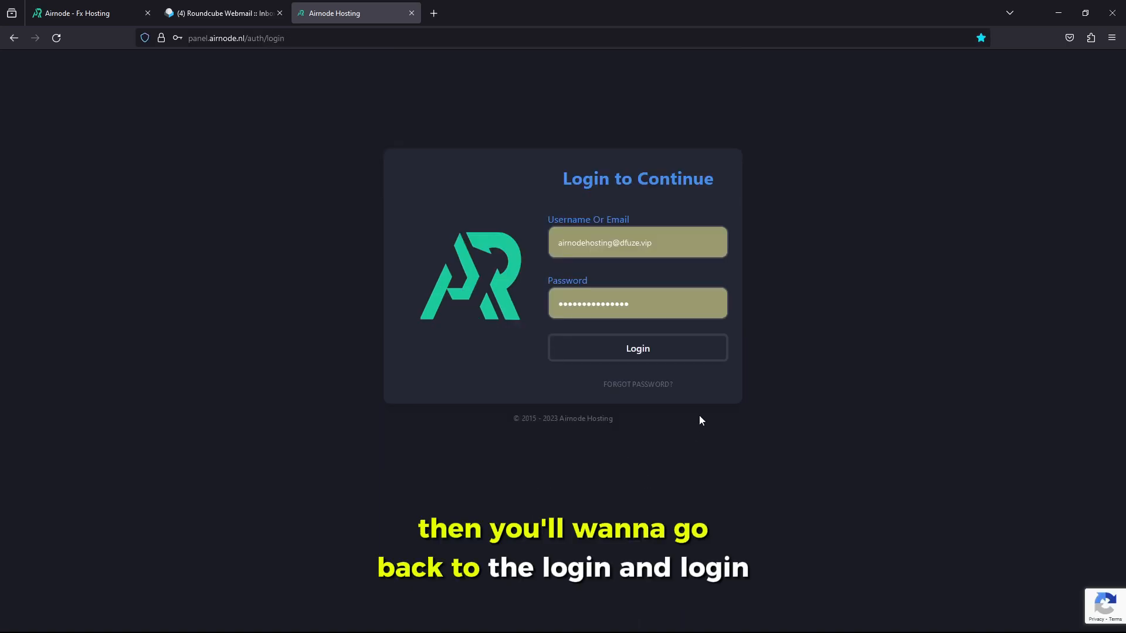
Log in to the Airnode panel and open FxServer-1's File Manager
{"action": "left_click", "coordinate": [615, 349]}
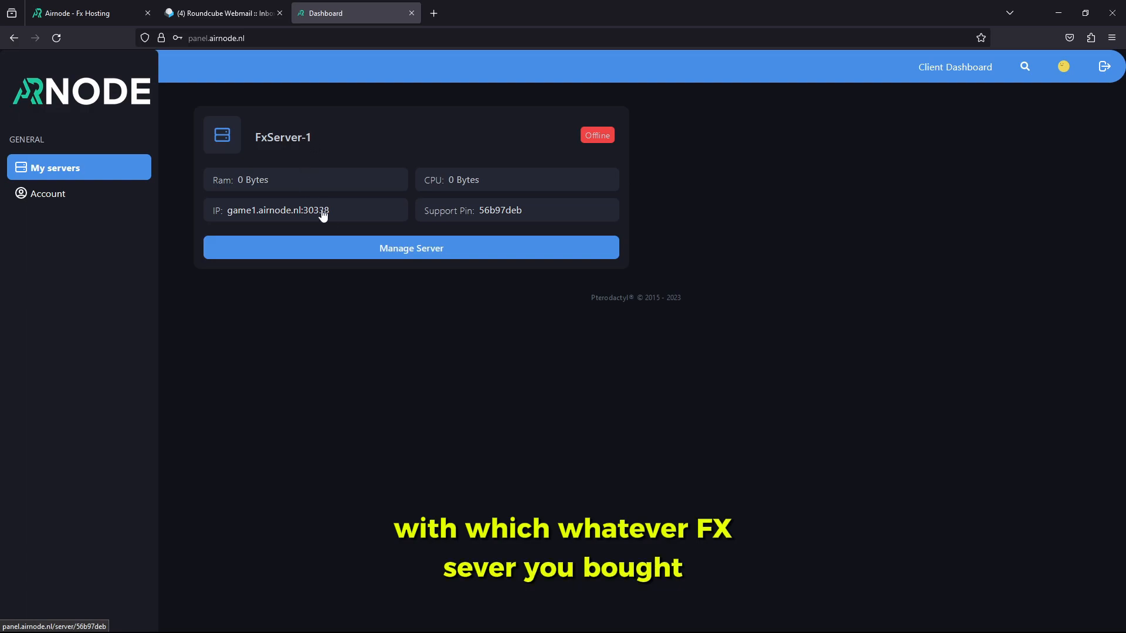
{"action": "left_click", "coordinate": [337, 257]}
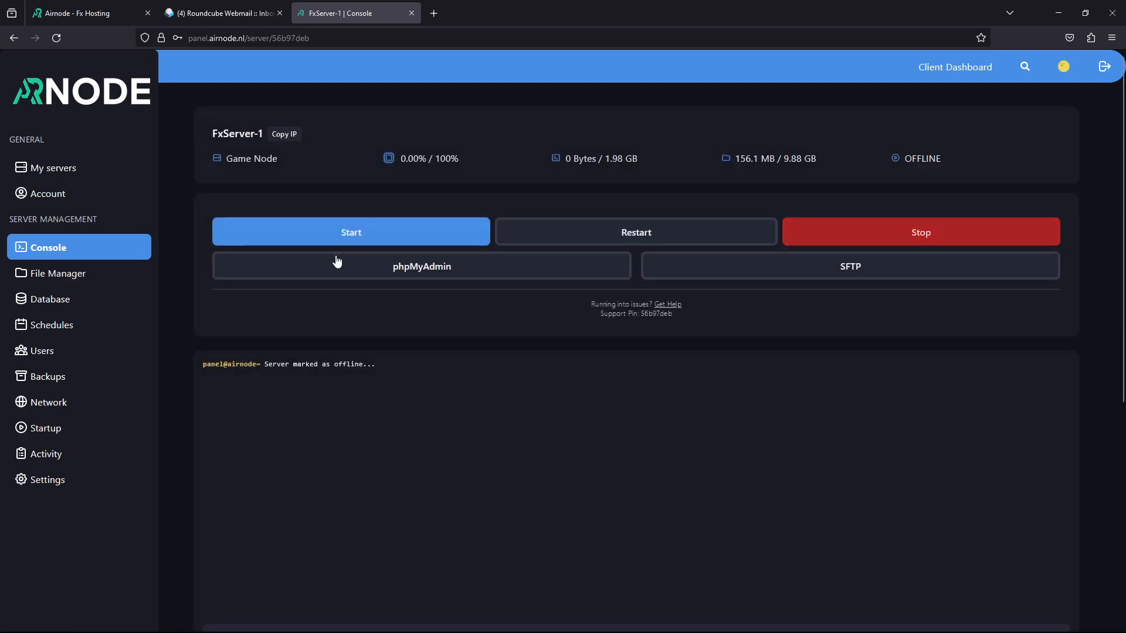
{"action": "scroll", "coordinate": [241, 221], "scroll_direction": "down", "scroll_amount": 3}
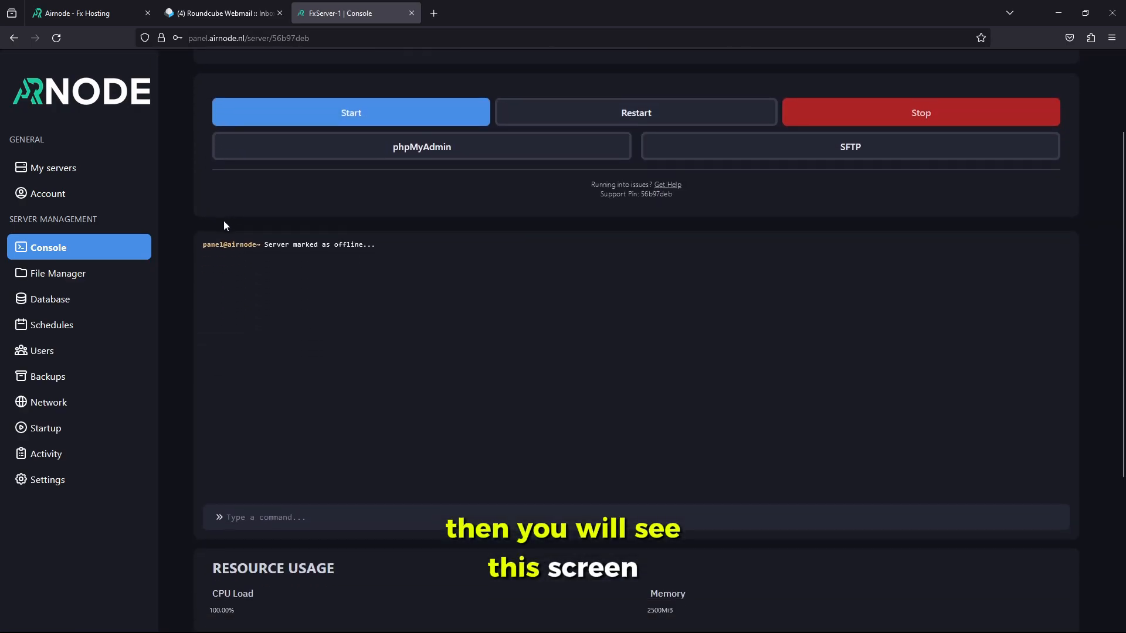
{"action": "scroll", "coordinate": [223, 220], "scroll_direction": "up", "scroll_amount": 3}
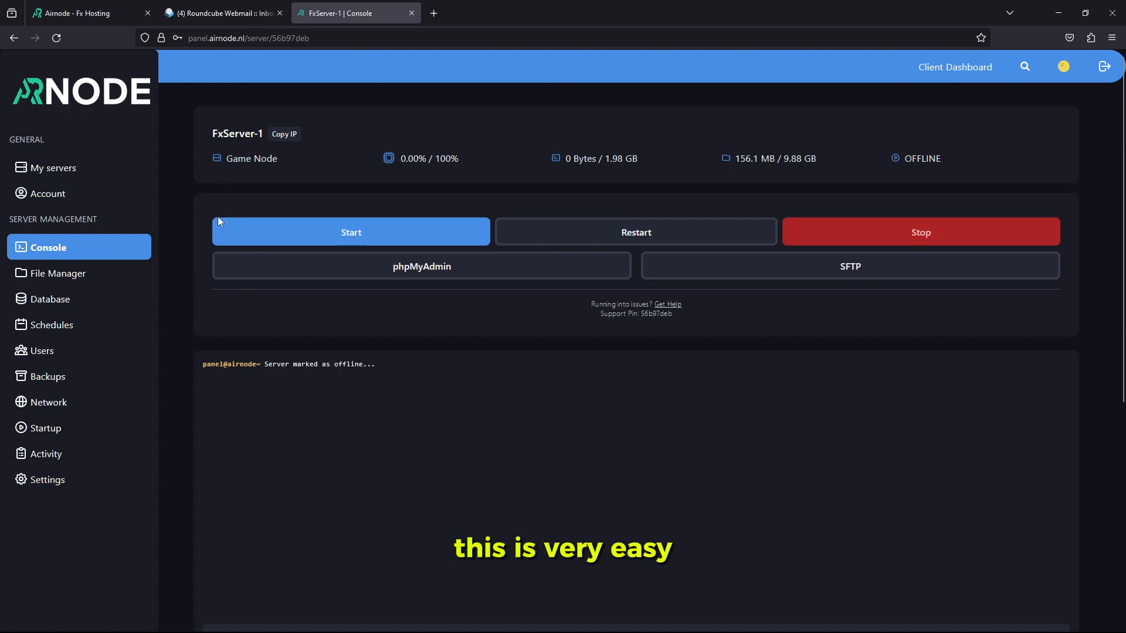
{"action": "left_click", "coordinate": [121, 281]}
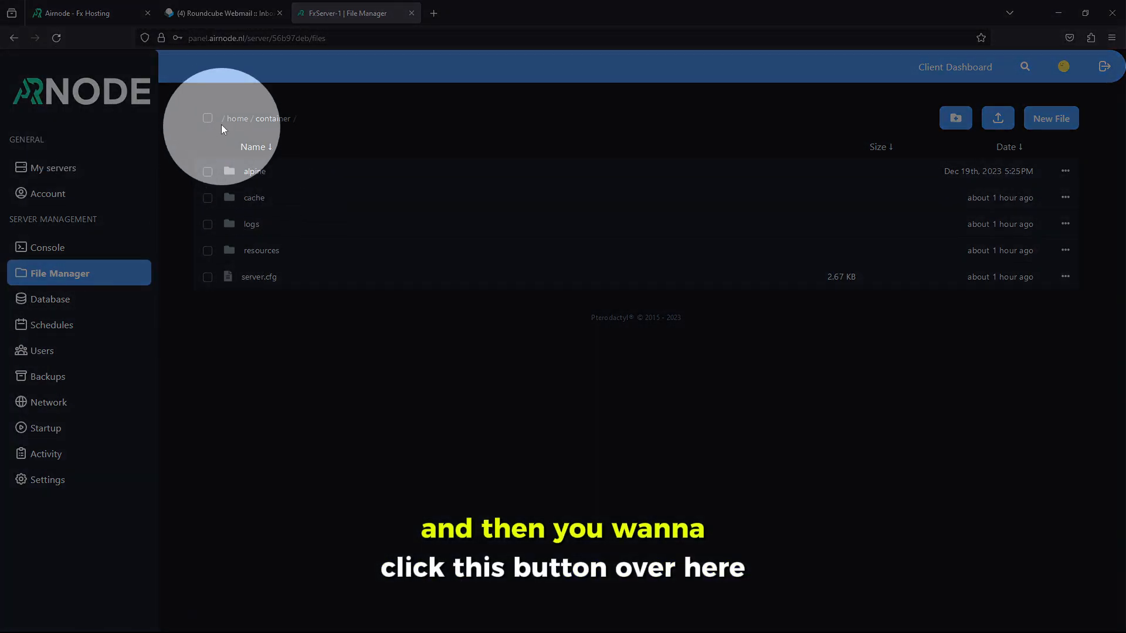
Permanently delete alpine, cache, logs, resources and server.cfg, then go to Databases
{"action": "left_click", "coordinate": [208, 119]}
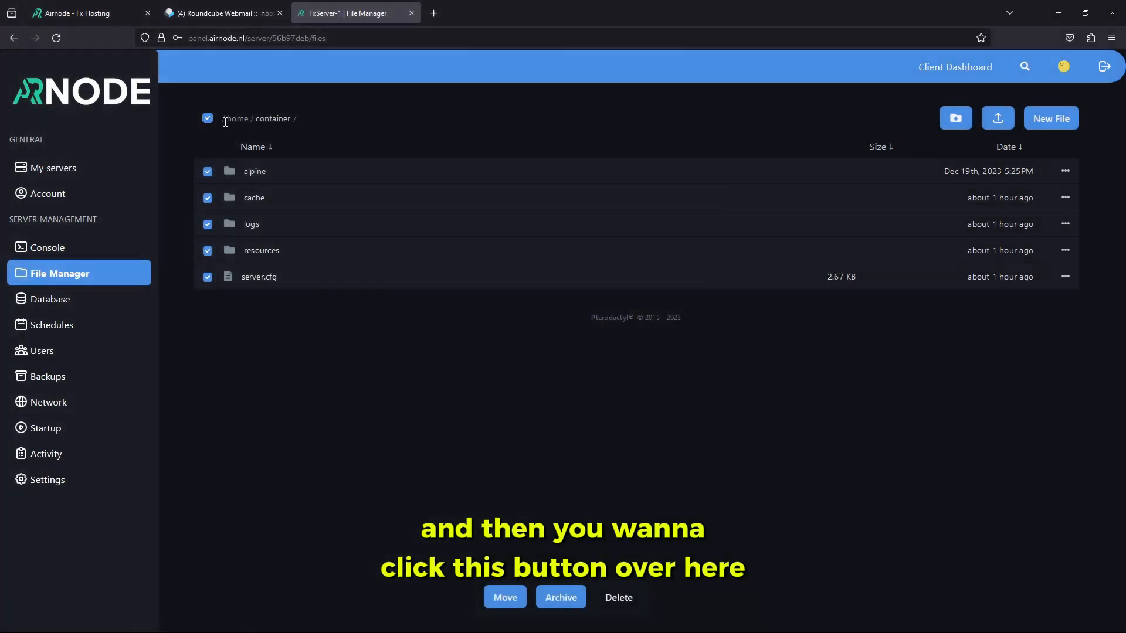
{"action": "left_click", "coordinate": [619, 598]}
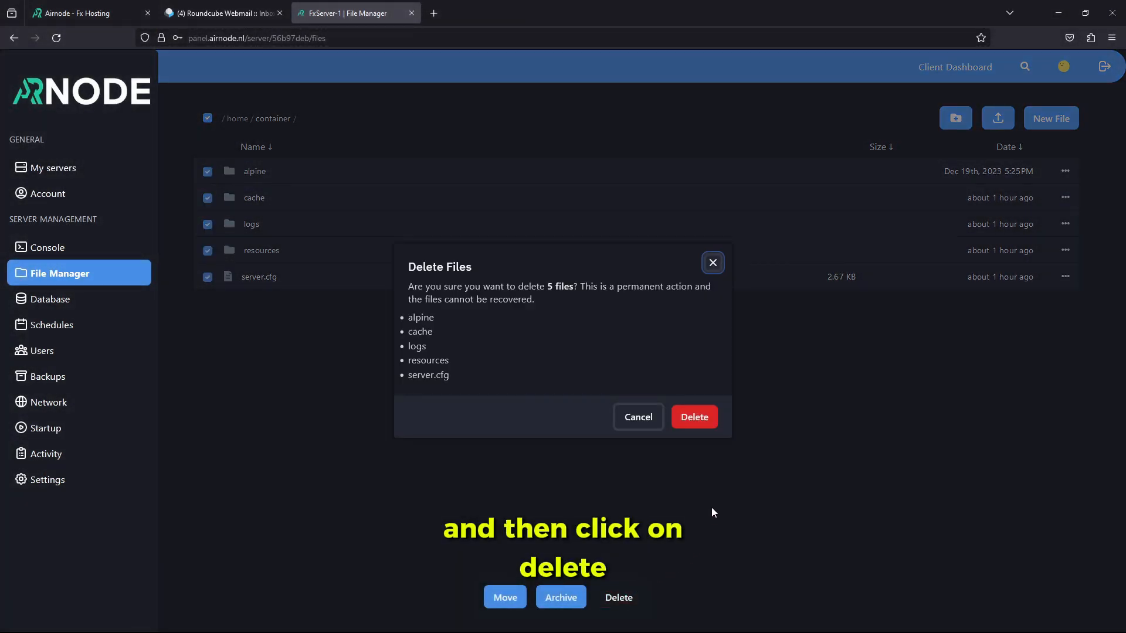
{"action": "left_click", "coordinate": [690, 418]}
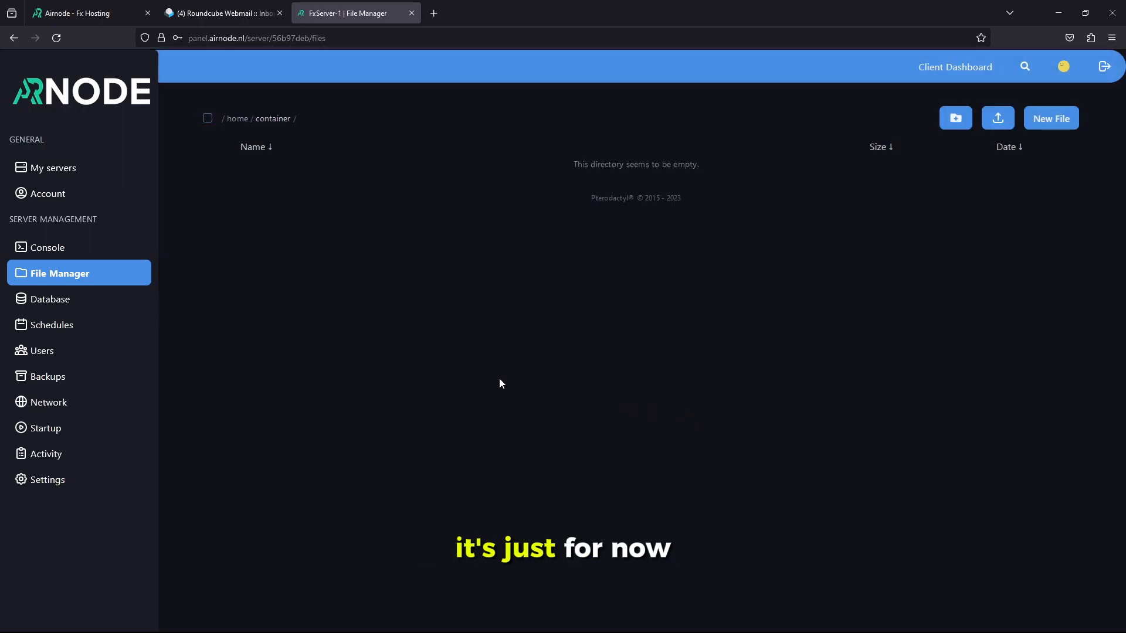
{"action": "left_click", "coordinate": [75, 302]}
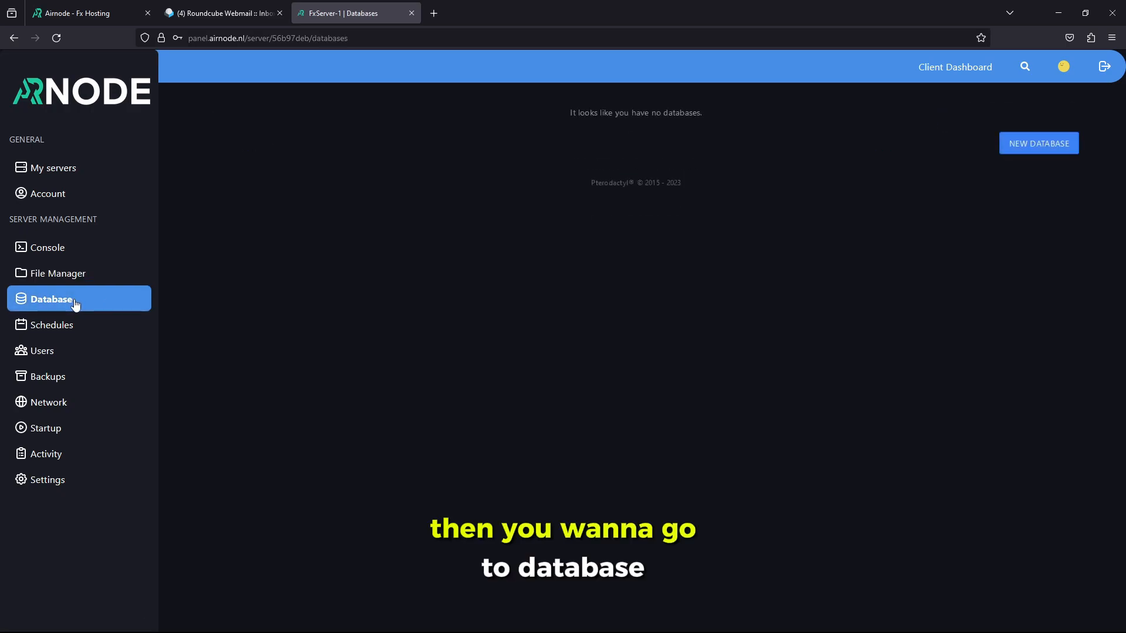
Create a new database named qb-server, which becomes s264_qb-server
{"action": "left_click", "coordinate": [1018, 152]}
{"action": "left_click", "coordinate": [397, 241]}
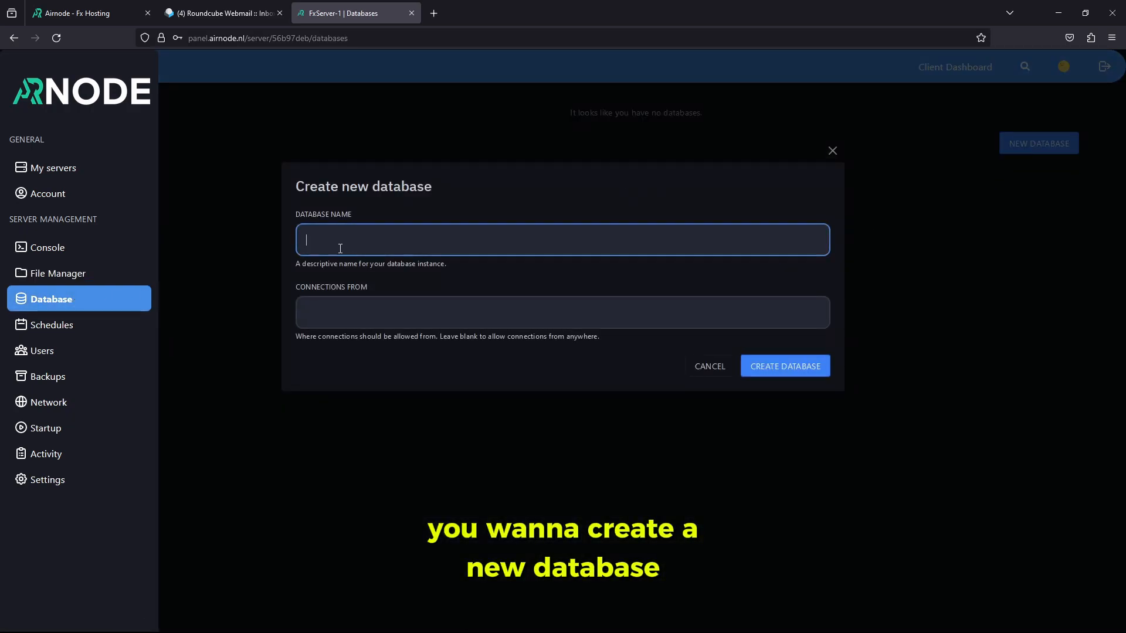
{"action": "type", "text": "qb"}
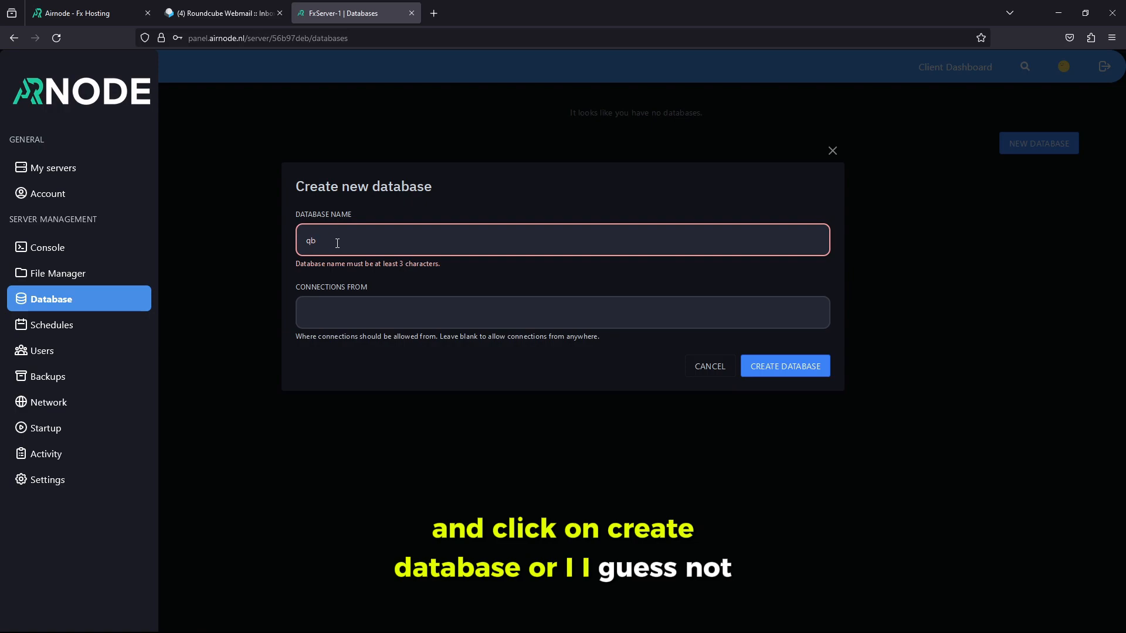
{"action": "type", "text": "-server"}
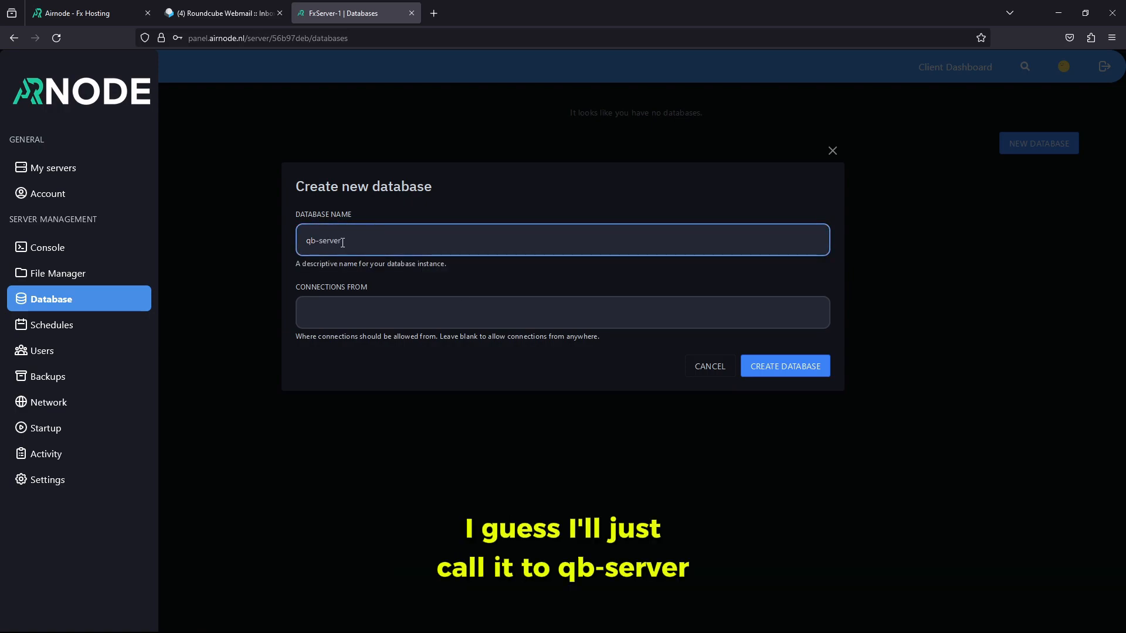
{"action": "left_click", "coordinate": [784, 367]}
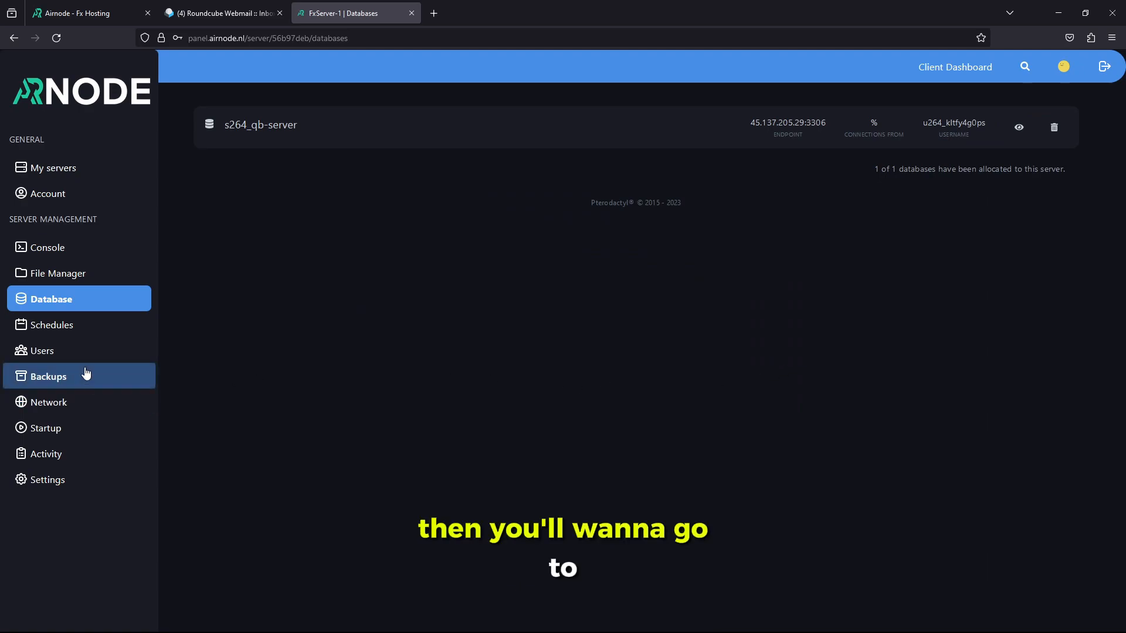
Add a second network allocation on port 30835, copy it, and go to Startup settings
{"action": "left_click", "coordinate": [56, 405]}
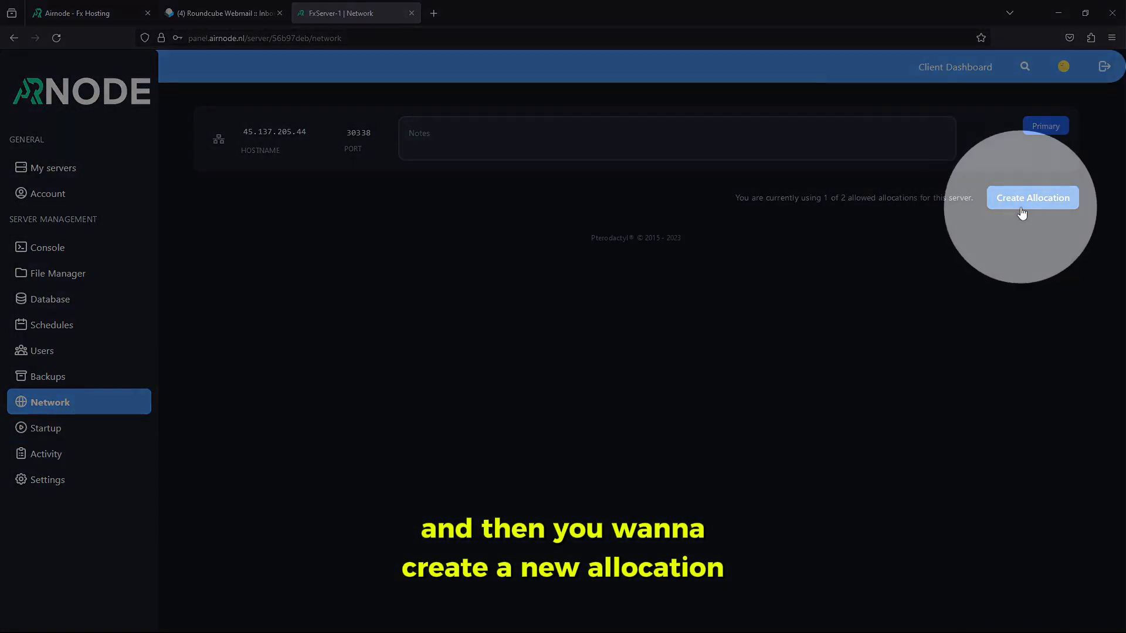
{"action": "left_click", "coordinate": [1021, 206]}
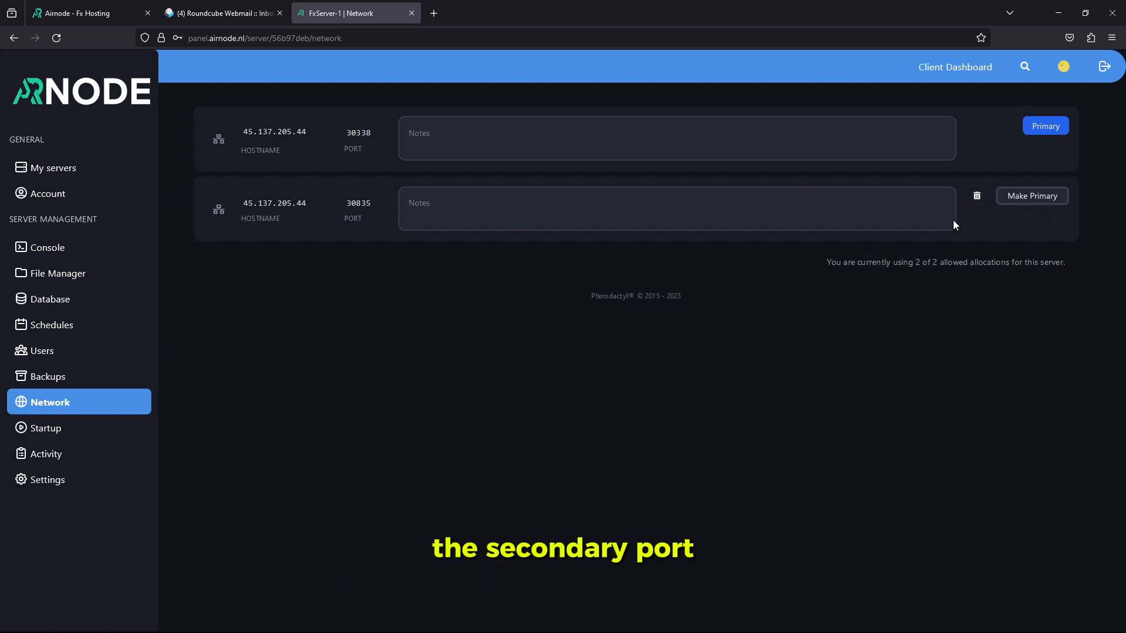
{"action": "right_click", "coordinate": [354, 206]}
{"action": "left_click", "coordinate": [357, 216]}
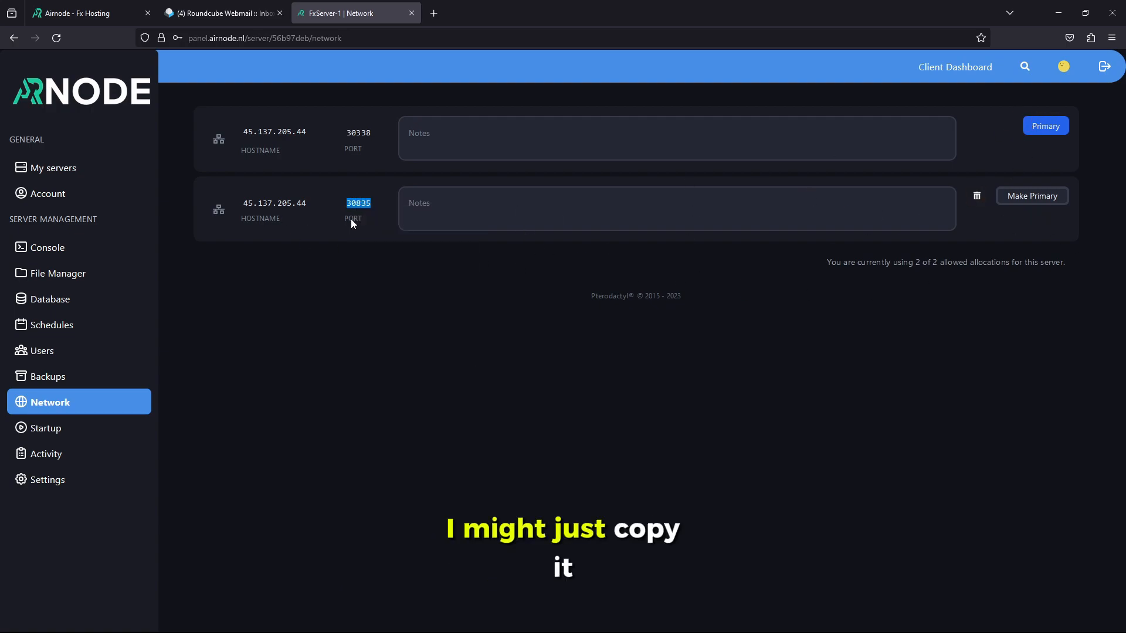
{"action": "left_click", "coordinate": [176, 370]}
{"action": "left_click", "coordinate": [113, 431]}
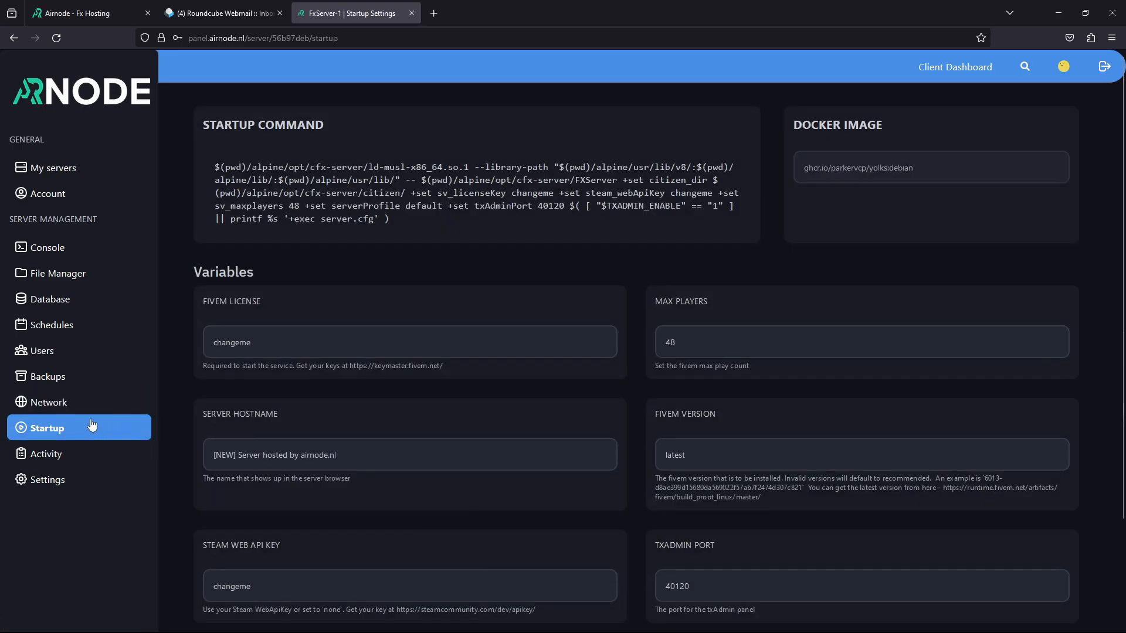
Enable txAdmin with port 30835 and look over the Steam Web API Key field and signup link
{"action": "scroll", "coordinate": [345, 388], "scroll_direction": "down", "scroll_amount": 2}
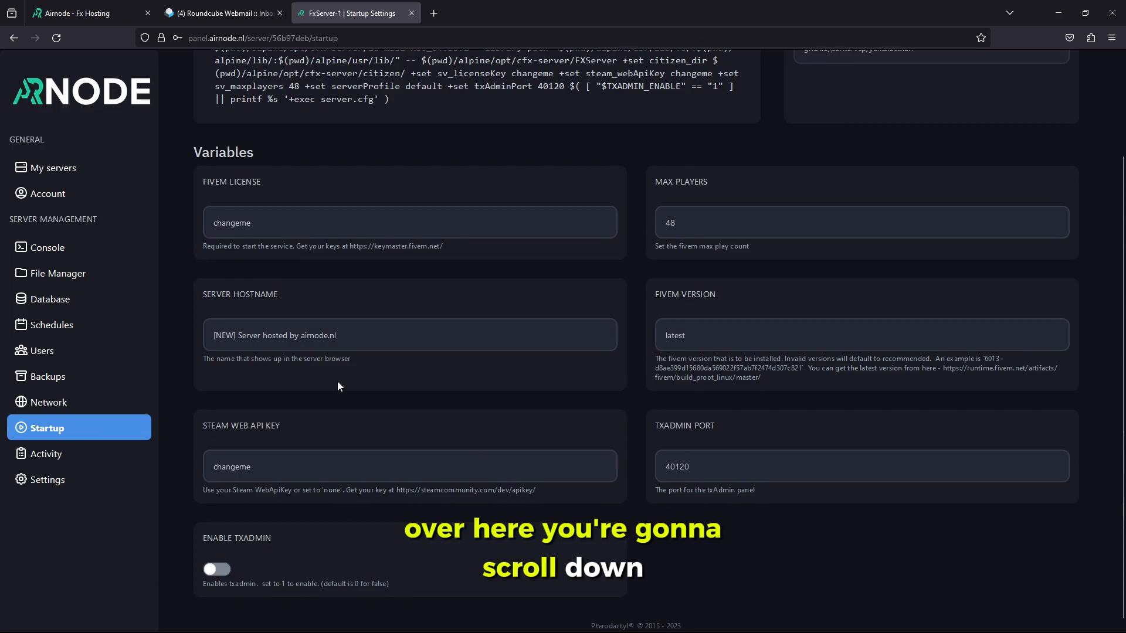
{"action": "left_click", "coordinate": [215, 573]}
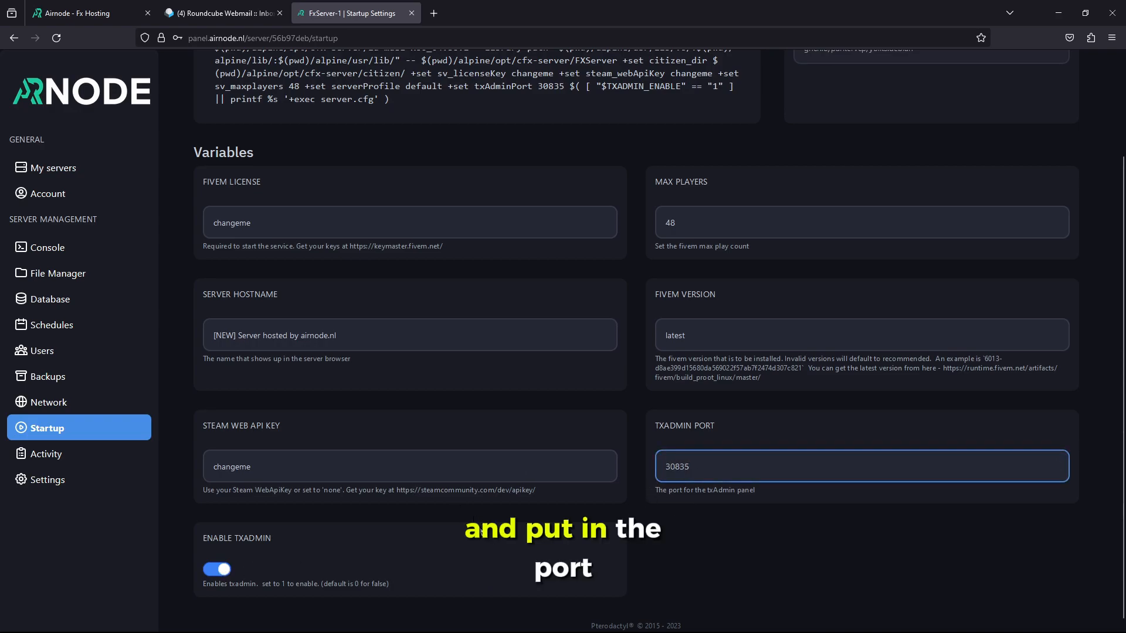
{"action": "left_click", "coordinate": [481, 531]}
{"action": "double_click", "coordinate": [280, 480]}
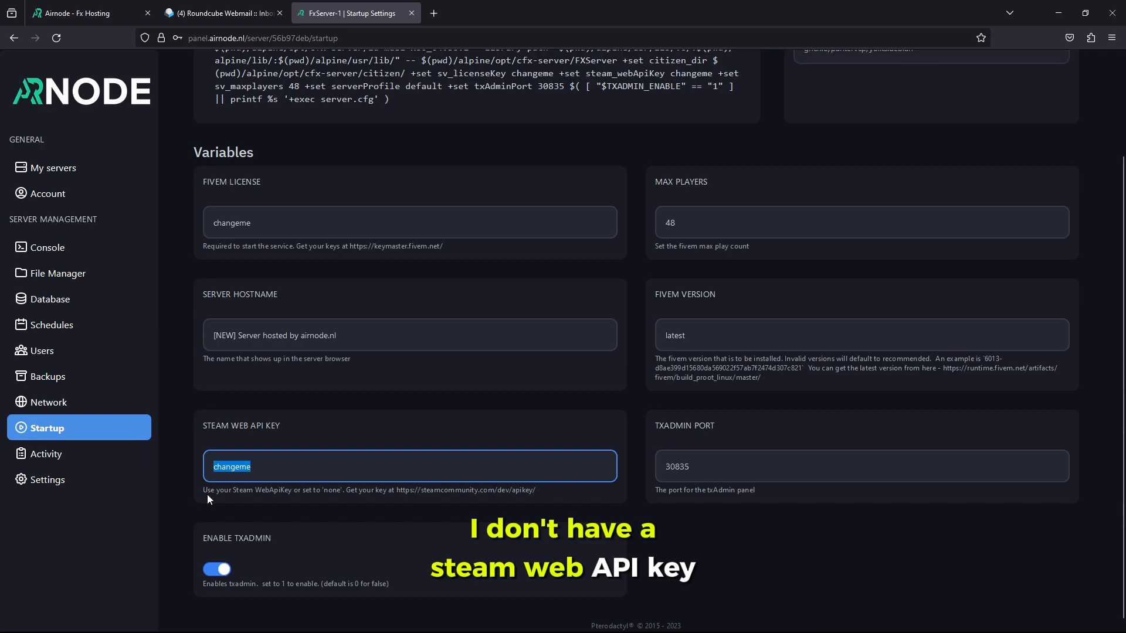
{"action": "left_click", "coordinate": [387, 496]}
{"action": "left_click_drag", "start_coordinate": [539, 490], "coordinate": [434, 495]}
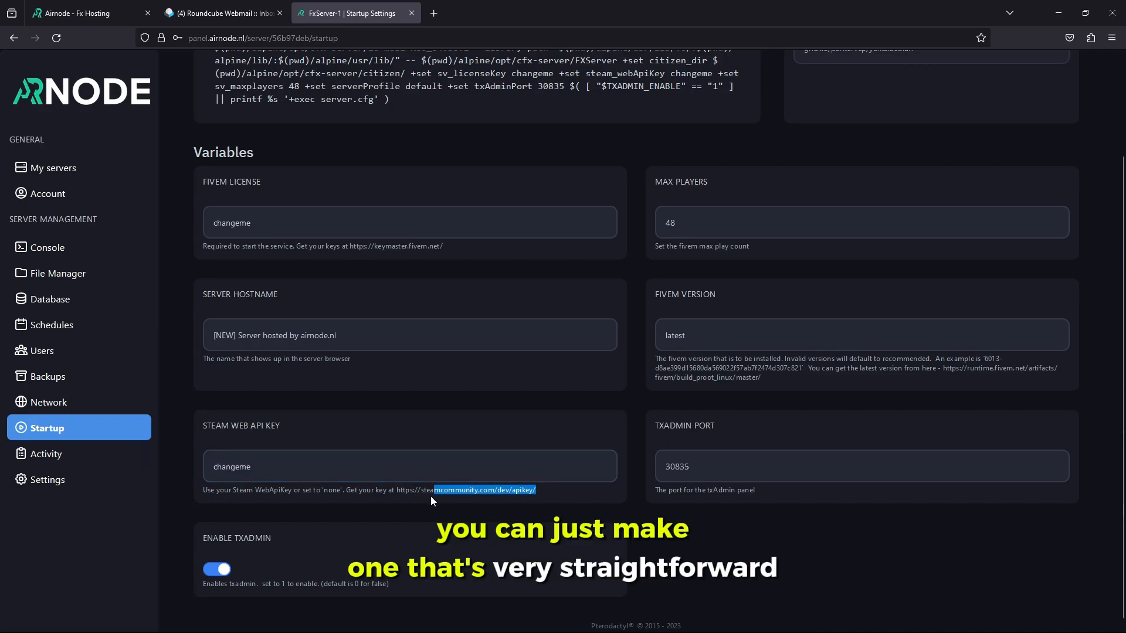
{"action": "left_click", "coordinate": [390, 508]}
{"action": "scroll", "coordinate": [386, 527], "scroll_direction": "up", "scroll_amount": 2}
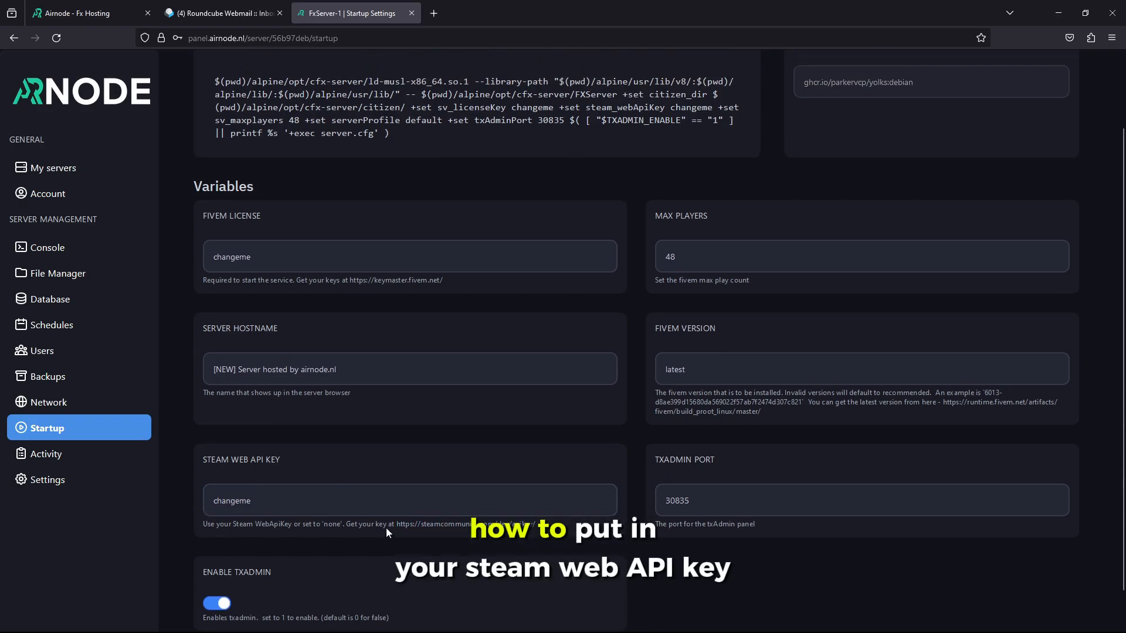
{"action": "scroll", "coordinate": [386, 526], "scroll_direction": "up", "scroll_amount": 2}
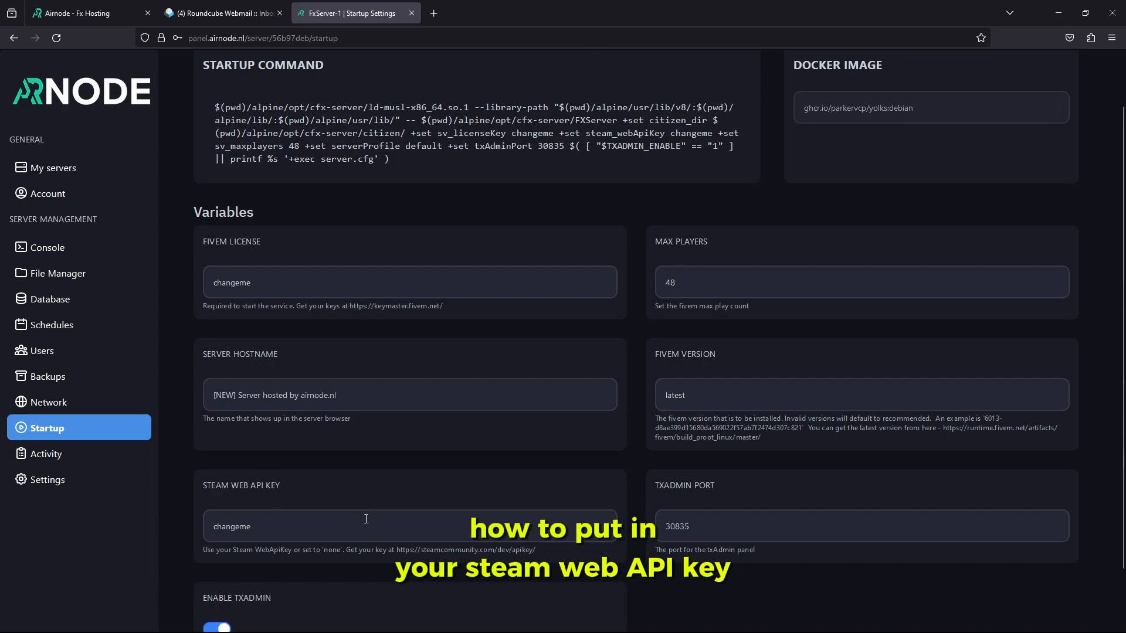
{"action": "scroll", "coordinate": [366, 517], "scroll_direction": "up", "scroll_amount": 2}
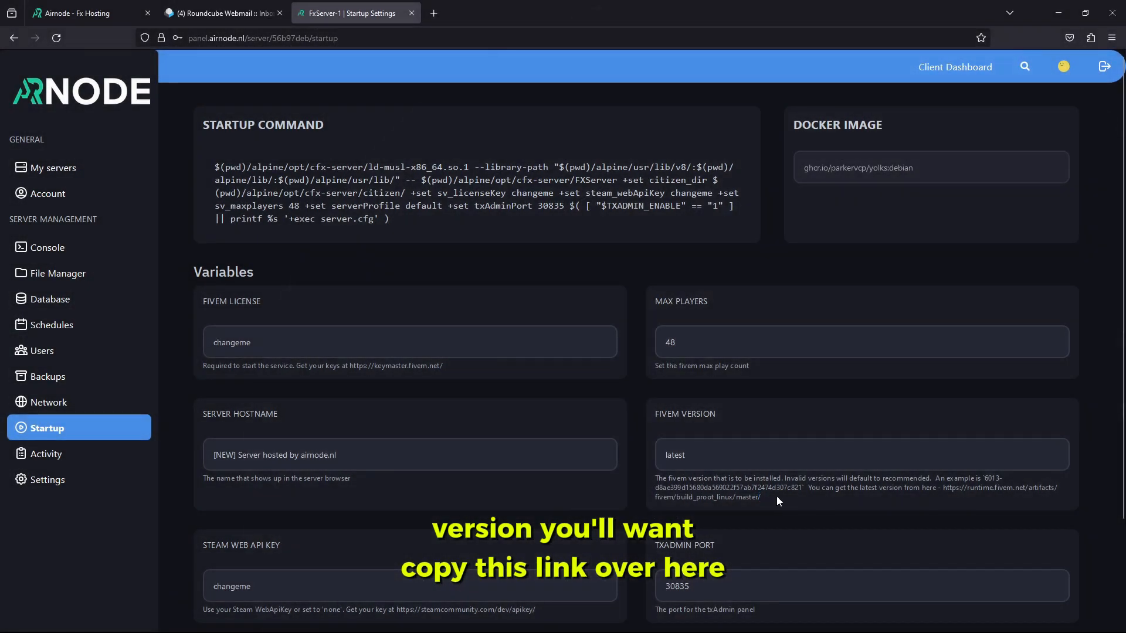
Check the runtime.fivem.net artifacts list to find the newest build, 7257
{"action": "left_click_drag", "start_coordinate": [776, 496], "coordinate": [945, 488]}
{"action": "right_click", "coordinate": [945, 489]}
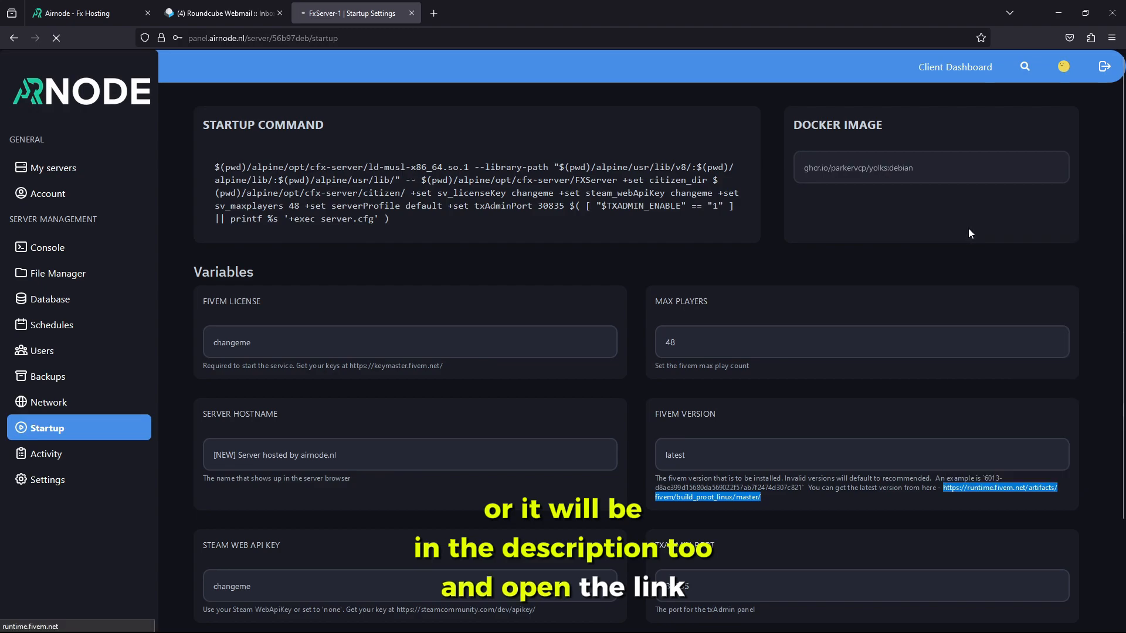
{"action": "left_click", "coordinate": [969, 228]}
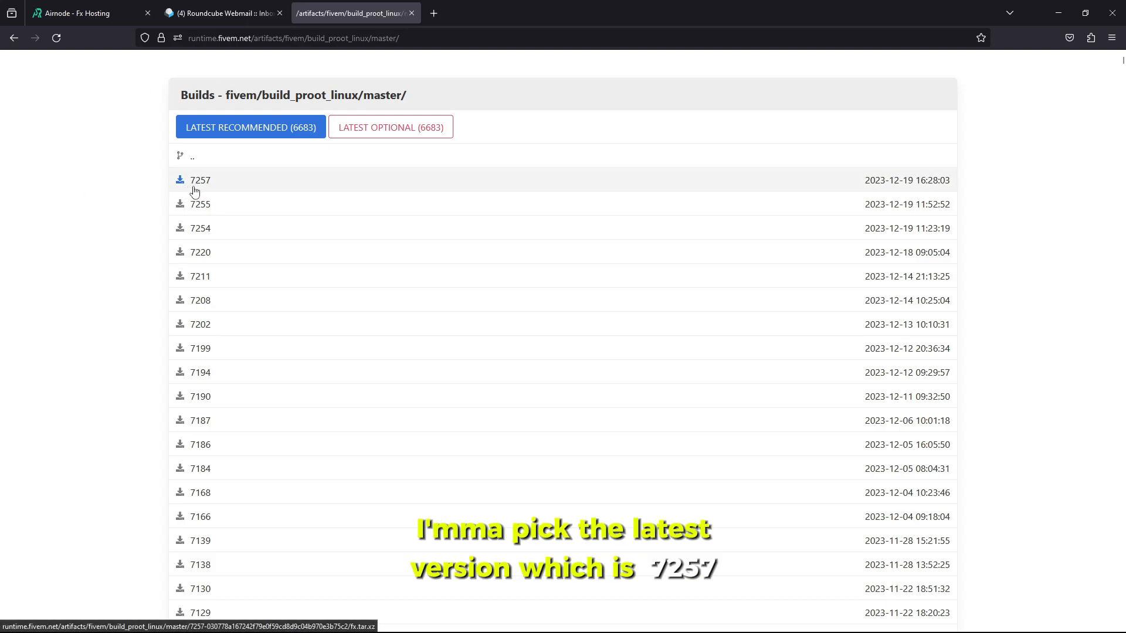
{"action": "key", "text": "alt+Left"}
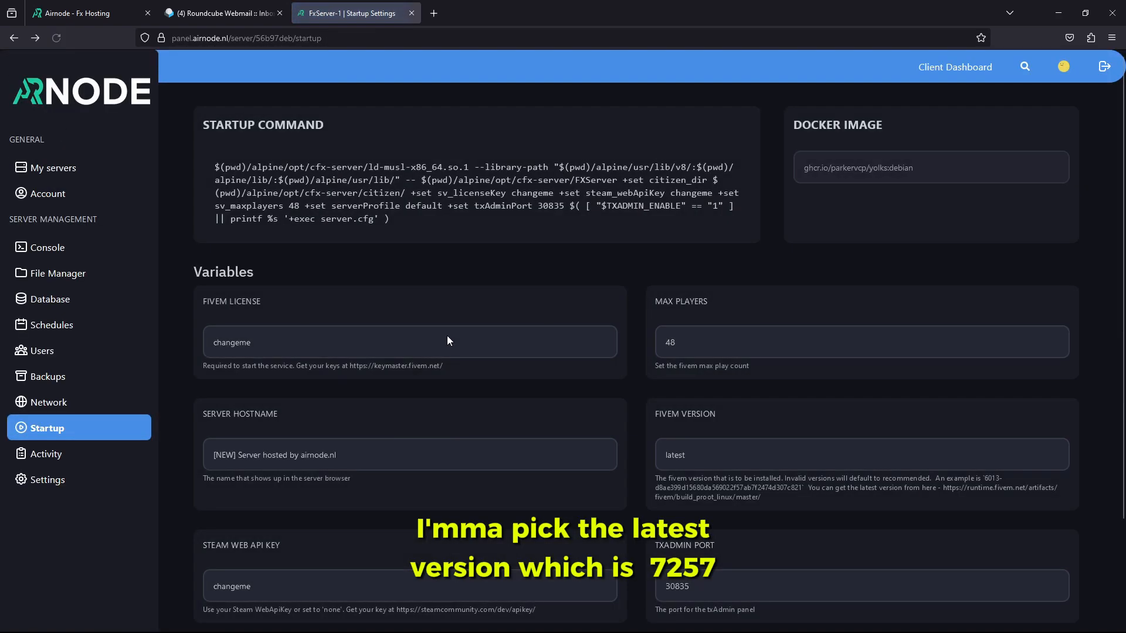
Replace 'latest' in the FiveM Version variable with 7257
{"action": "scroll", "coordinate": [768, 472], "scroll_direction": "down", "scroll_amount": 1}
{"action": "left_click_drag", "start_coordinate": [706, 394], "coordinate": [599, 381]}
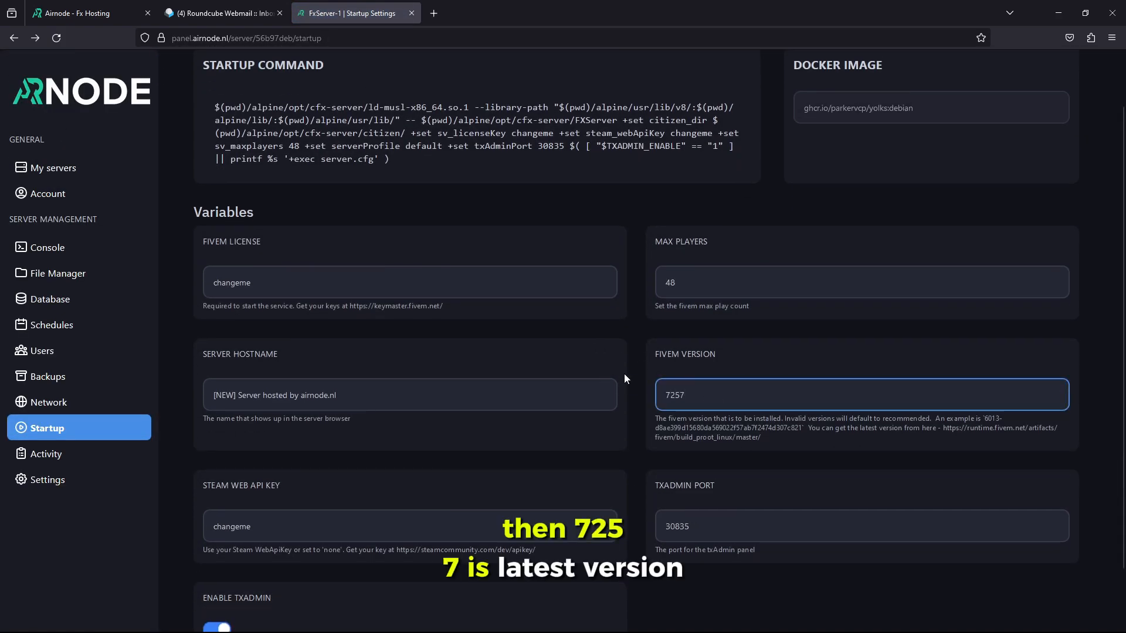
{"action": "left_click", "coordinate": [723, 352]}
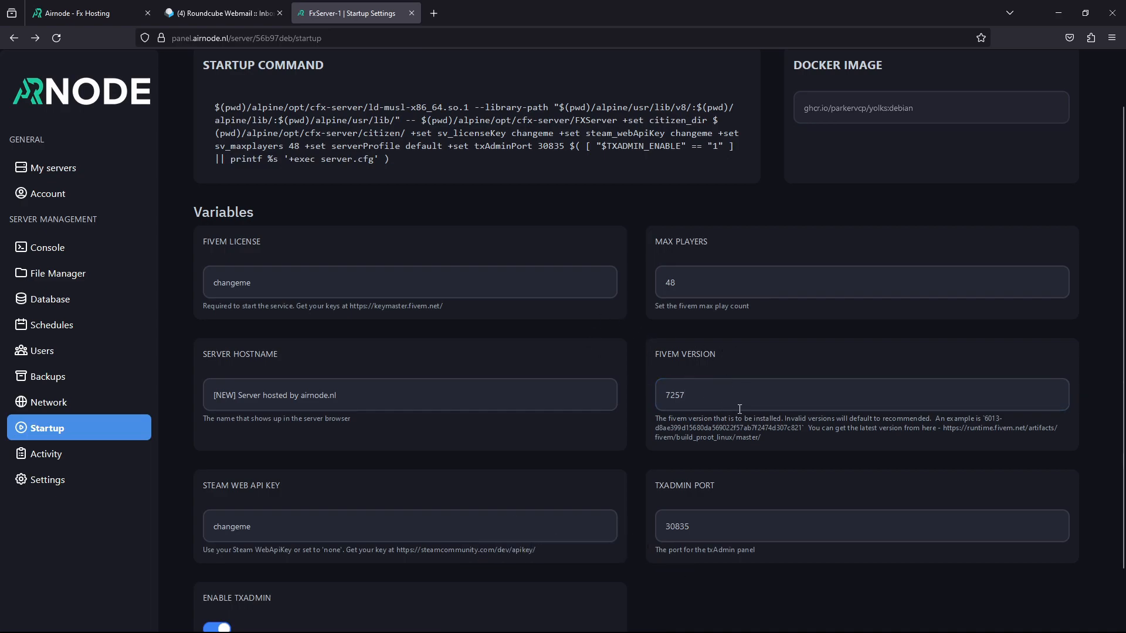
{"action": "scroll", "coordinate": [724, 402], "scroll_direction": "down", "scroll_amount": 2}
{"action": "scroll", "coordinate": [621, 528], "scroll_direction": "up", "scroll_amount": 2}
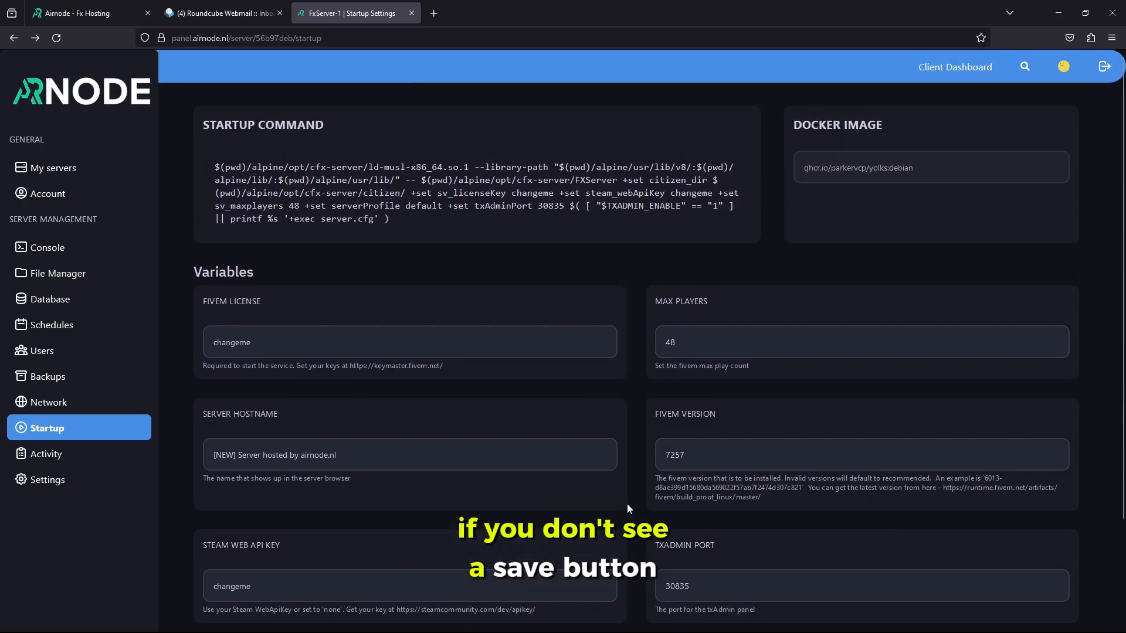
{"action": "scroll", "coordinate": [616, 498], "scroll_direction": "down", "scroll_amount": 1}
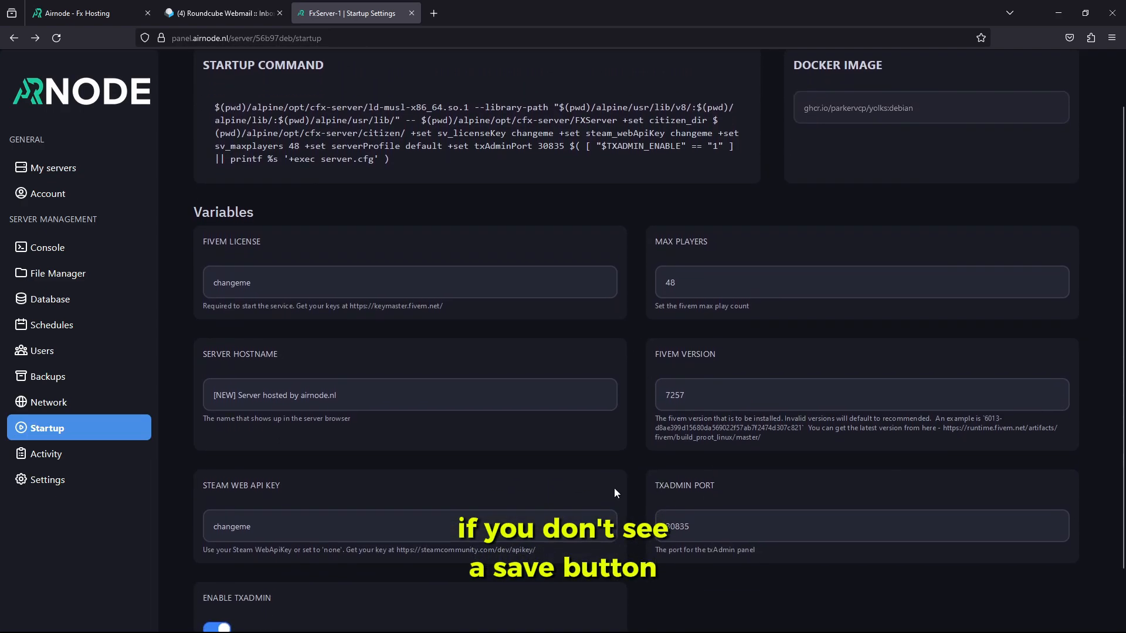
Set the Server Hostname to Airnode
{"action": "triple_click", "coordinate": [352, 395]}
{"action": "scroll", "coordinate": [163, 414], "scroll_direction": "up", "scroll_amount": 1}
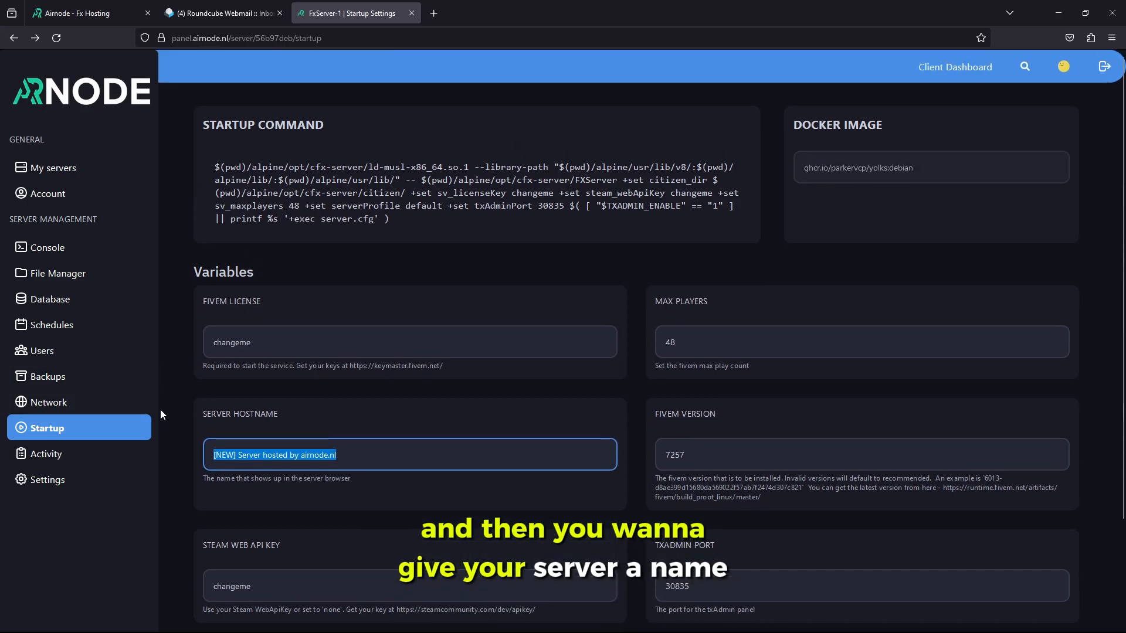
{"action": "type", "text": "Airnode"}
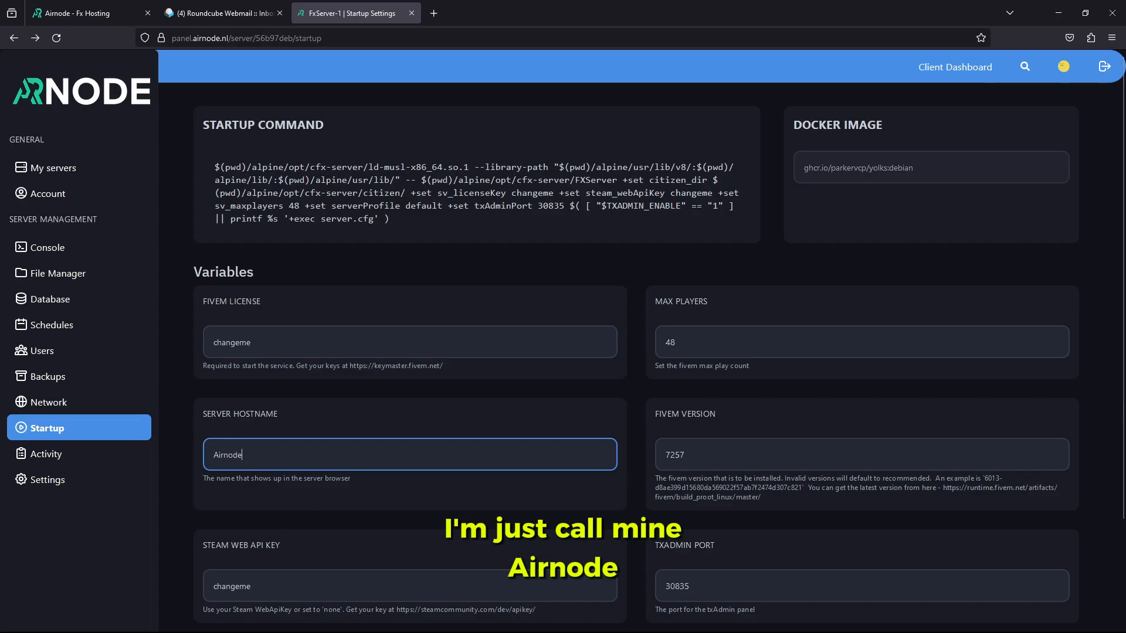
{"action": "left_click", "coordinate": [329, 403]}
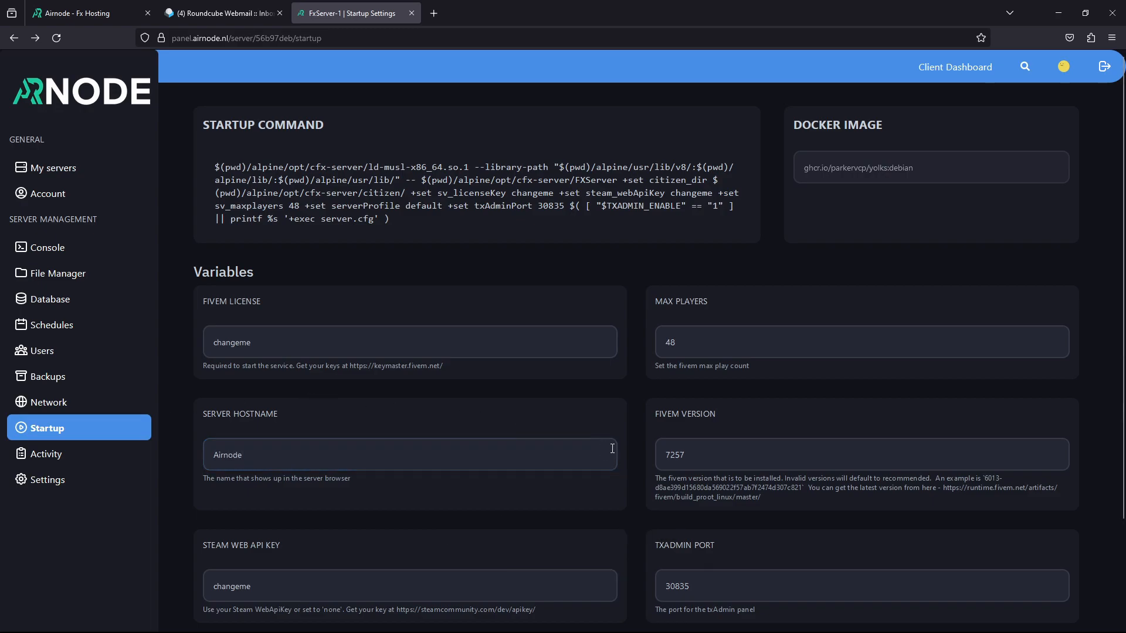
Change Max Players from 48 to 8 and select the keymaster.fivem.net license link
{"action": "left_click_drag", "start_coordinate": [755, 345], "coordinate": [623, 371]}
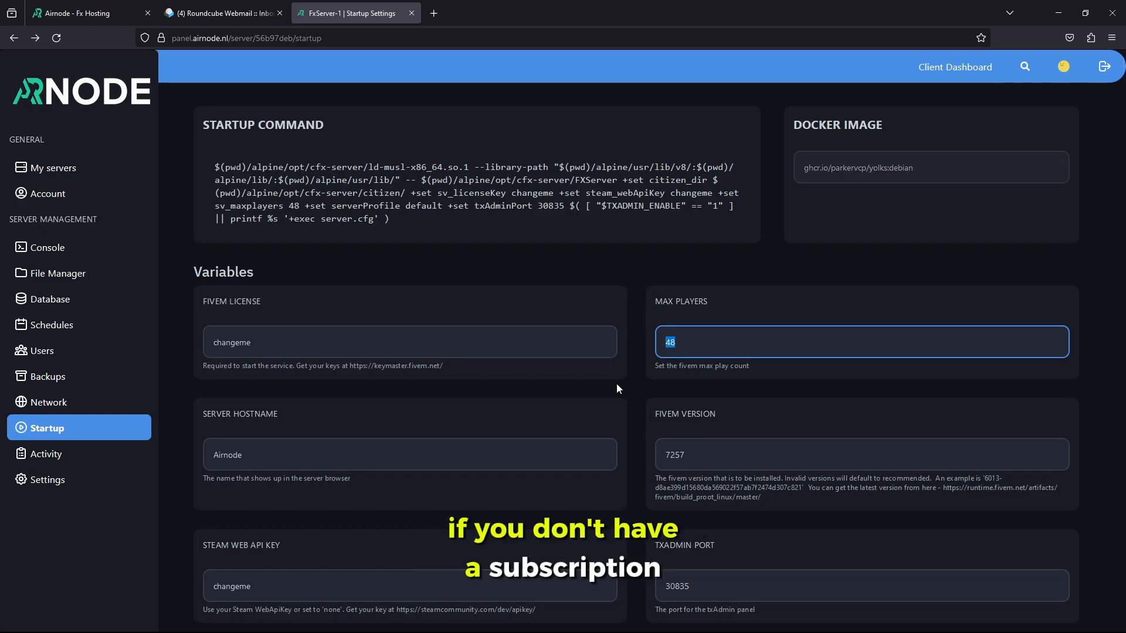
{"action": "type", "text": "8"}
{"action": "left_click", "coordinate": [730, 321]}
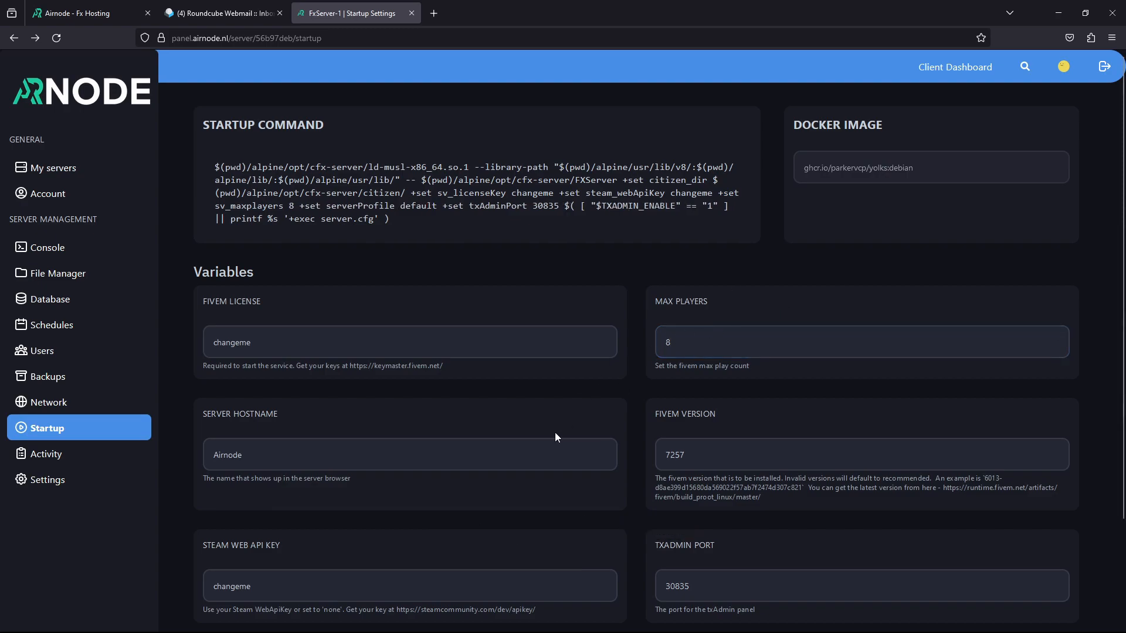
{"action": "left_click_drag", "start_coordinate": [276, 343], "coordinate": [189, 357]}
{"action": "left_click_drag", "start_coordinate": [427, 377], "coordinate": [351, 372]}
{"action": "key", "text": "ctrl+c"}
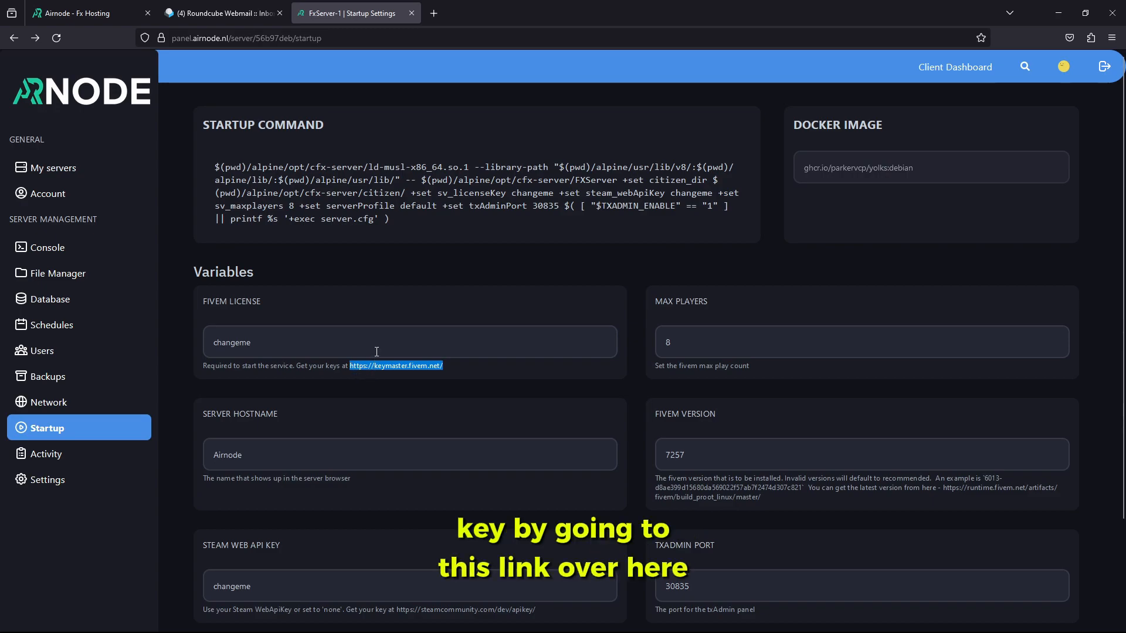
Load Cfx.re Keymaster in a new tab and start a new server registration named Airnode
{"action": "left_click", "coordinate": [435, 18]}
{"action": "key", "text": "ctrl+v"}
{"action": "key", "text": "Return"}
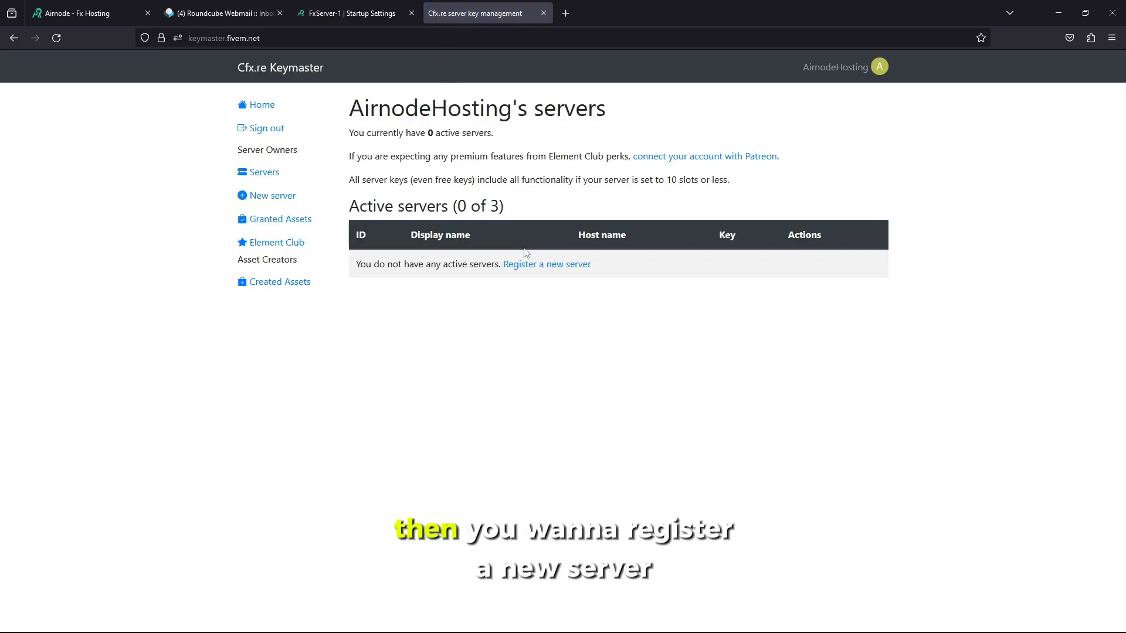
{"action": "left_click", "coordinate": [523, 265]}
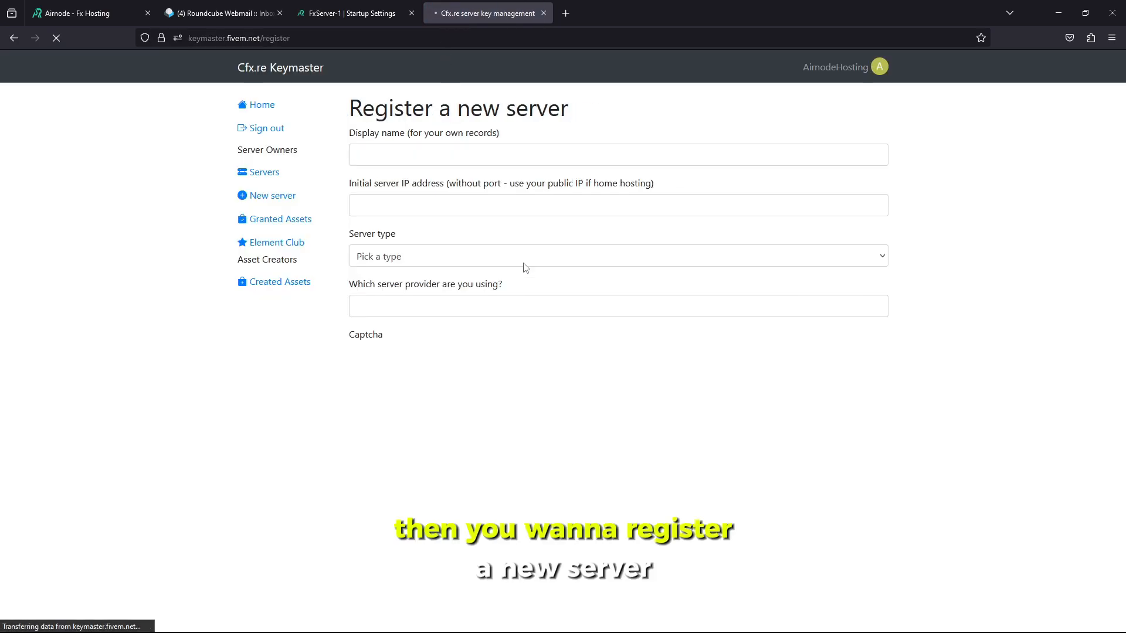
{"action": "left_click", "coordinate": [388, 154]}
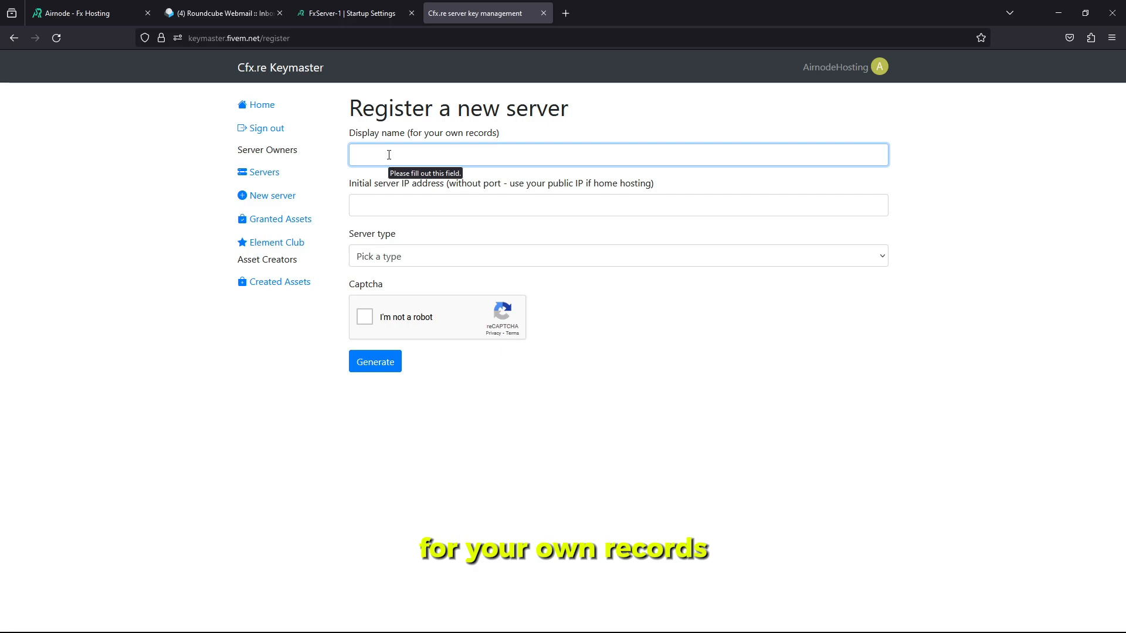
{"action": "type", "text": "Airnode"}
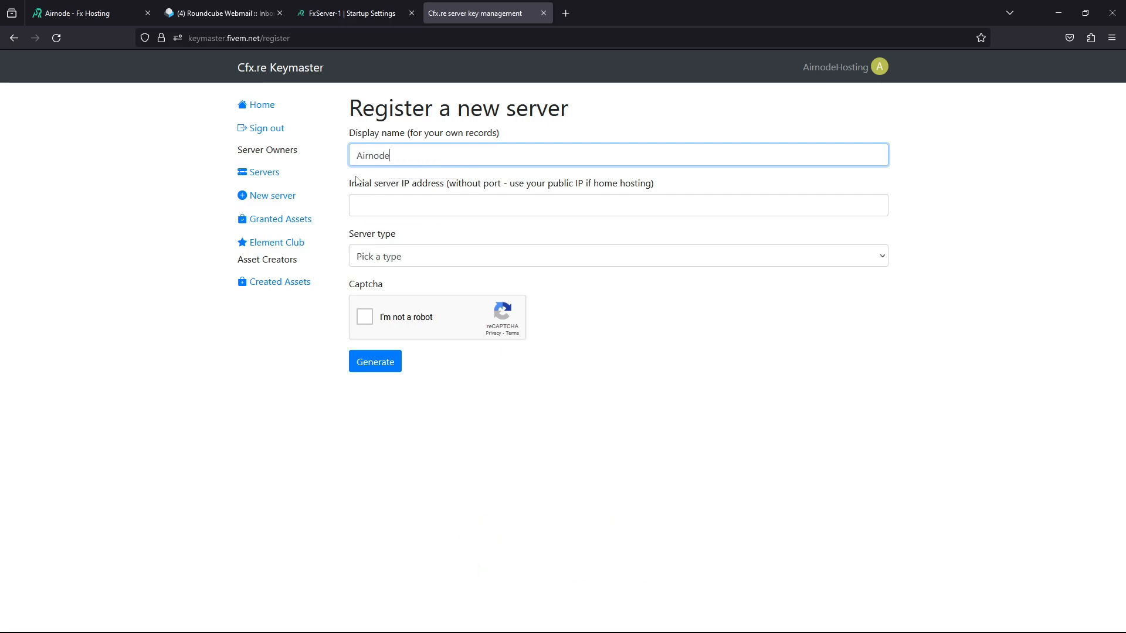
{"action": "left_click_drag", "start_coordinate": [350, 183], "coordinate": [405, 186]}
Fill the server IP field with 45.137.205.44 copied from the Airnode console, removing the port
{"action": "left_click", "coordinate": [411, 205]}
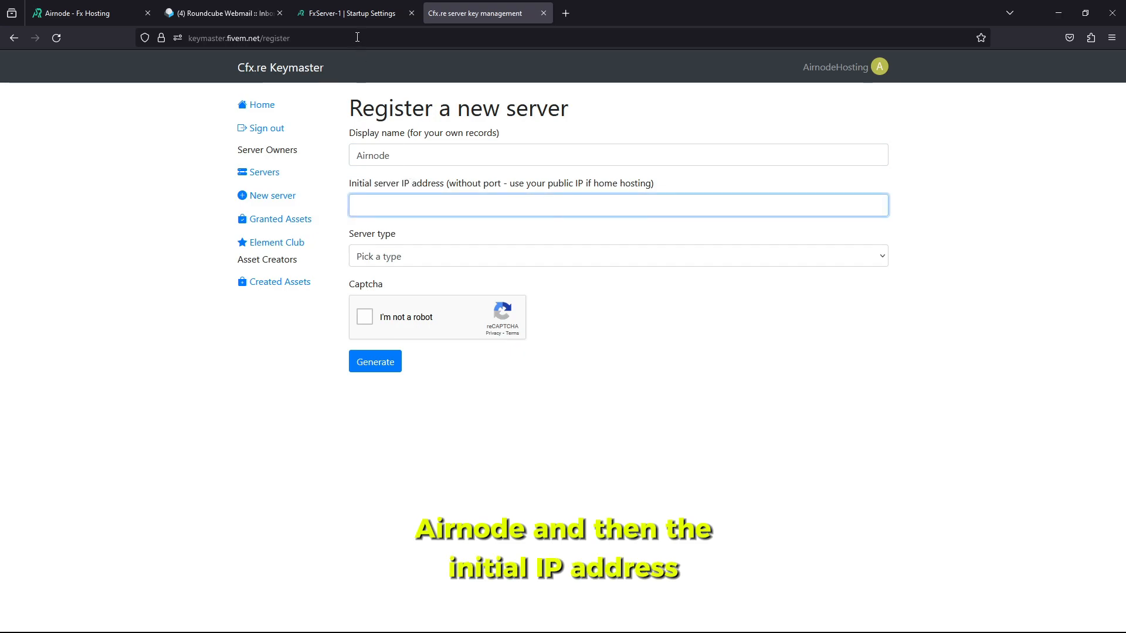
{"action": "left_click", "coordinate": [335, 17]}
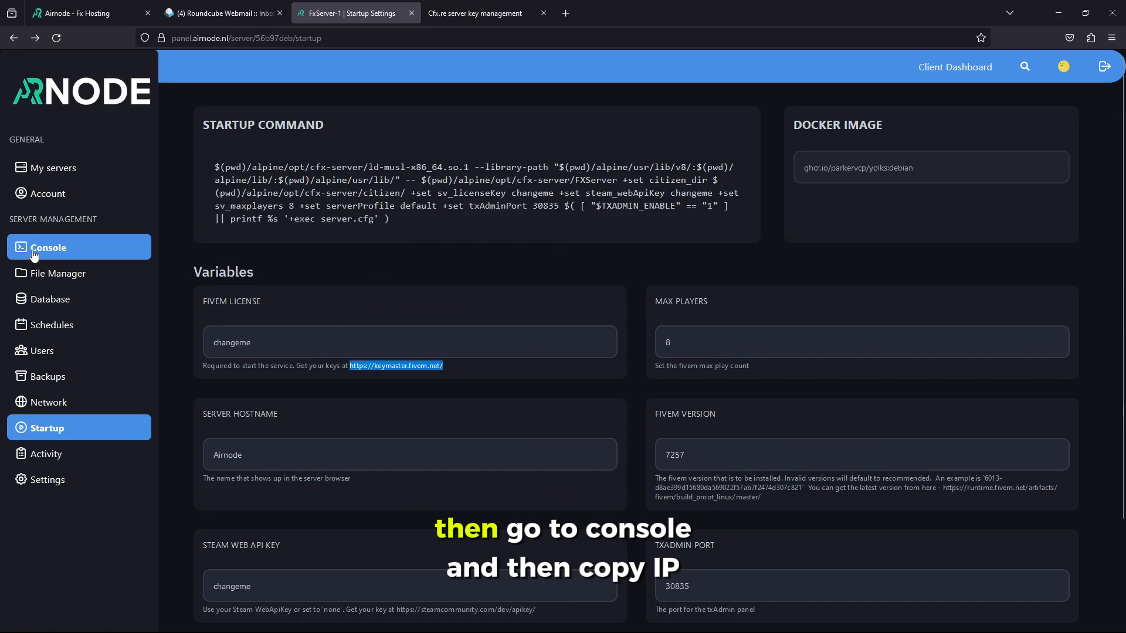
{"action": "left_click", "coordinate": [92, 259]}
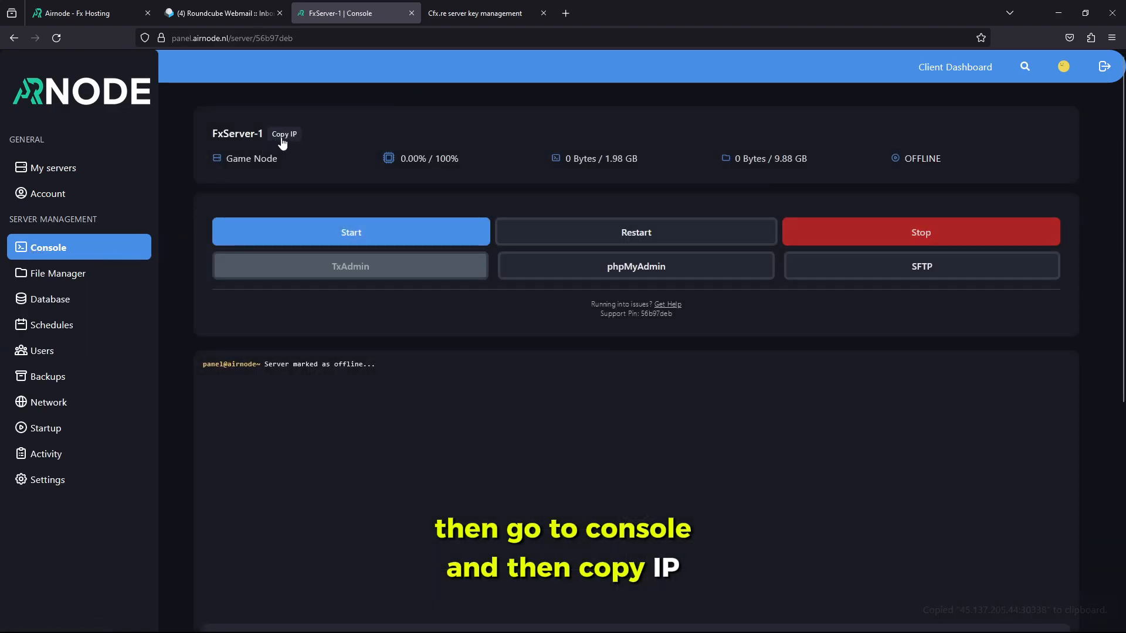
{"action": "left_click", "coordinate": [282, 139]}
{"action": "left_click", "coordinate": [438, 17]}
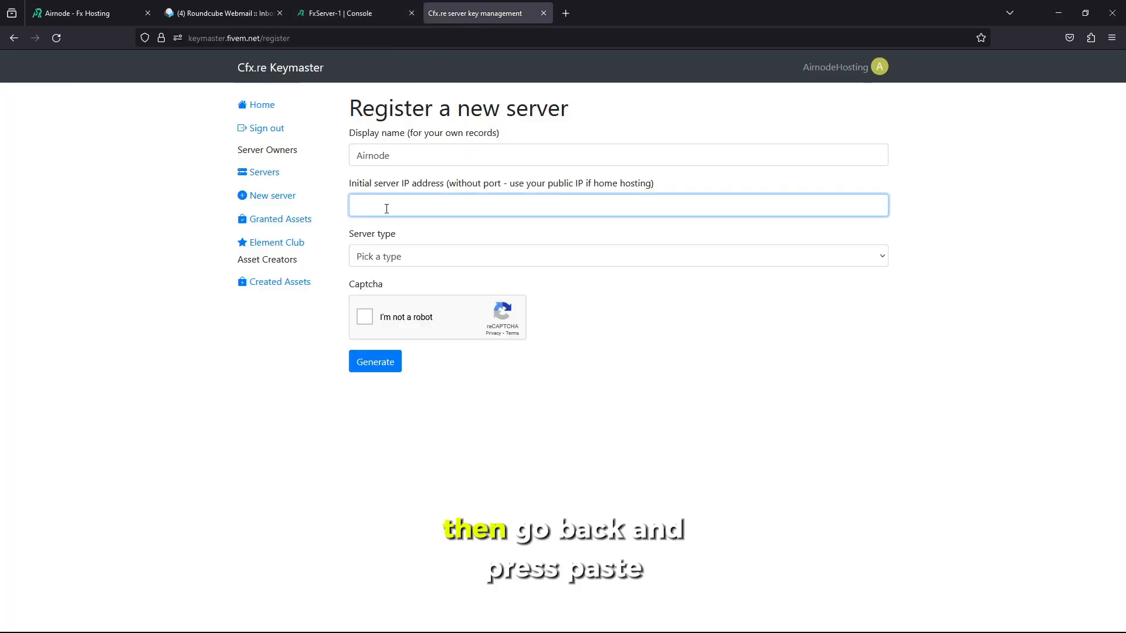
{"action": "right_click", "coordinate": [453, 211]}
{"action": "left_click", "coordinate": [492, 288]}
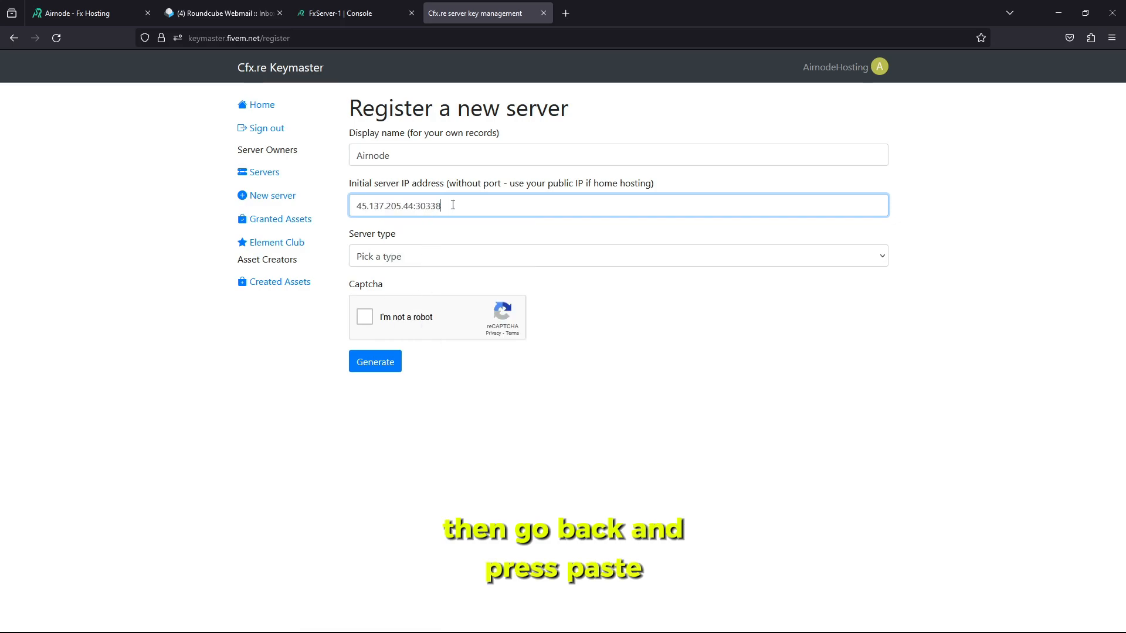
{"action": "mouse_move", "coordinate": [416, 211]}
{"action": "left_mouse_down"}
{"action": "mouse_move", "coordinate": [442, 209]}
{"action": "mouse_move", "coordinate": [413, 211]}
{"action": "left_mouse_up"}
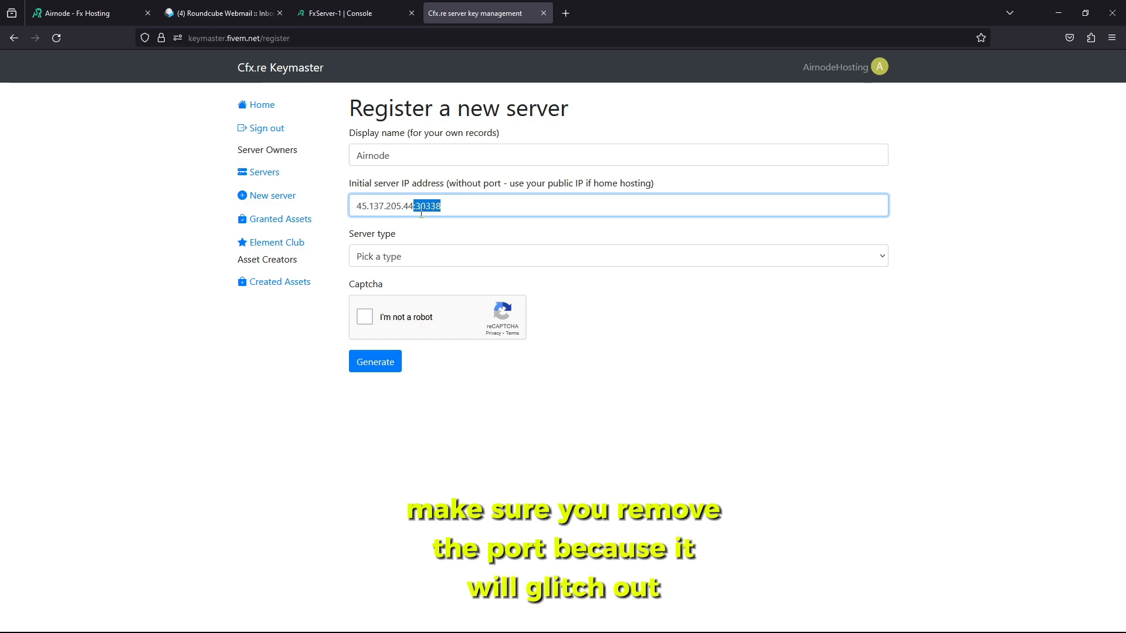
Choose Other/Home hosted with provider Airnode, pass the captcha, then generate and copy the licence key
{"action": "left_click", "coordinate": [401, 258]}
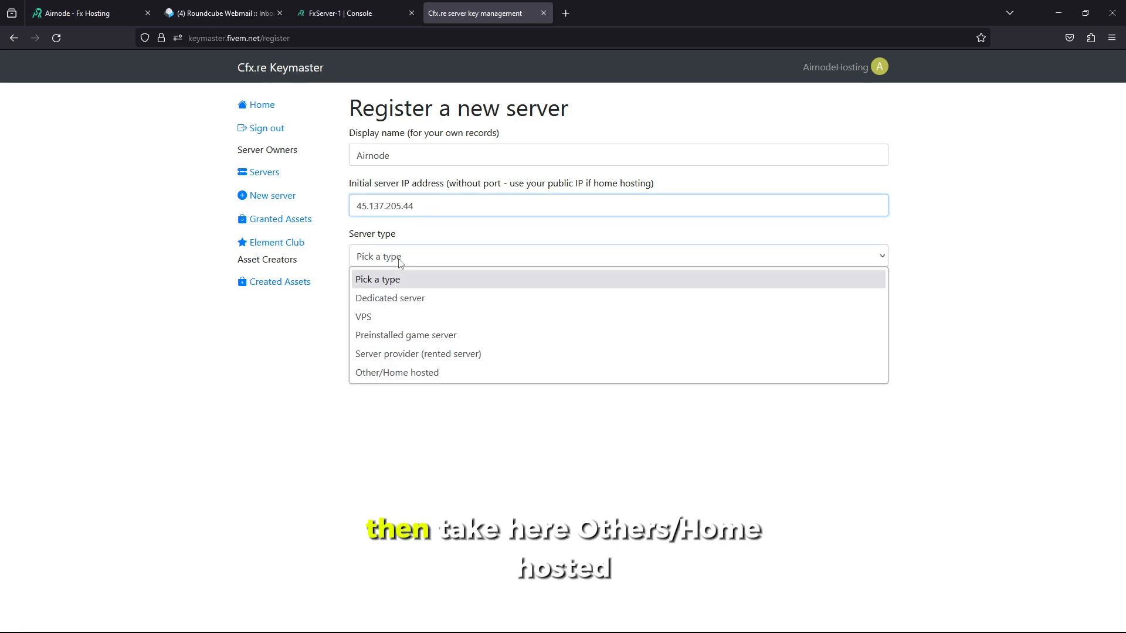
{"action": "left_click", "coordinate": [382, 375]}
{"action": "left_click", "coordinate": [377, 302]}
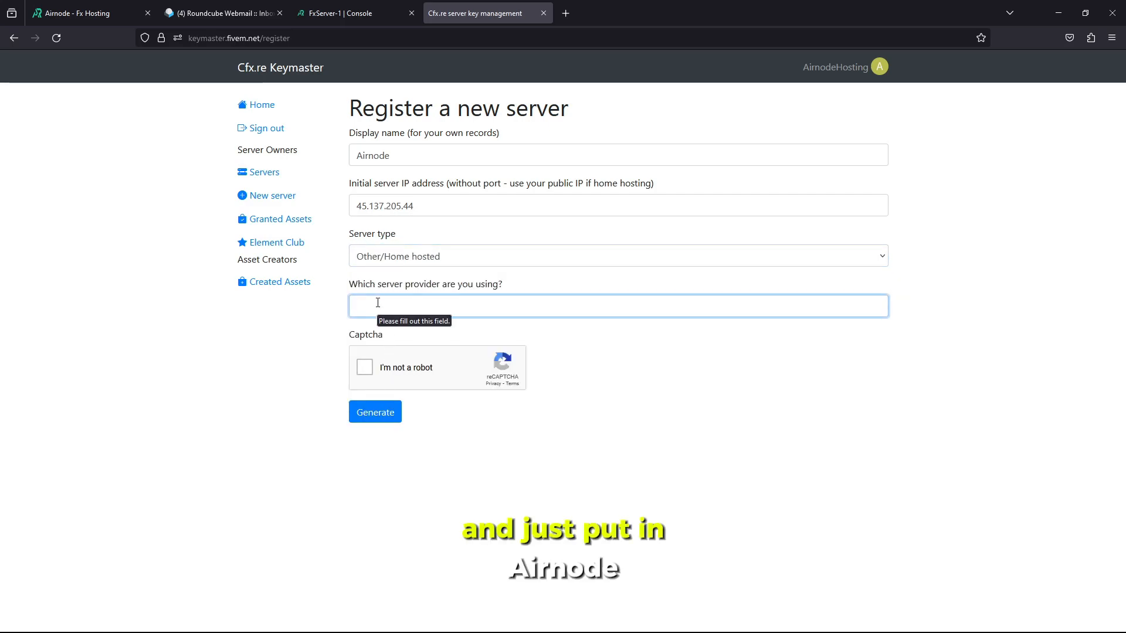
{"action": "type", "text": "Airnode"}
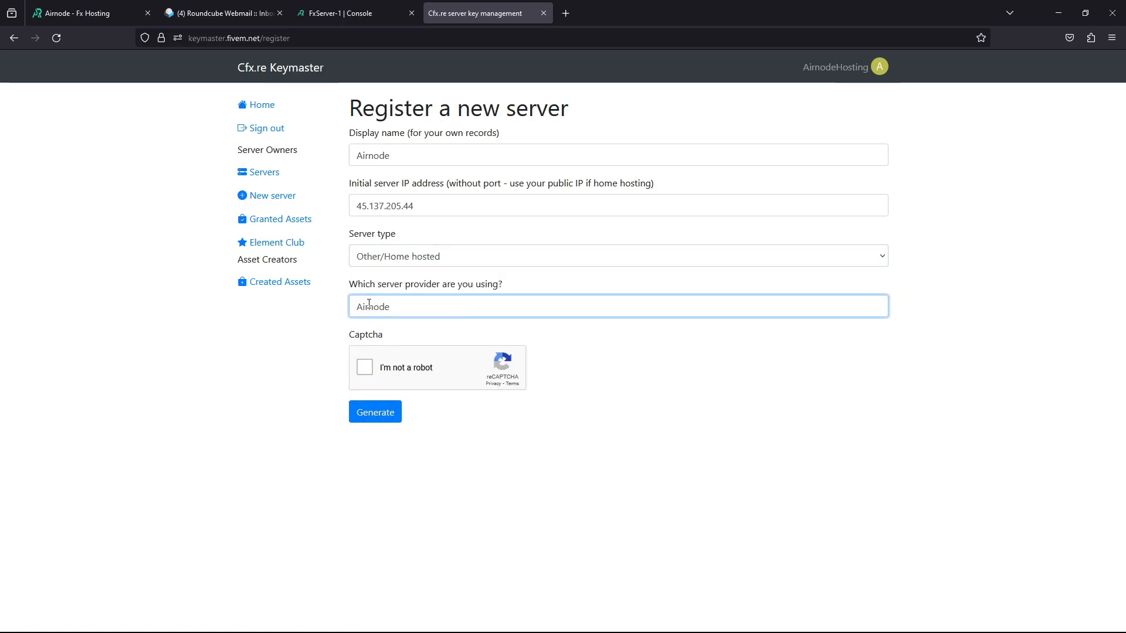
{"action": "left_click", "coordinate": [380, 371]}
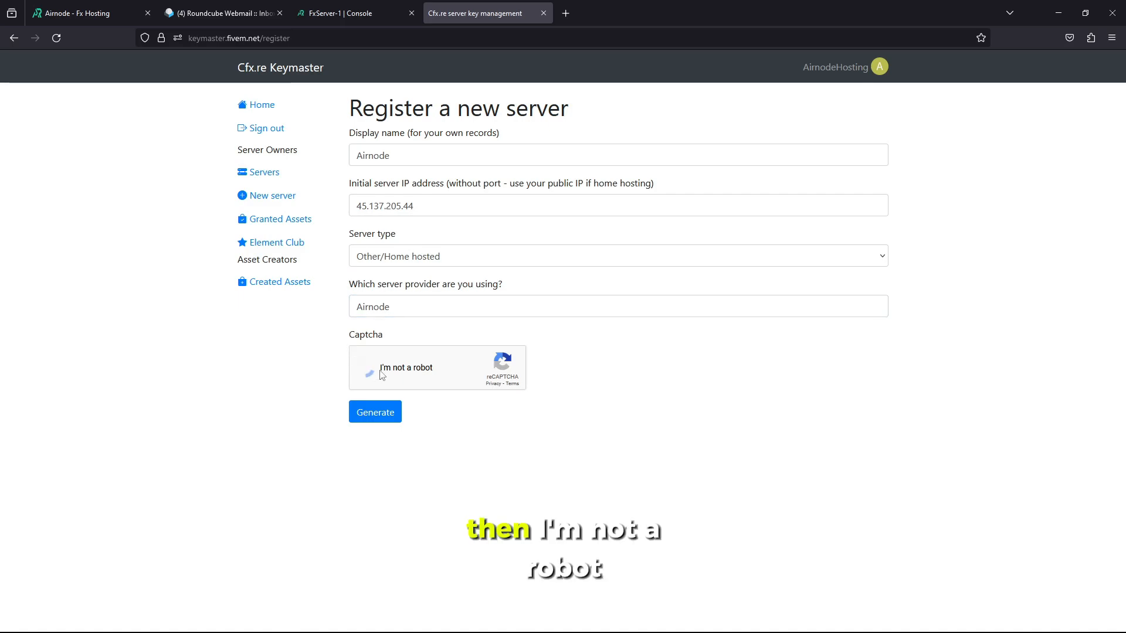
{"action": "left_click", "coordinate": [382, 411]}
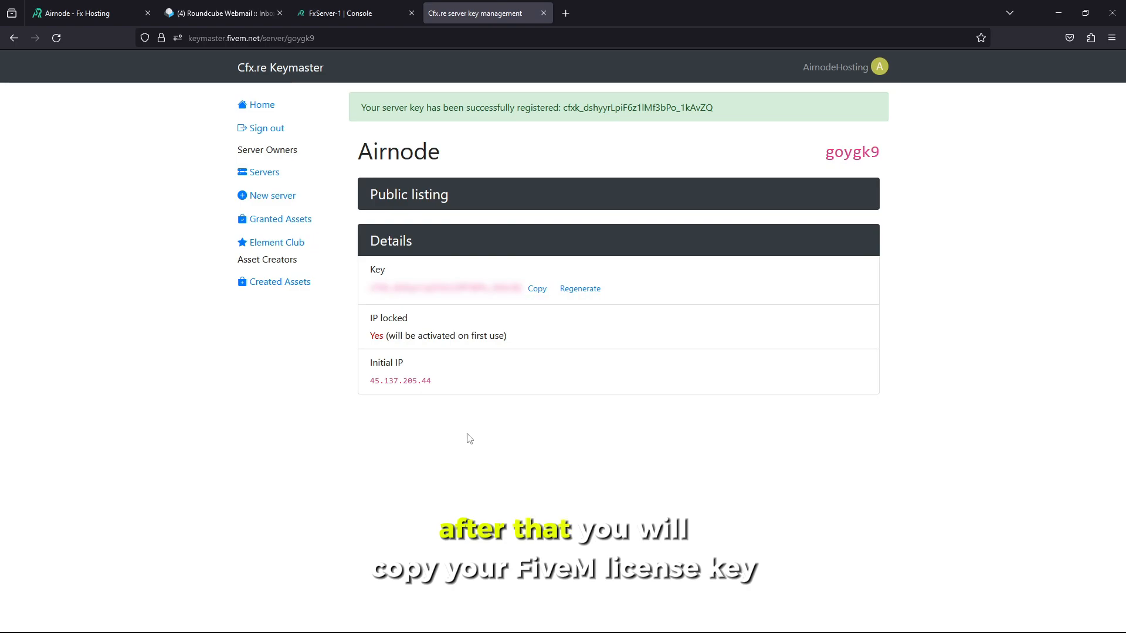
{"action": "left_click", "coordinate": [540, 292]}
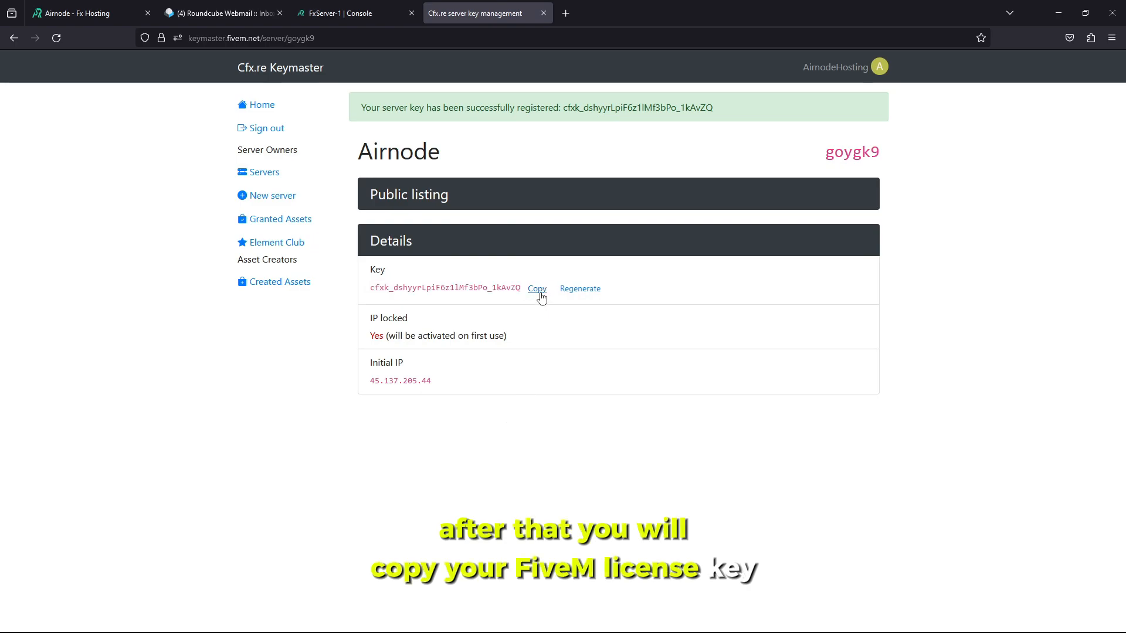
{"action": "left_click", "coordinate": [378, 13]}
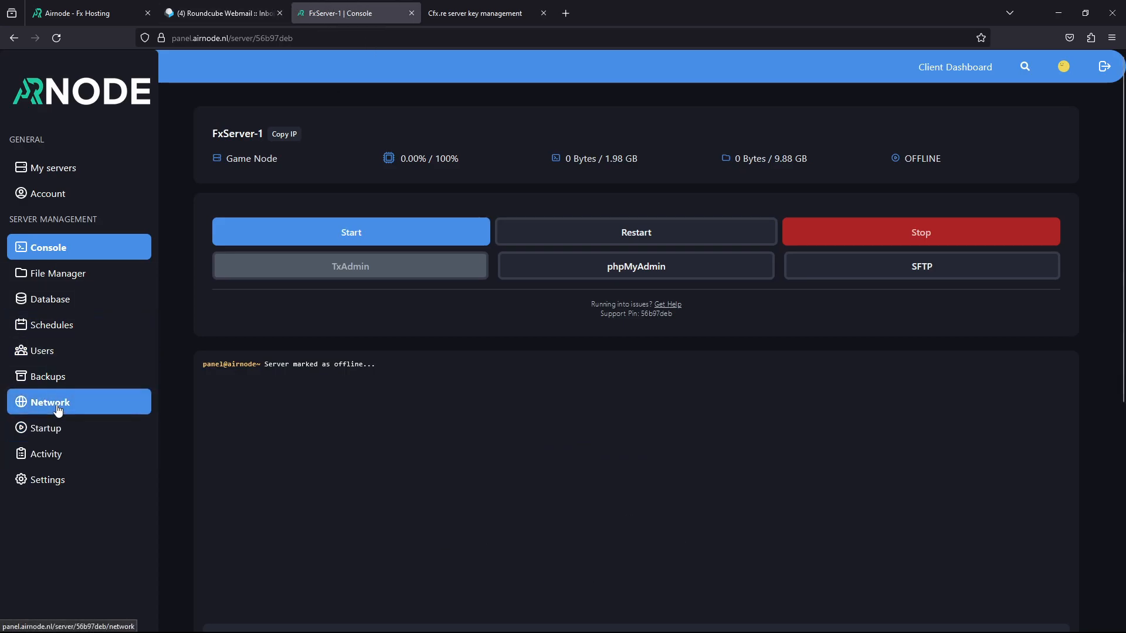
In Startup, replace 'changeme' in FIVEM LICENSE with the pasted Keymaster key
{"action": "left_click", "coordinate": [56, 435]}
{"action": "left_click_drag", "start_coordinate": [256, 345], "coordinate": [141, 352]}
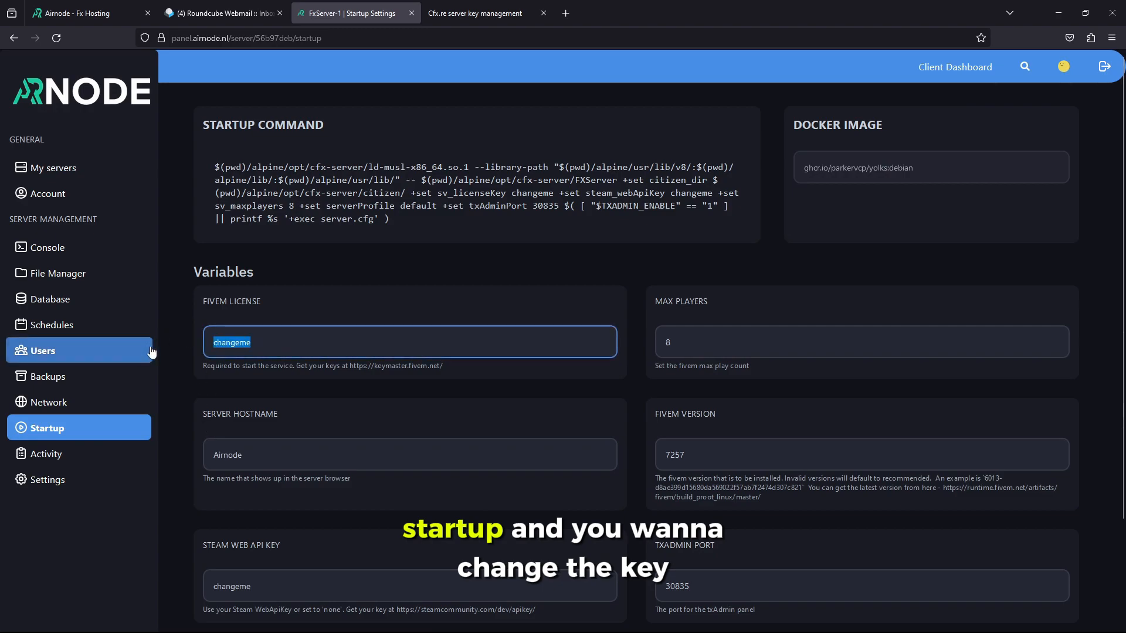
{"action": "key", "text": "BackSpace"}
{"action": "right_click", "coordinate": [288, 351]}
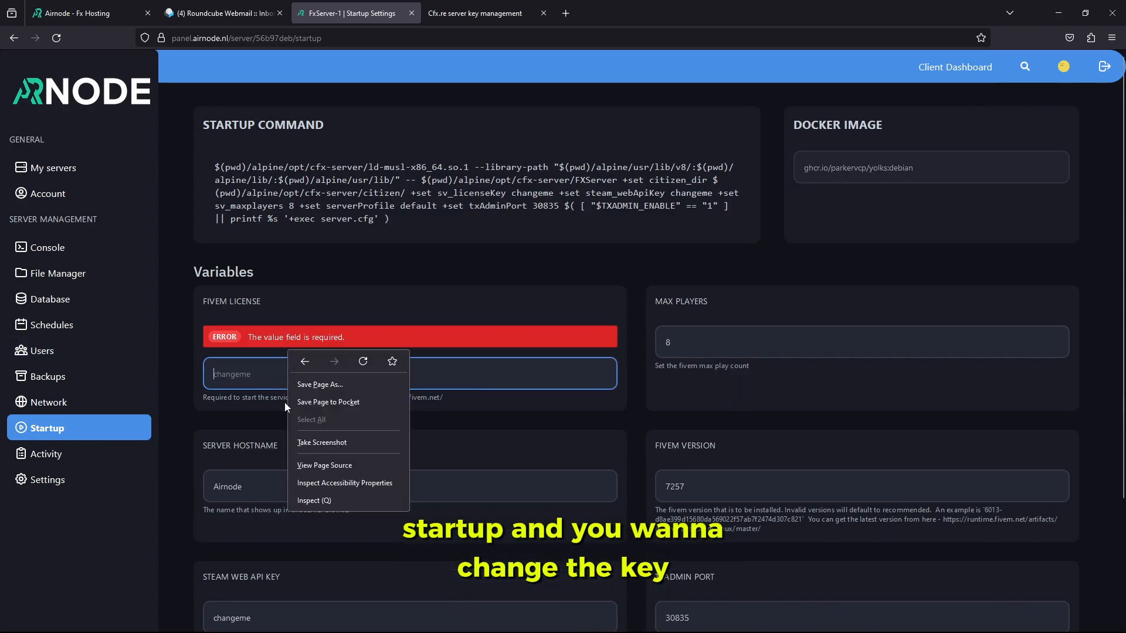
{"action": "left_click", "coordinate": [258, 378]}
{"action": "right_click", "coordinate": [258, 380]}
{"action": "left_click", "coordinate": [290, 452]}
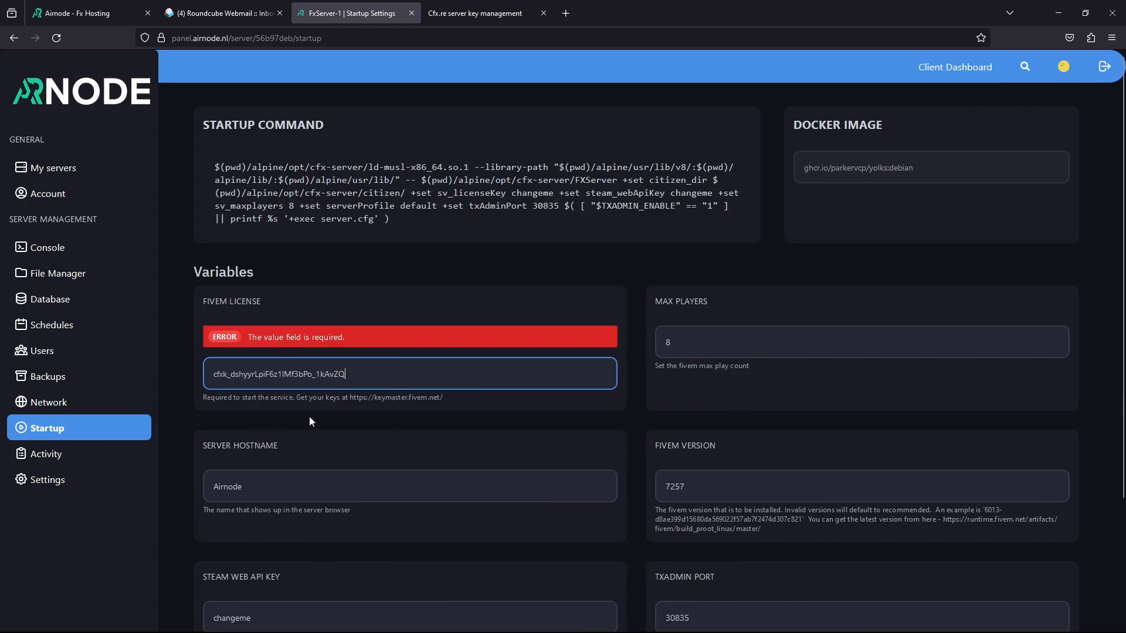
{"action": "left_click_drag", "start_coordinate": [346, 374], "coordinate": [180, 374]}
{"action": "left_click", "coordinate": [264, 434]}
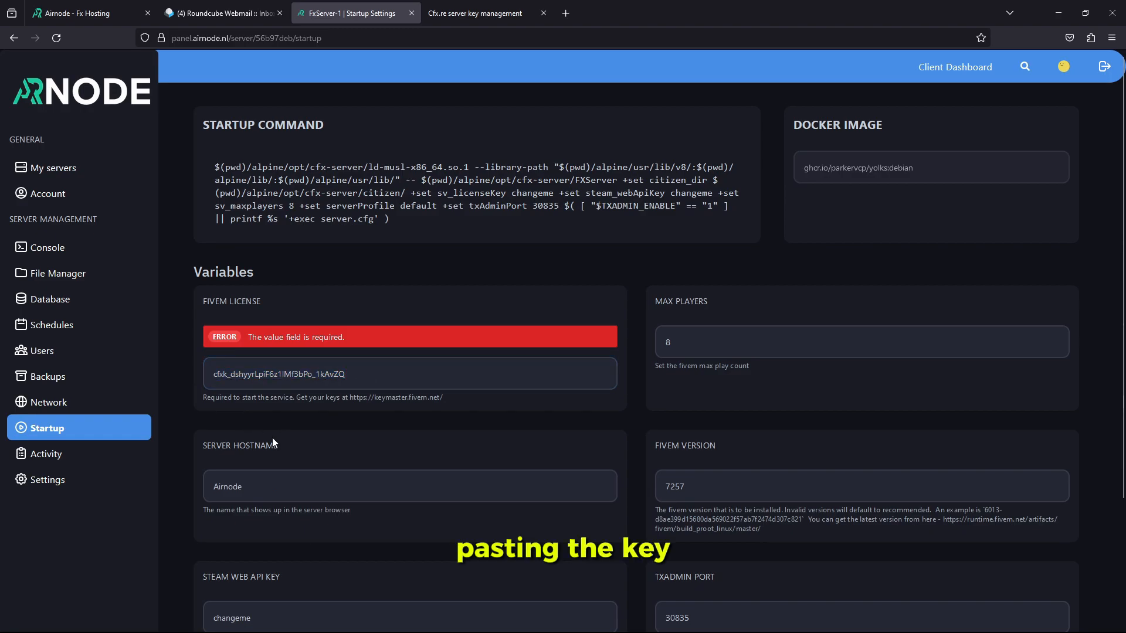
{"action": "scroll", "coordinate": [273, 438], "scroll_direction": "down", "scroll_amount": 1}
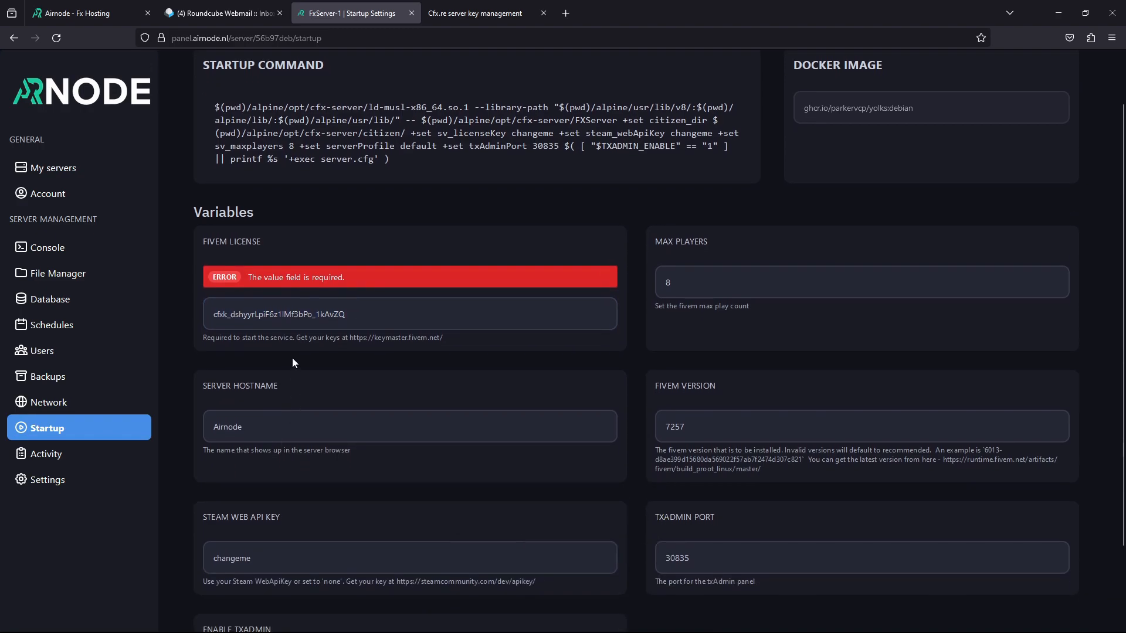
{"action": "scroll", "coordinate": [291, 361], "scroll_direction": "down", "scroll_amount": 2}
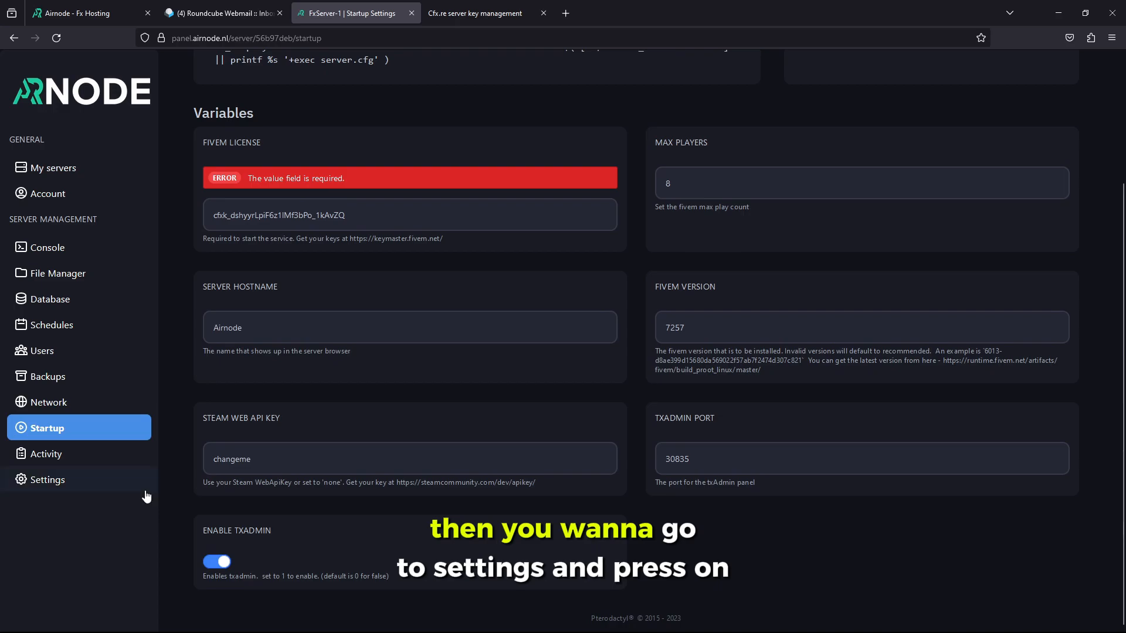
From the Settings page, reinstall FxServer-1 and confirm with 'Yes, reinstall server'
{"action": "left_click", "coordinate": [98, 481]}
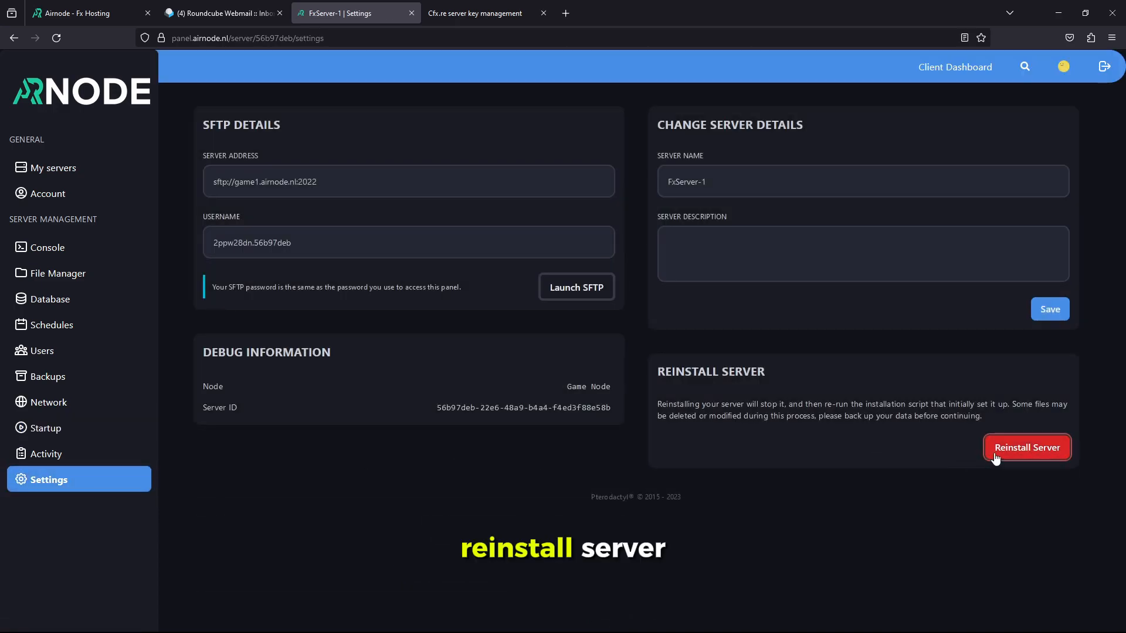
{"action": "left_click", "coordinate": [992, 453]}
{"action": "left_click", "coordinate": [703, 380]}
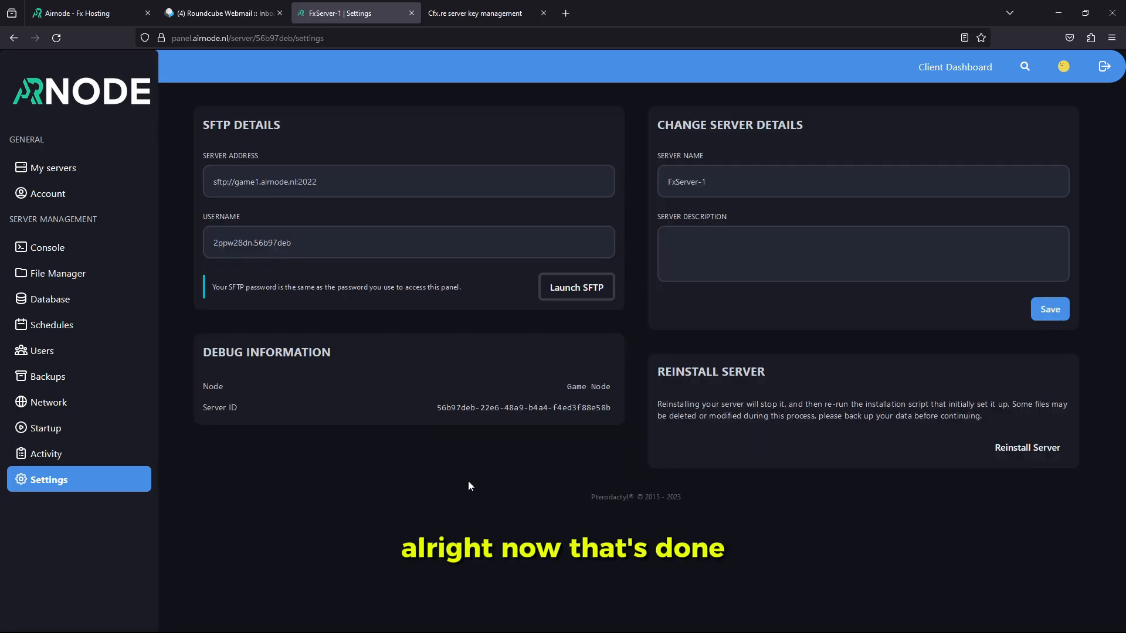
Start the FiveM server from the Console and follow its startup output
{"action": "left_click", "coordinate": [84, 252]}
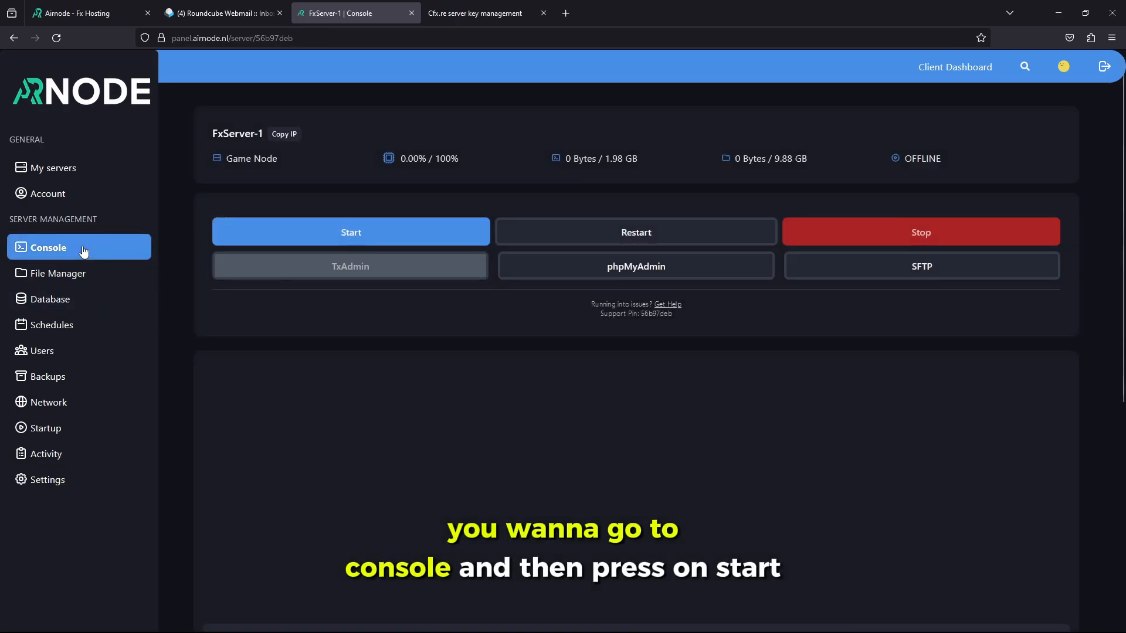
{"action": "left_click", "coordinate": [263, 239]}
{"action": "scroll", "coordinate": [171, 265], "scroll_direction": "down", "scroll_amount": 1}
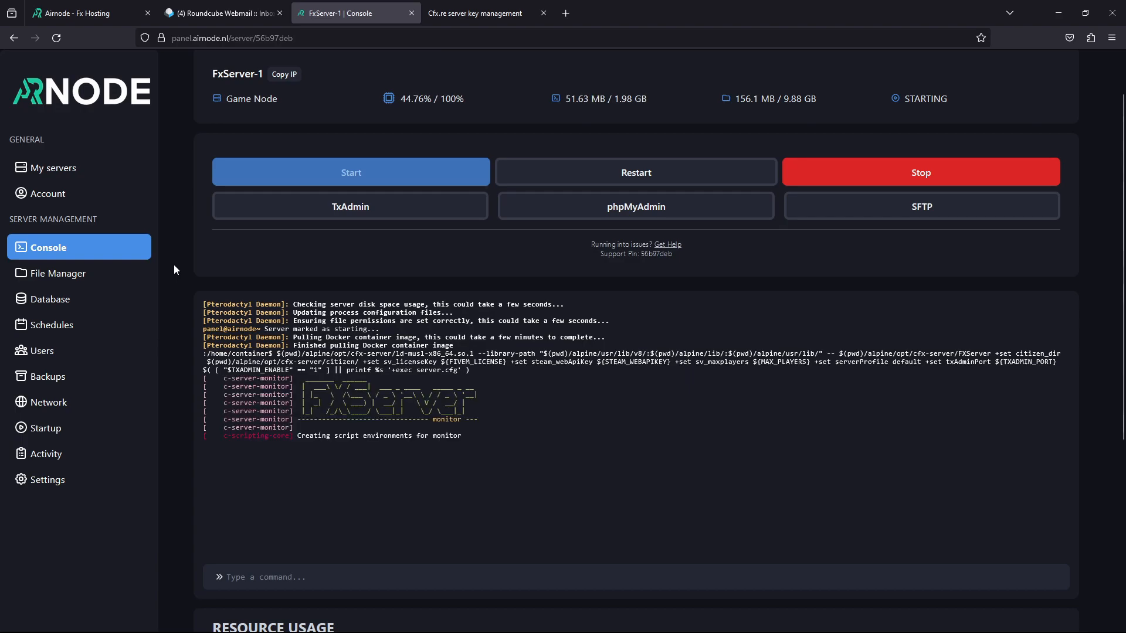
{"action": "scroll", "coordinate": [173, 266], "scroll_direction": "down", "scroll_amount": 2}
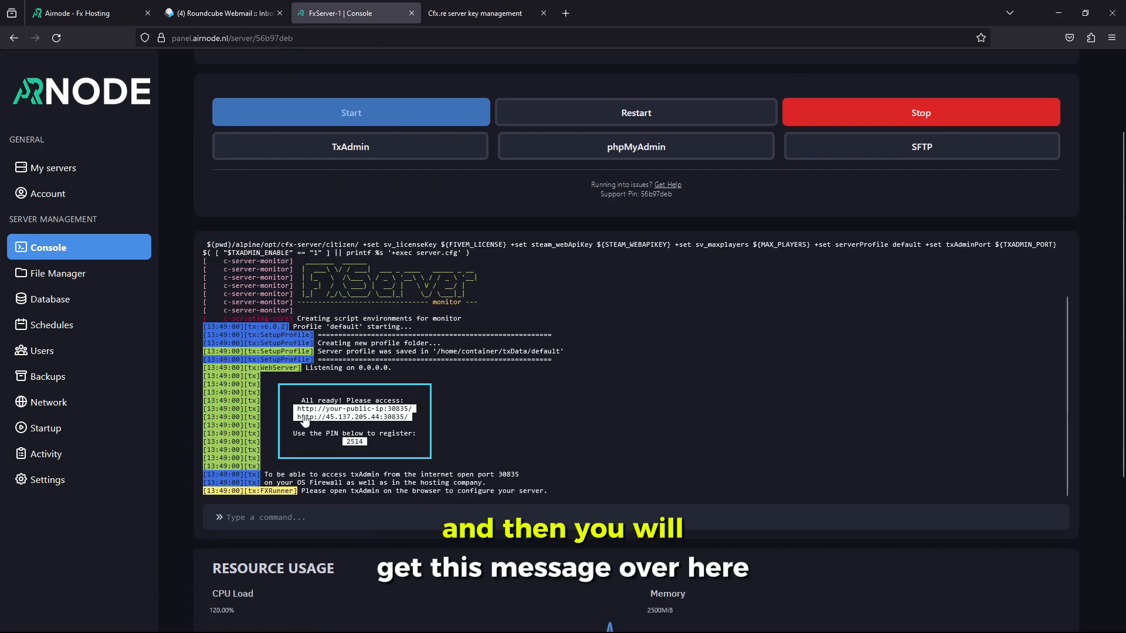
{"action": "left_click_drag", "start_coordinate": [285, 388], "coordinate": [428, 451]}
{"action": "left_click", "coordinate": [431, 452]}
{"action": "scroll", "coordinate": [427, 462], "scroll_direction": "up", "scroll_amount": 3}
{"action": "scroll", "coordinate": [426, 461], "scroll_direction": "down", "scroll_amount": 3}
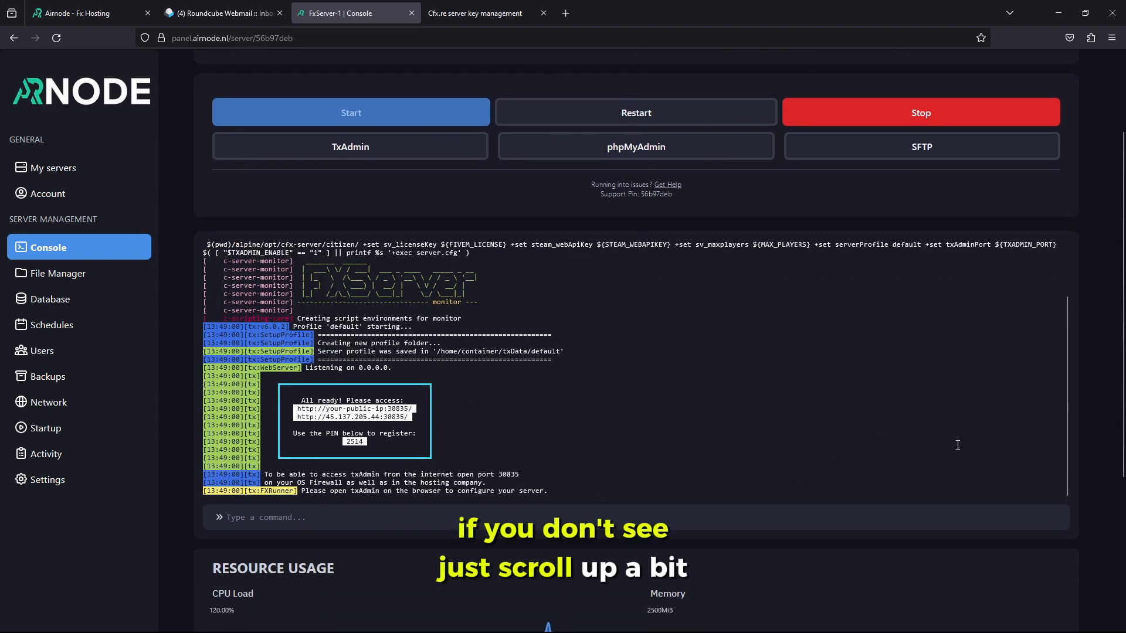
{"action": "scroll", "coordinate": [958, 445], "scroll_direction": "down", "scroll_amount": 1}
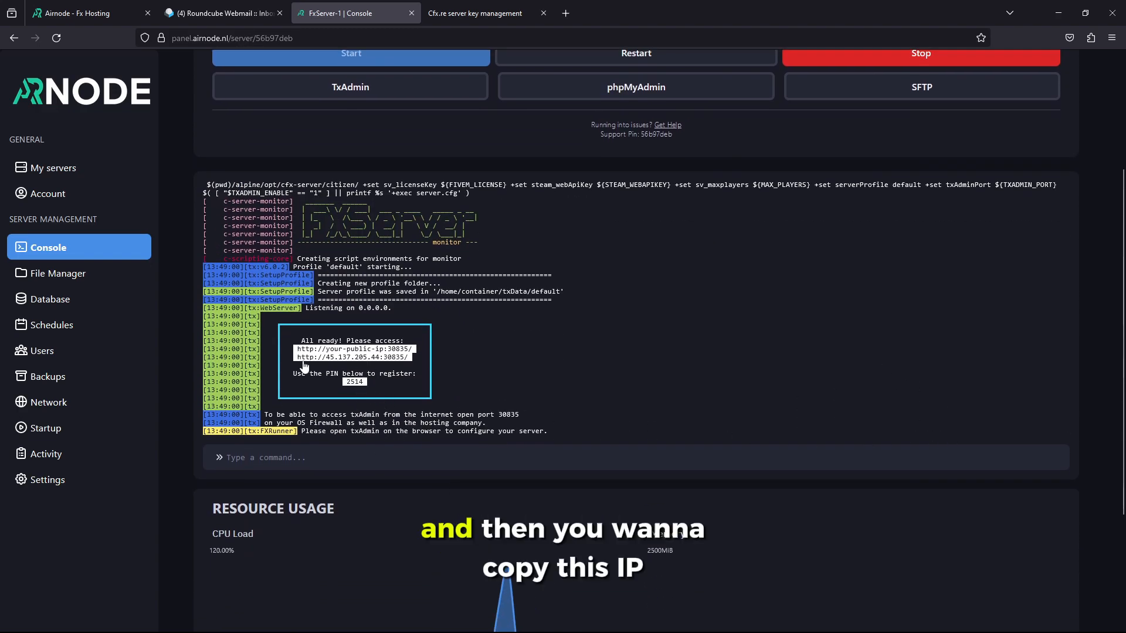
{"action": "left_click_drag", "start_coordinate": [297, 357], "coordinate": [413, 358]}
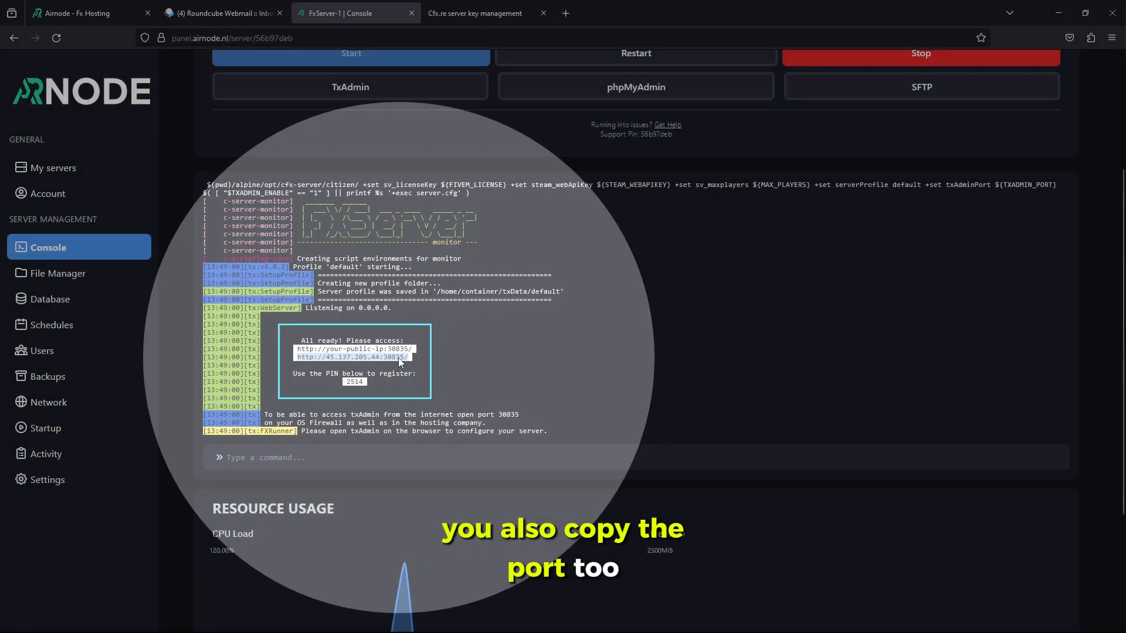
{"action": "right_click", "coordinate": [401, 359]}
{"action": "left_click", "coordinate": [382, 365]}
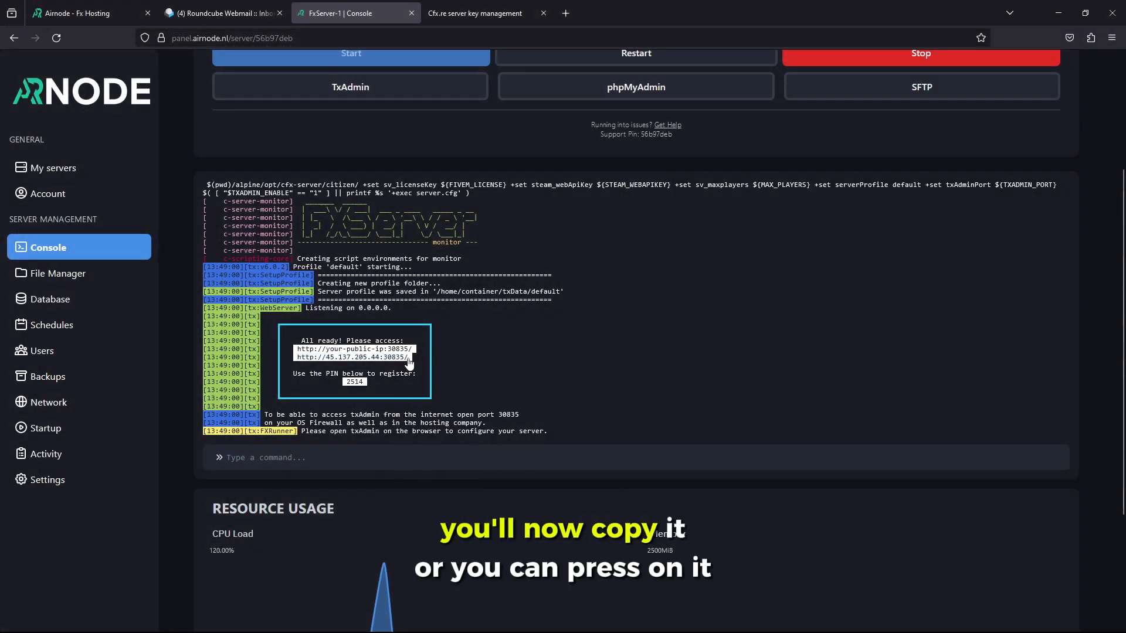
Open txAdmin at the server address and link the Cfx.re account using the console's registration PIN
{"action": "left_click", "coordinate": [408, 359]}
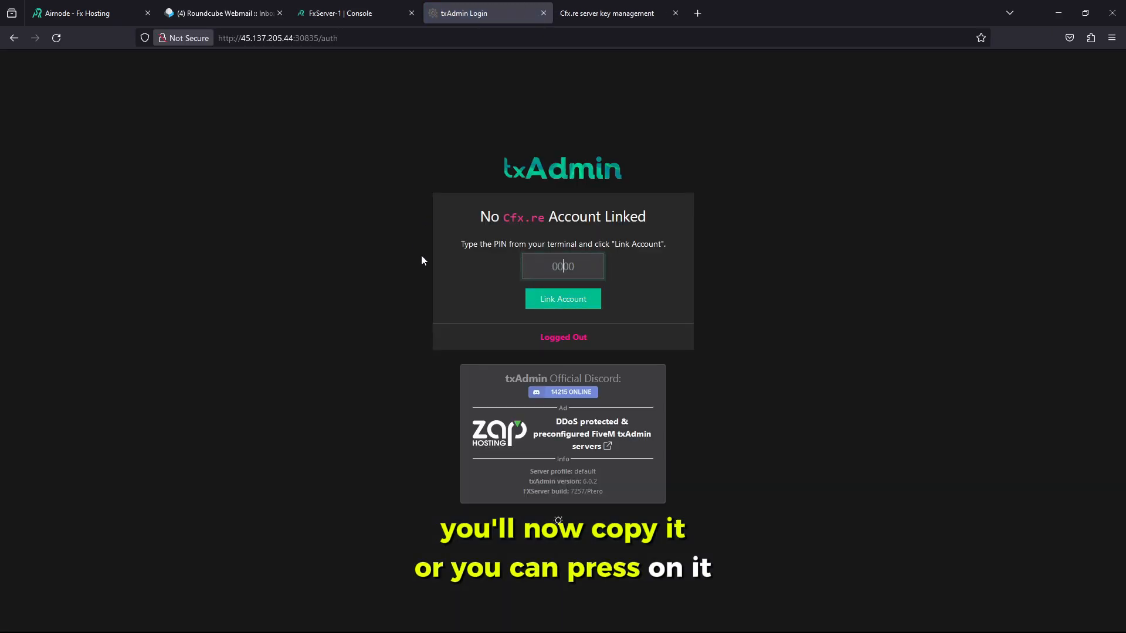
{"action": "left_click", "coordinate": [407, 22]}
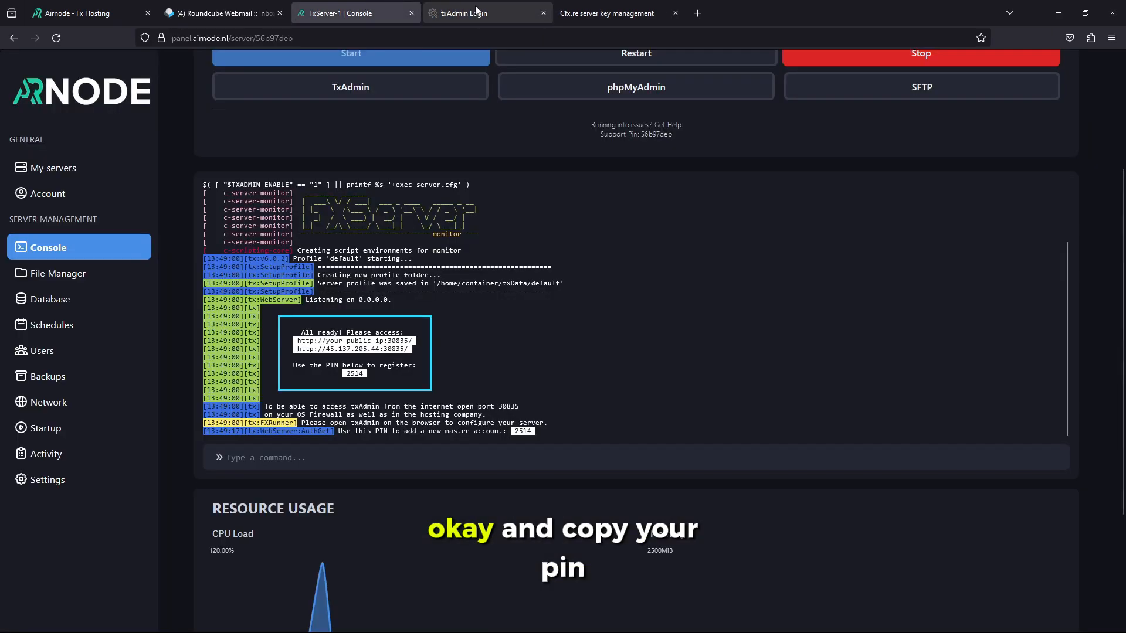
{"action": "double_click", "coordinate": [354, 375]}
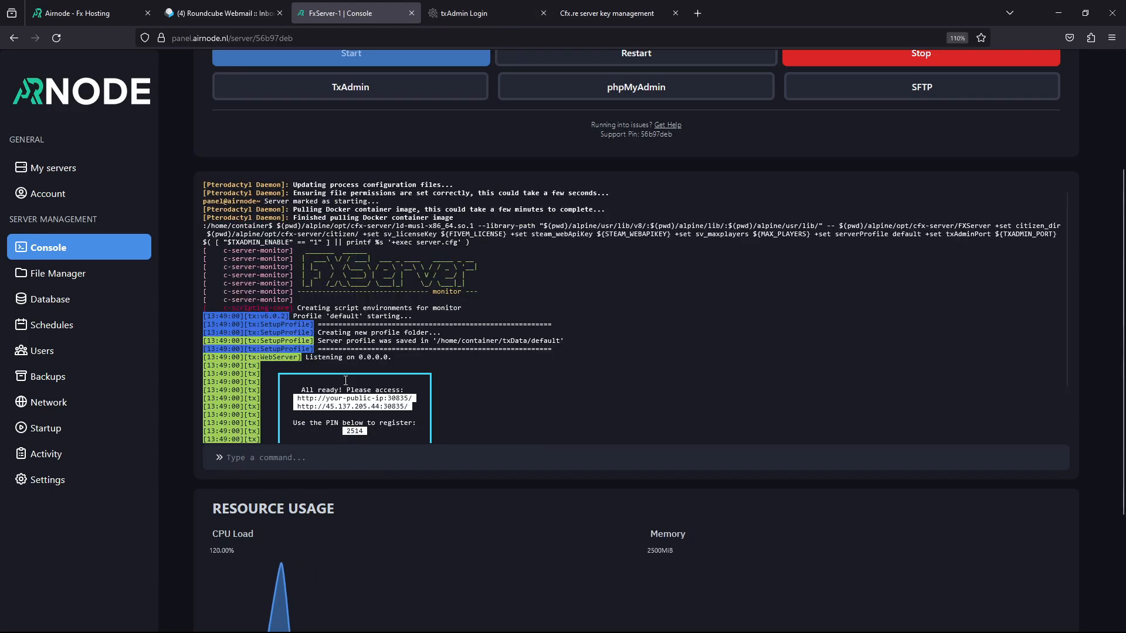
{"action": "left_click", "coordinate": [558, 7]}
{"action": "left_click", "coordinate": [516, 13]}
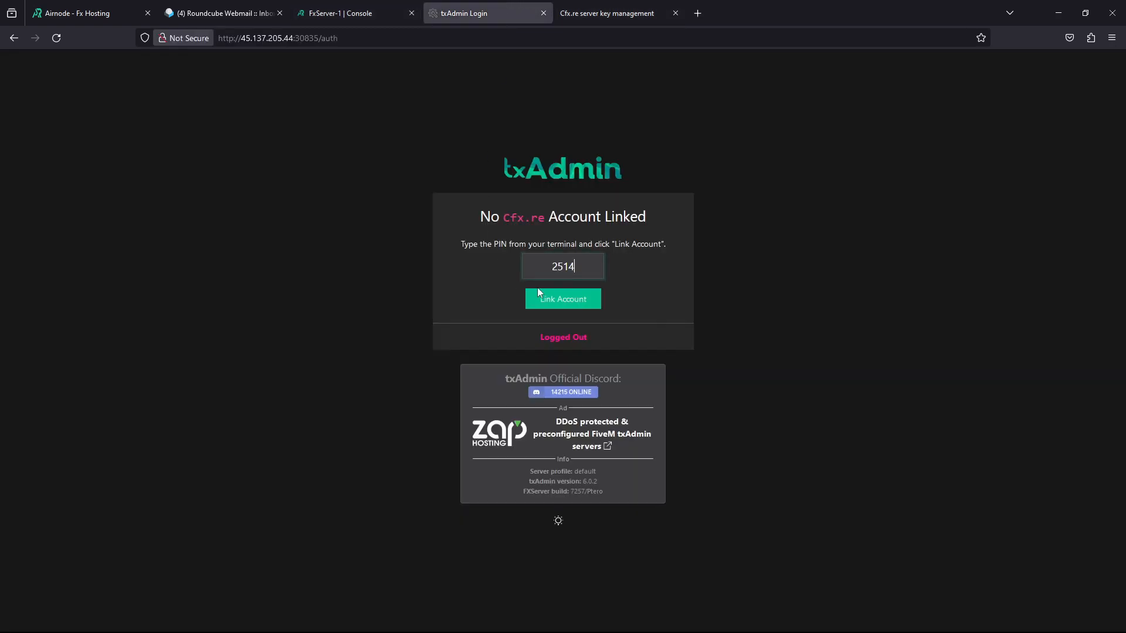
{"action": "left_click", "coordinate": [552, 299]}
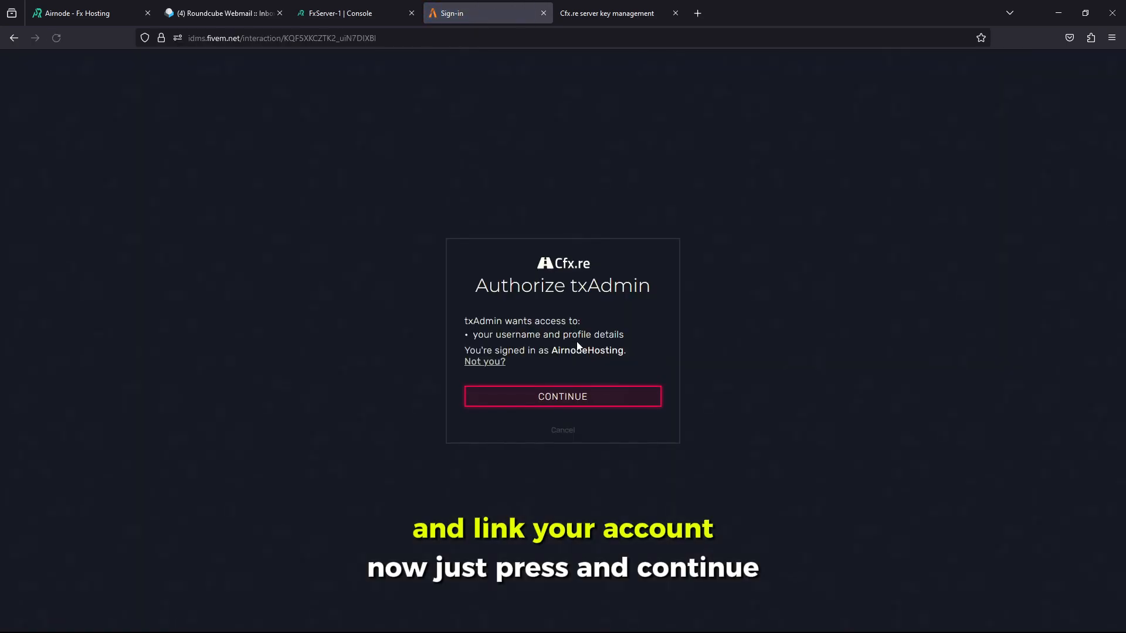
Authorize txAdmin, accept the ToS, set and confirm a backup password, and create the master account
{"action": "left_click", "coordinate": [532, 402]}
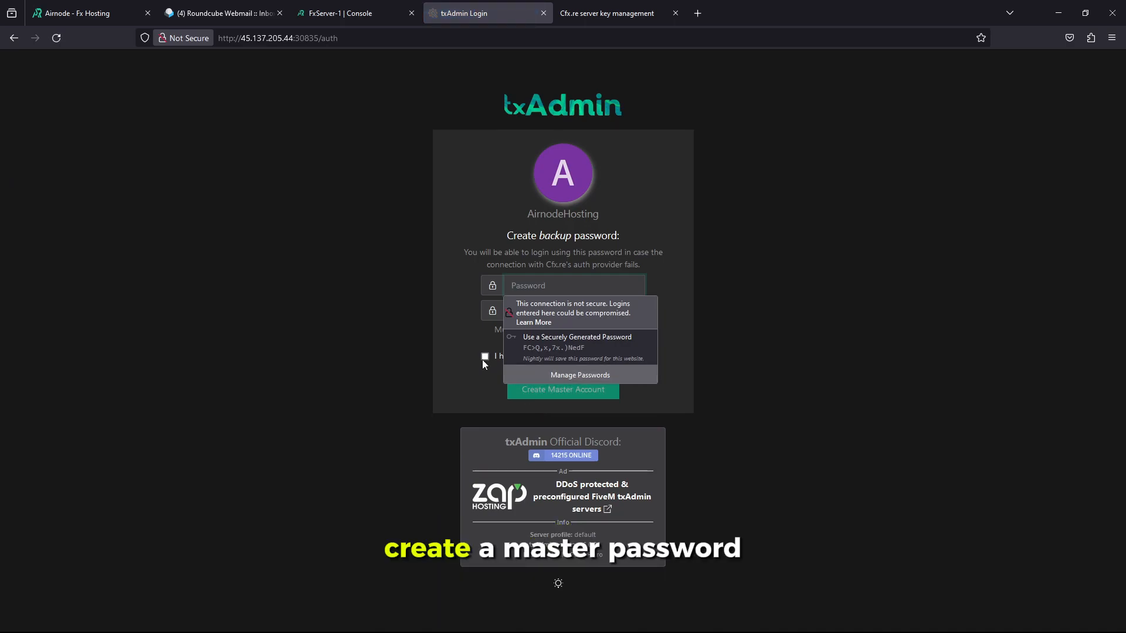
{"action": "left_click", "coordinate": [483, 358]}
{"action": "left_click", "coordinate": [520, 285]}
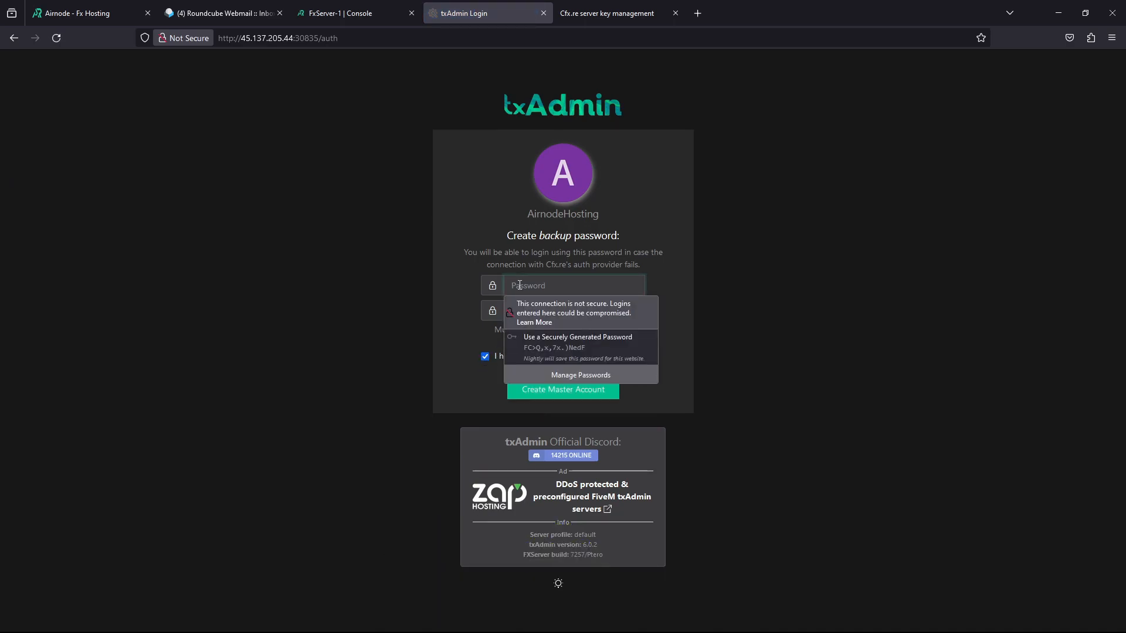
{"action": "type", "text": "••••••••••••••"}
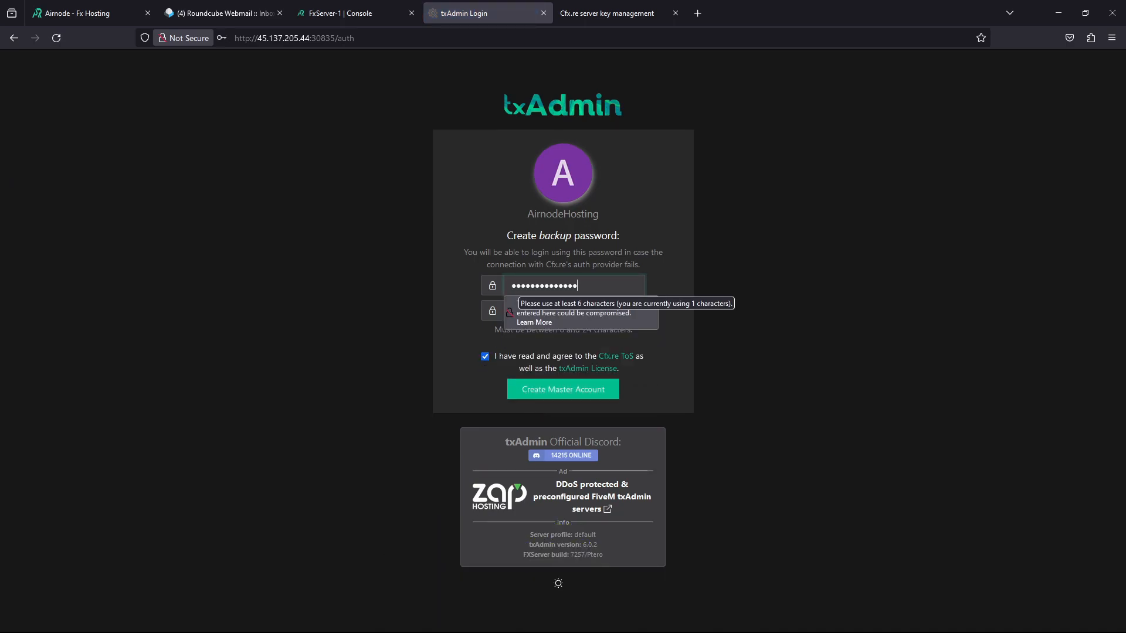
{"action": "type", "text": "•"}
{"action": "key", "text": "Tab"}
{"action": "type", "text": "••••••••••••"}
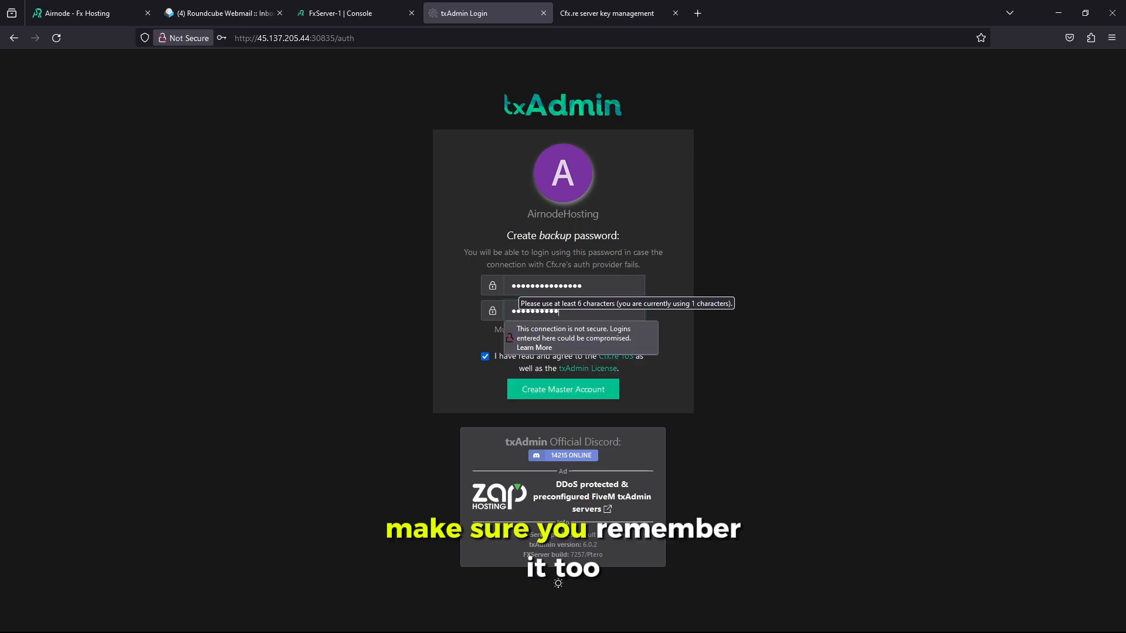
{"action": "left_click", "coordinate": [530, 391]}
Decline saving the browser password and name the server profile Airnode
{"action": "left_click", "coordinate": [385, 185]}
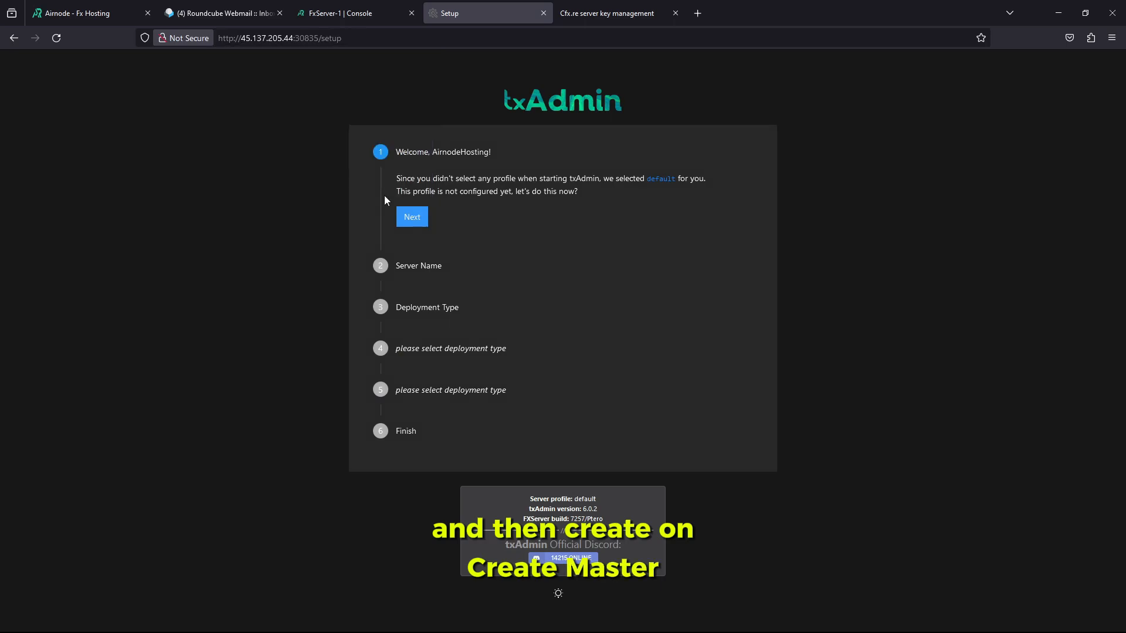
{"action": "left_click", "coordinate": [412, 217]}
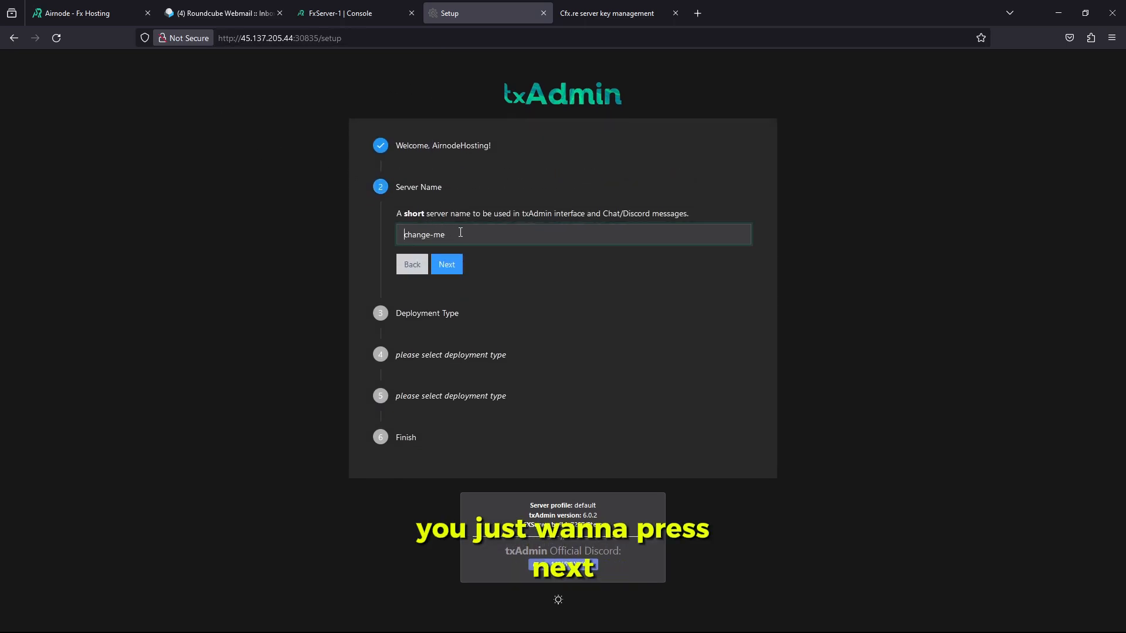
{"action": "left_click_drag", "start_coordinate": [457, 232], "coordinate": [378, 232]}
{"action": "type", "text": "Air"}
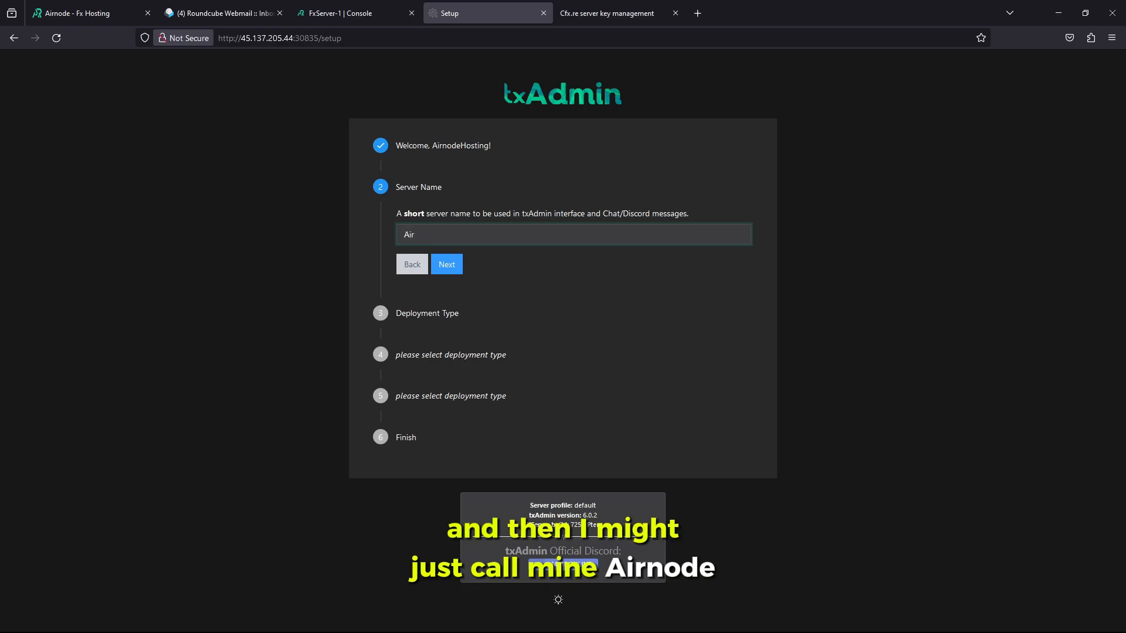
{"action": "type", "text": "node"}
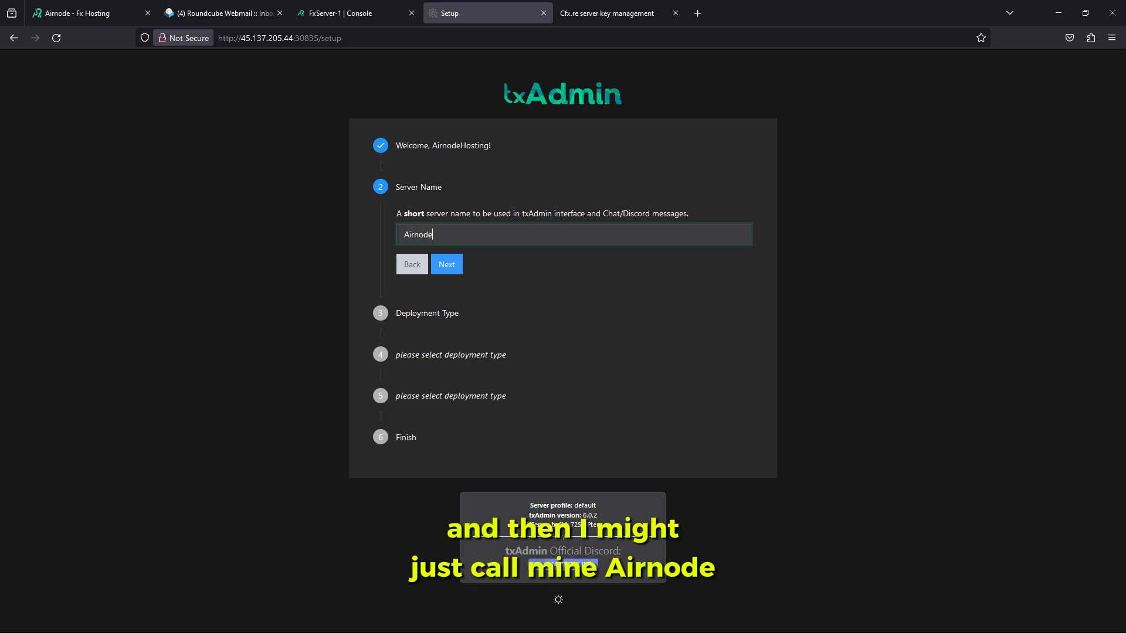
{"action": "left_click", "coordinate": [452, 266]}
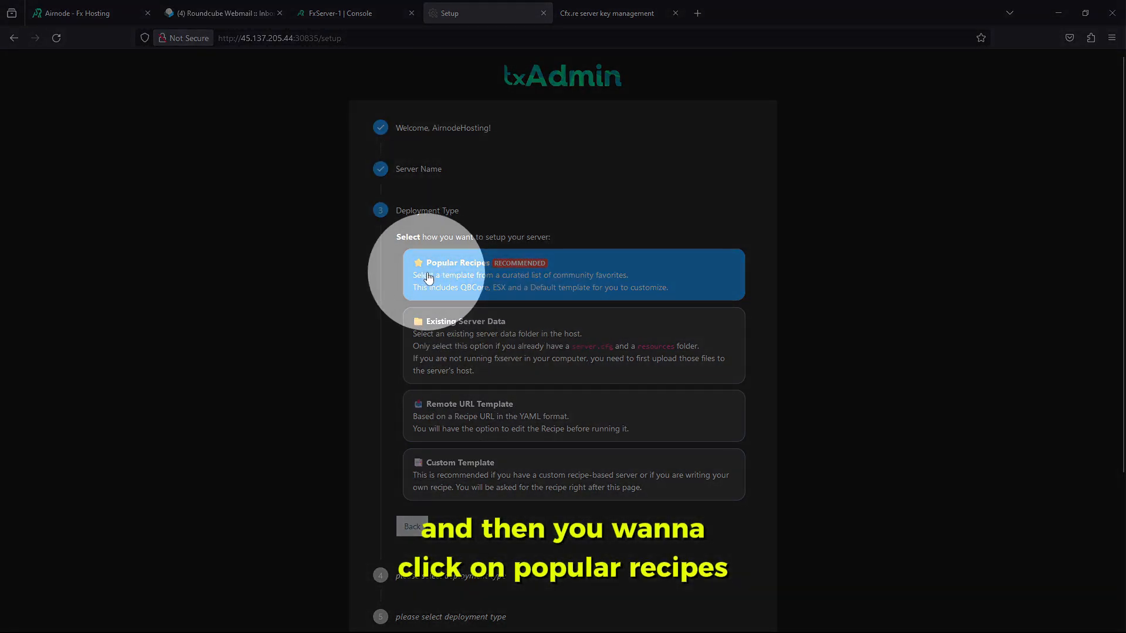
Pick the QBCore Framework popular recipe and change the data location to /home/container/Airnode
{"action": "left_click", "coordinate": [427, 275]}
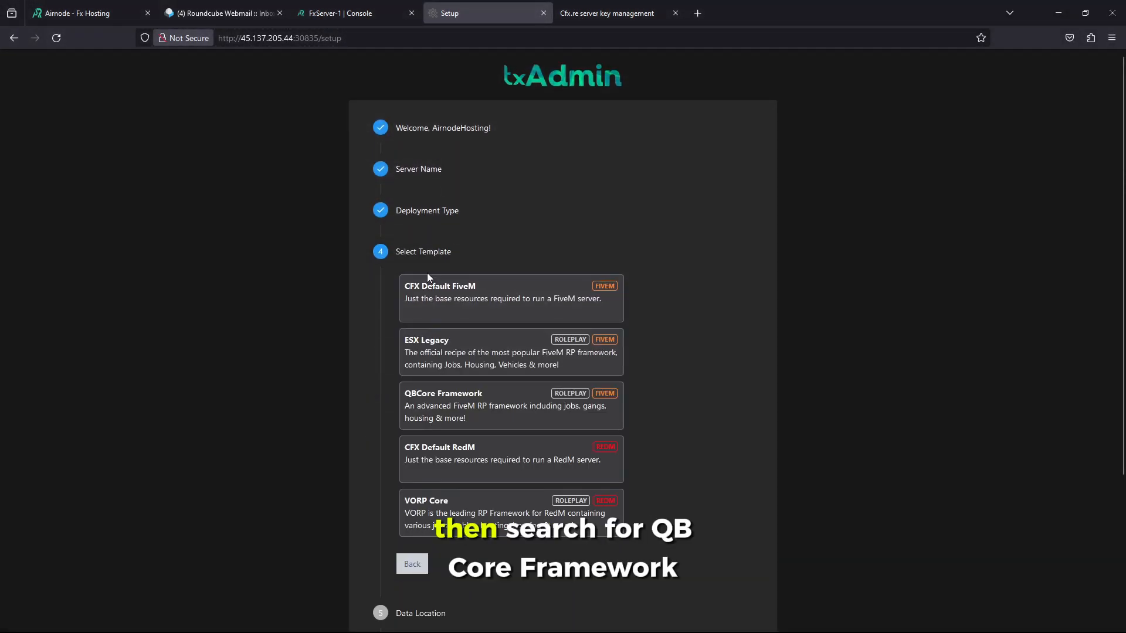
{"action": "scroll", "coordinate": [409, 356], "scroll_direction": "down", "scroll_amount": 1}
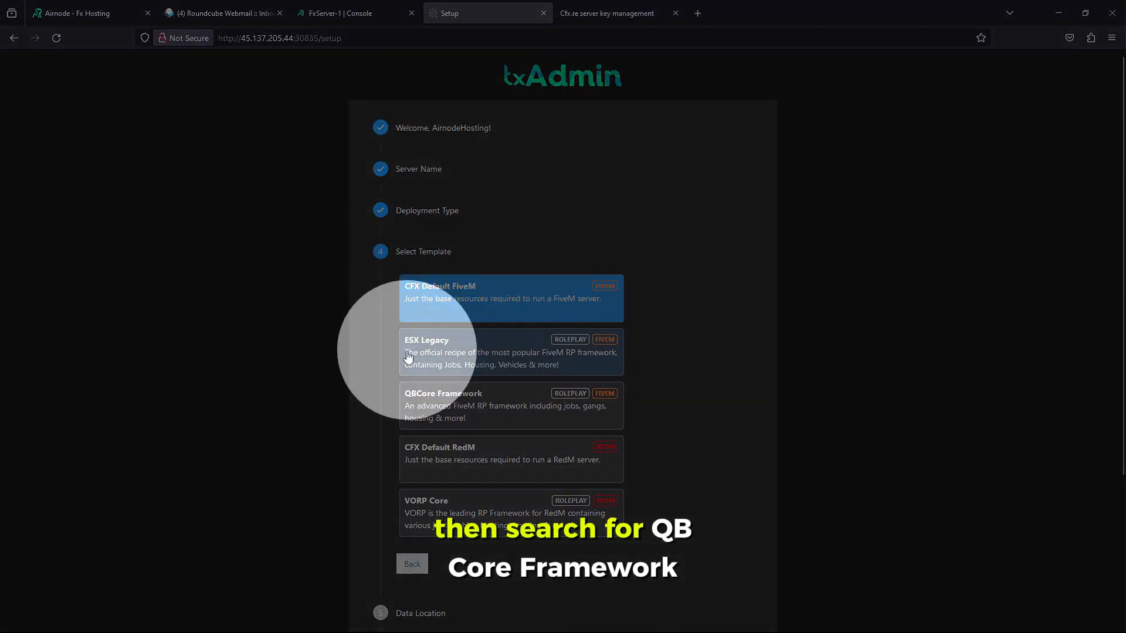
{"action": "left_click", "coordinate": [457, 407]}
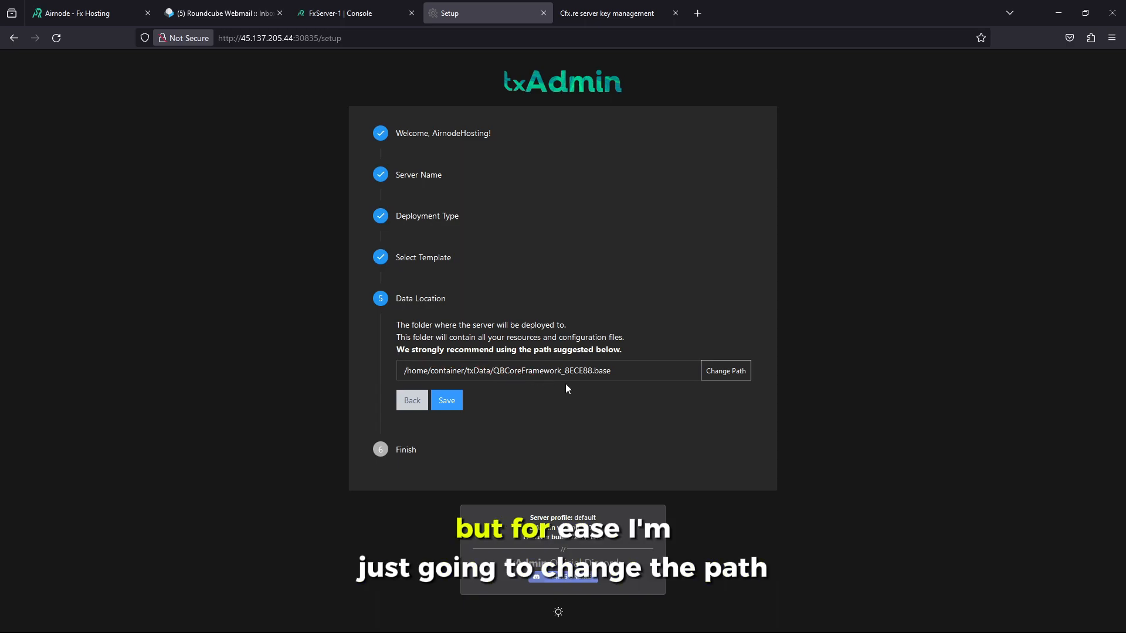
{"action": "left_click_drag", "start_coordinate": [687, 375], "coordinate": [468, 373]}
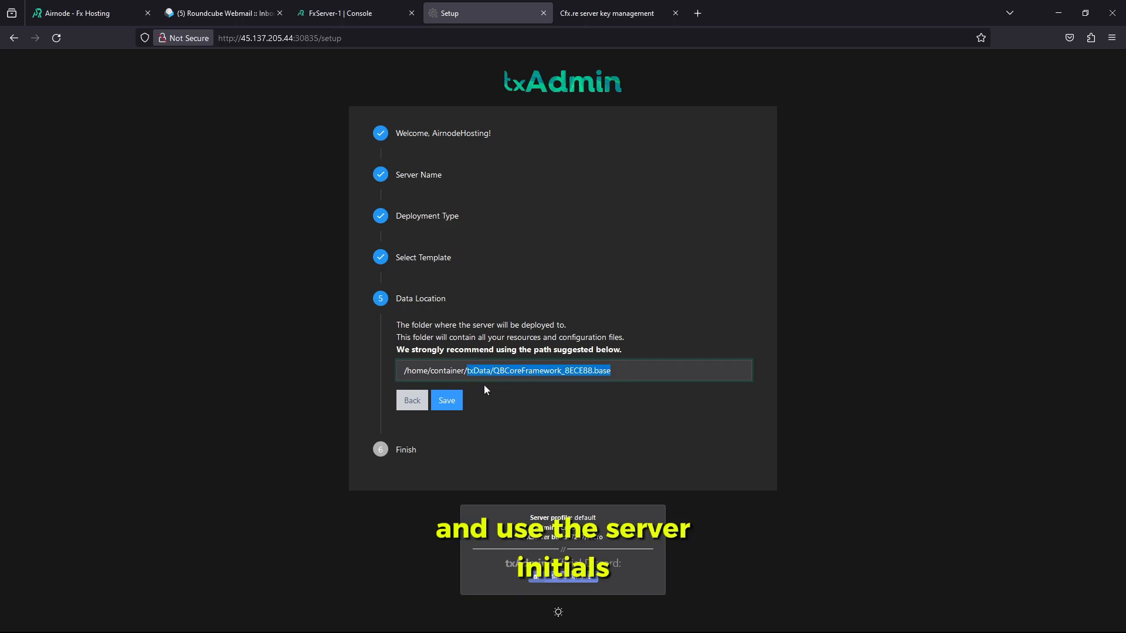
{"action": "key", "text": "BackSpace"}
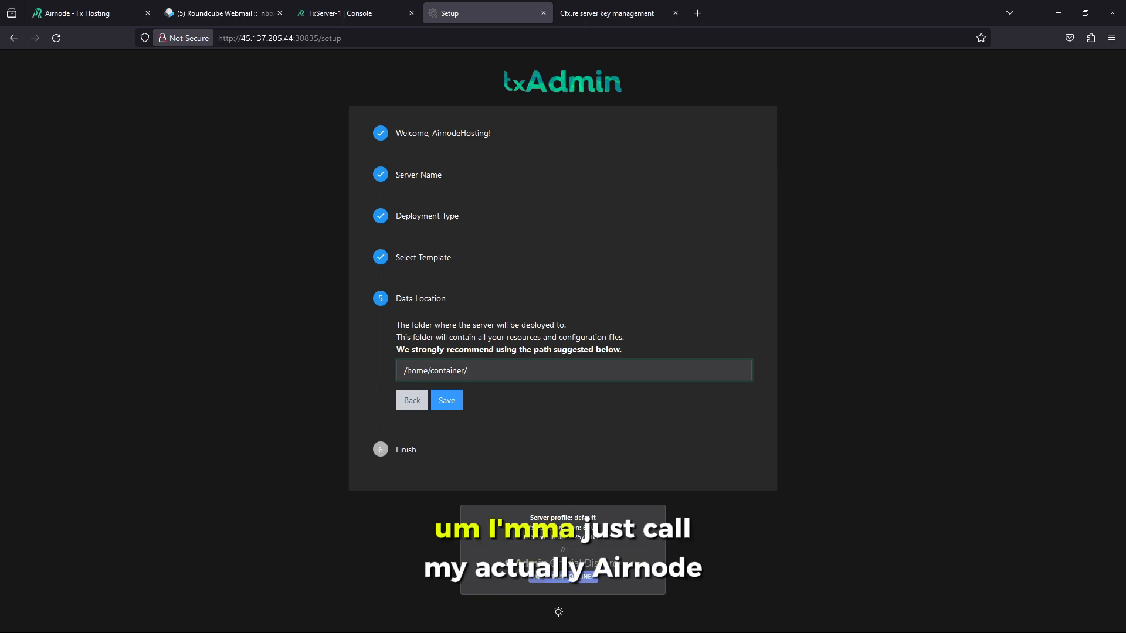
{"action": "type", "text": "Airnode"}
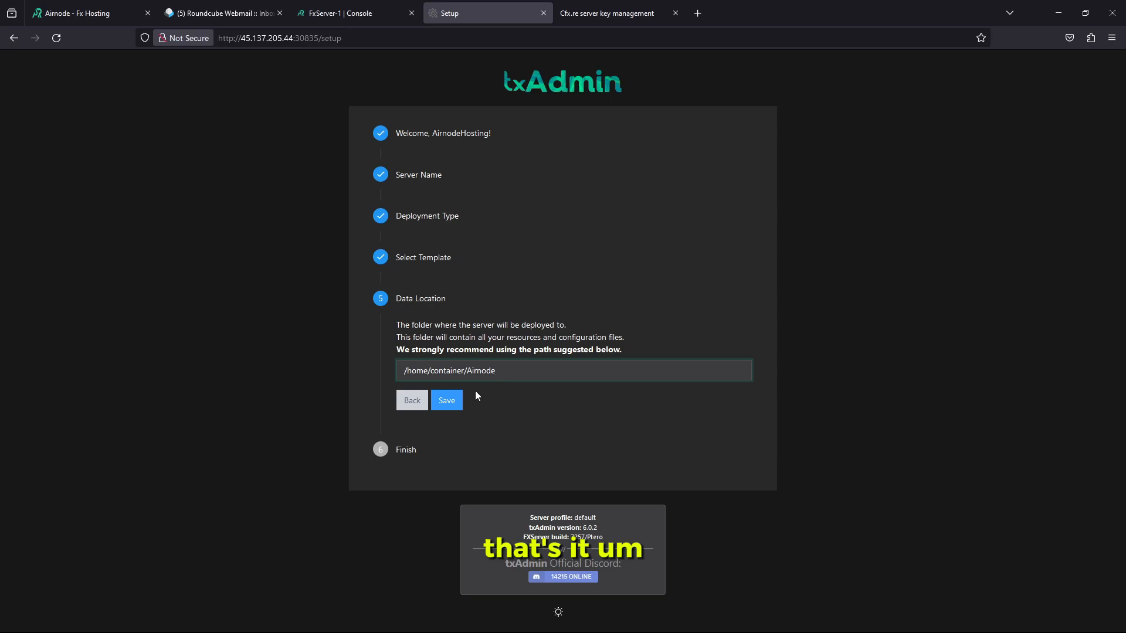
Save the data location, open the Recipe Deployer, and accept the QBCore recipe review
{"action": "left_click", "coordinate": [447, 401]}
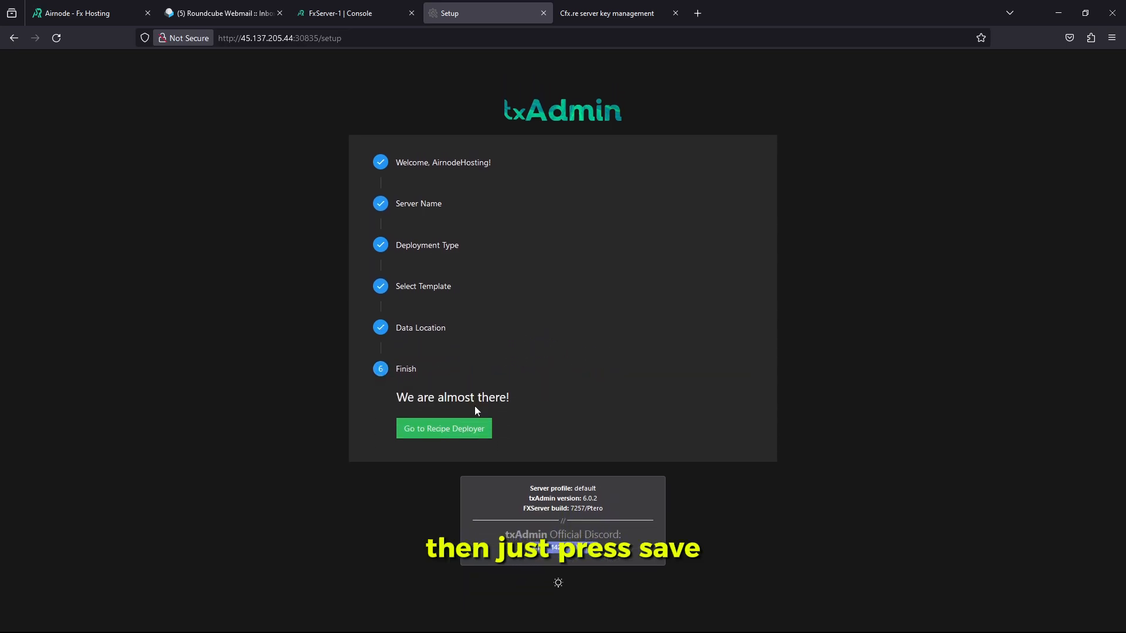
{"action": "left_click", "coordinate": [484, 430]}
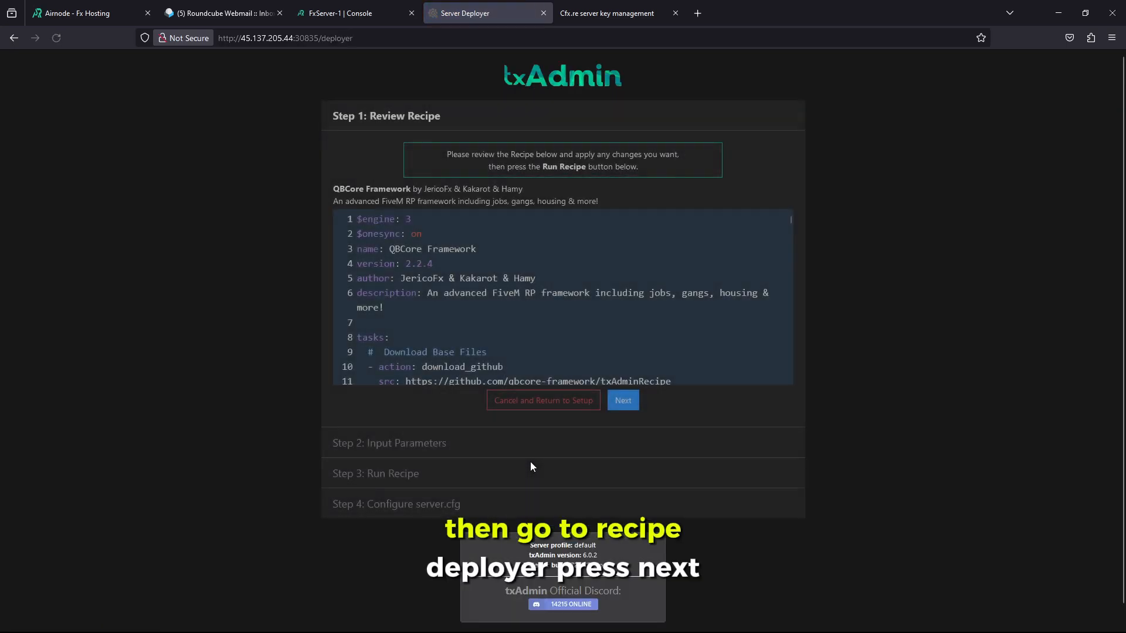
{"action": "scroll", "coordinate": [589, 283], "scroll_direction": "down", "scroll_amount": 20}
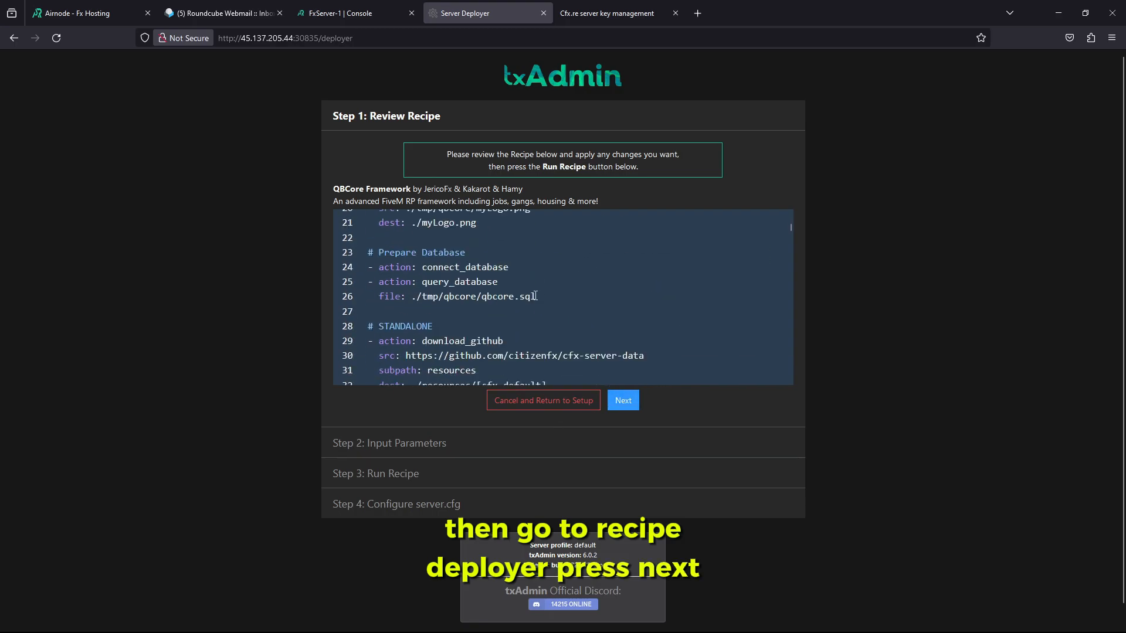
{"action": "scroll", "coordinate": [589, 283], "scroll_direction": "down", "scroll_amount": 5}
{"action": "left_click", "coordinate": [624, 400]}
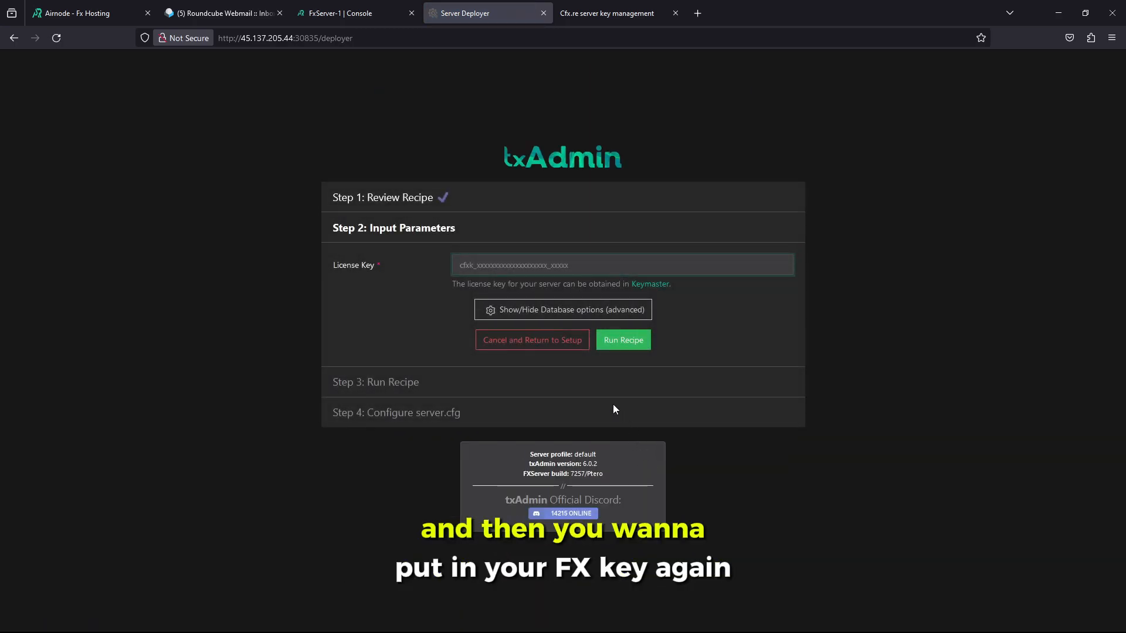
{"action": "left_click", "coordinate": [351, 12]}
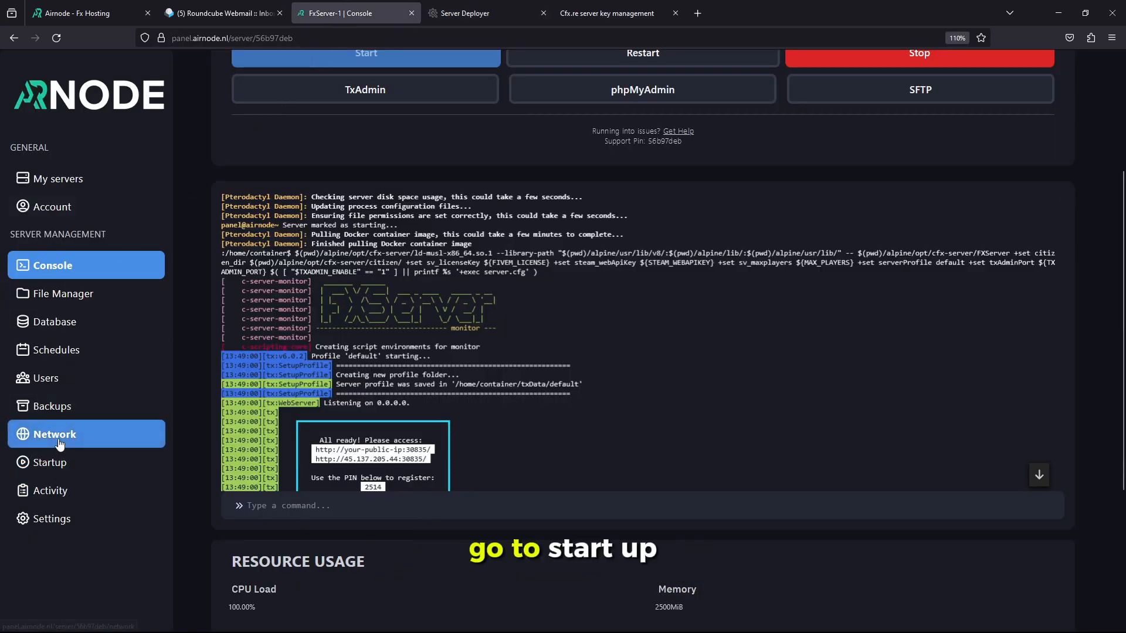
Paste the Keymaster key over the FiveM License startup value and into txAdmin's License Key field
{"action": "left_click", "coordinate": [55, 469]}
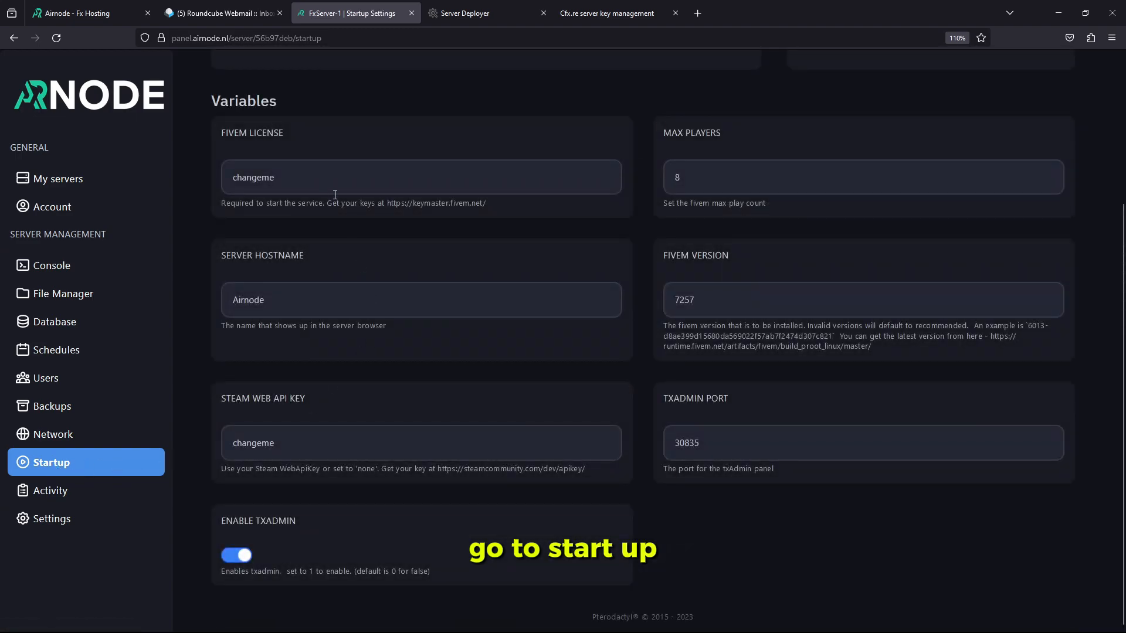
{"action": "scroll", "coordinate": [328, 223], "scroll_direction": "up", "scroll_amount": 5}
{"action": "scroll", "coordinate": [320, 294], "scroll_direction": "down", "scroll_amount": 2}
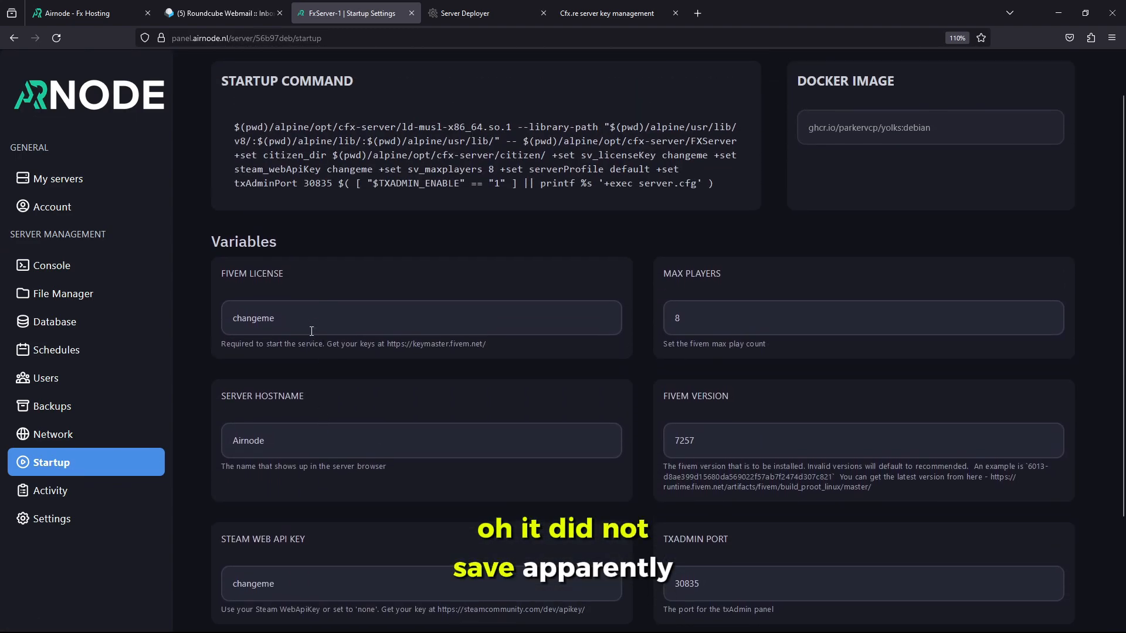
{"action": "left_click_drag", "start_coordinate": [311, 331], "coordinate": [191, 315]}
{"action": "left_click", "coordinate": [607, 13]}
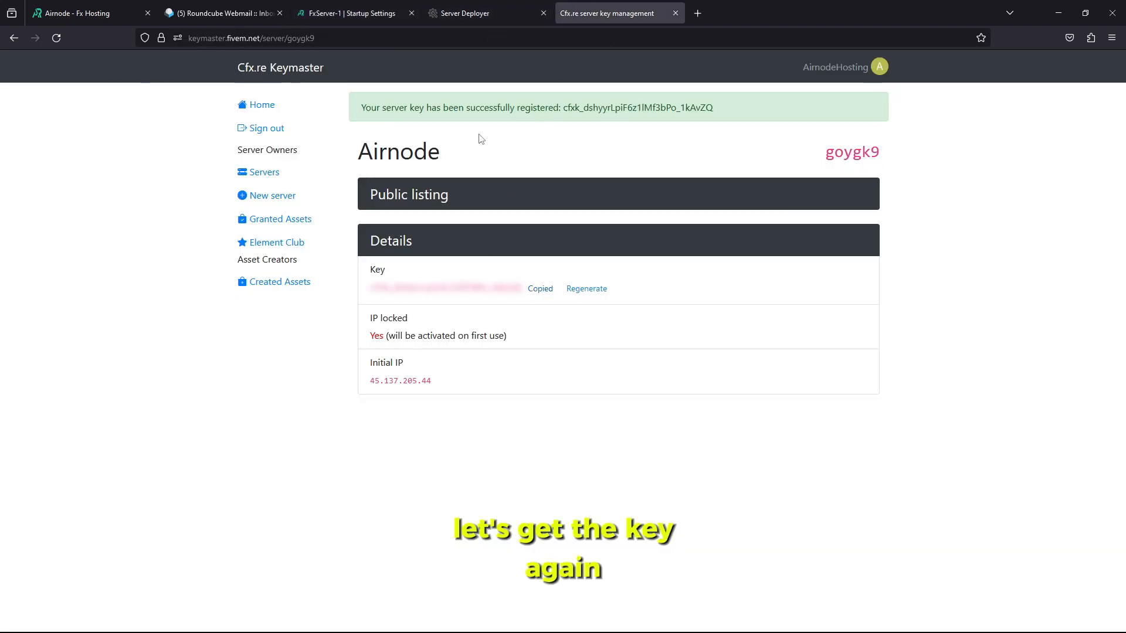
{"action": "left_click", "coordinate": [350, 15]}
{"action": "key", "text": "ctrl+v"}
{"action": "left_click_drag", "start_coordinate": [378, 332], "coordinate": [172, 319]}
{"action": "key", "text": "ctrl+c"}
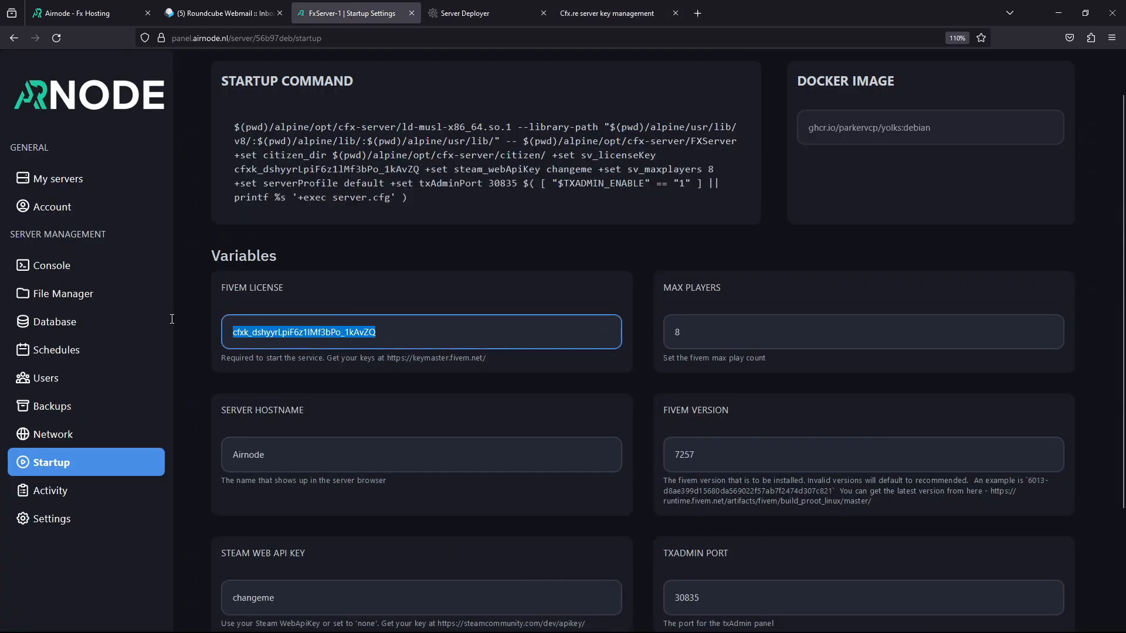
{"action": "key", "text": "ctrl+Tab"}
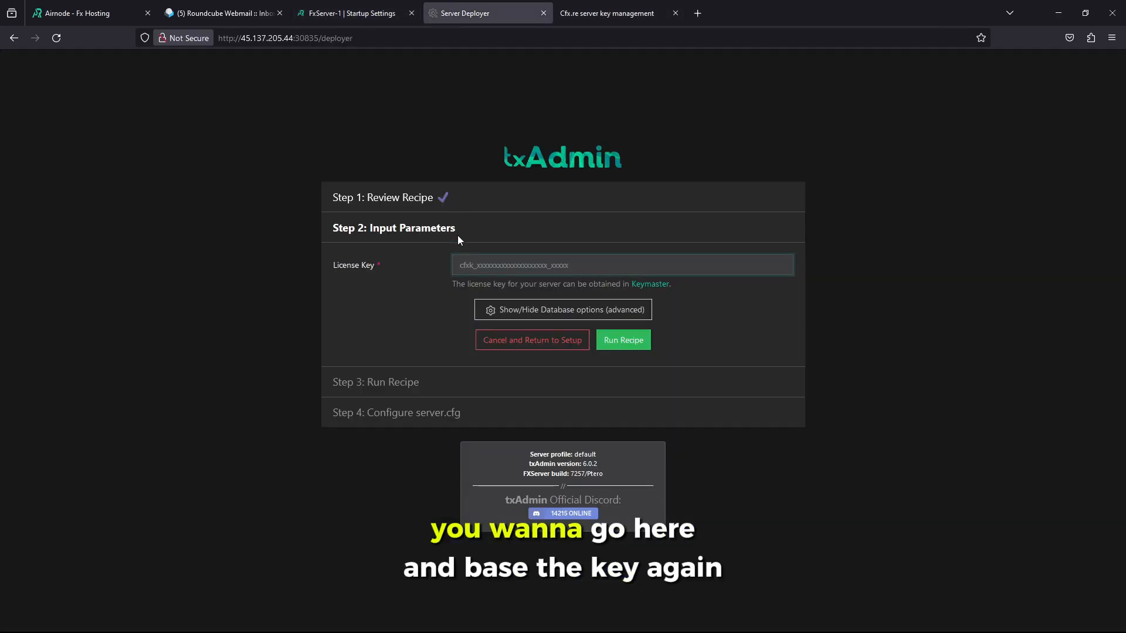
{"action": "key", "text": "ctrl+v"}
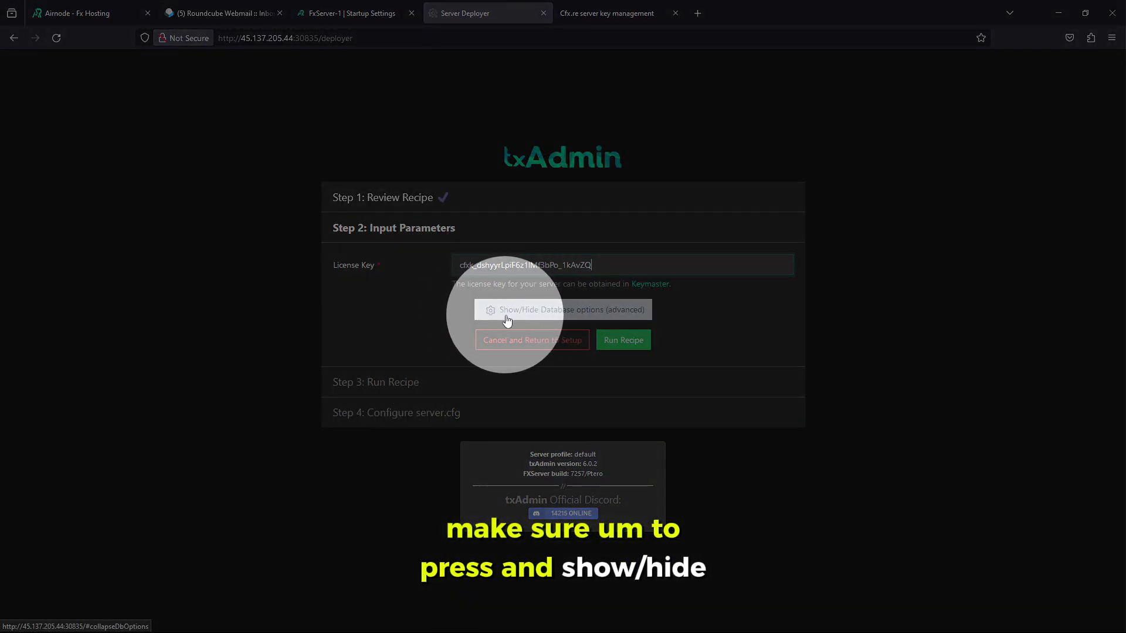
Reveal txAdmin's advanced database options and open the Airnode database's connection details
{"action": "left_click", "coordinate": [544, 320]}
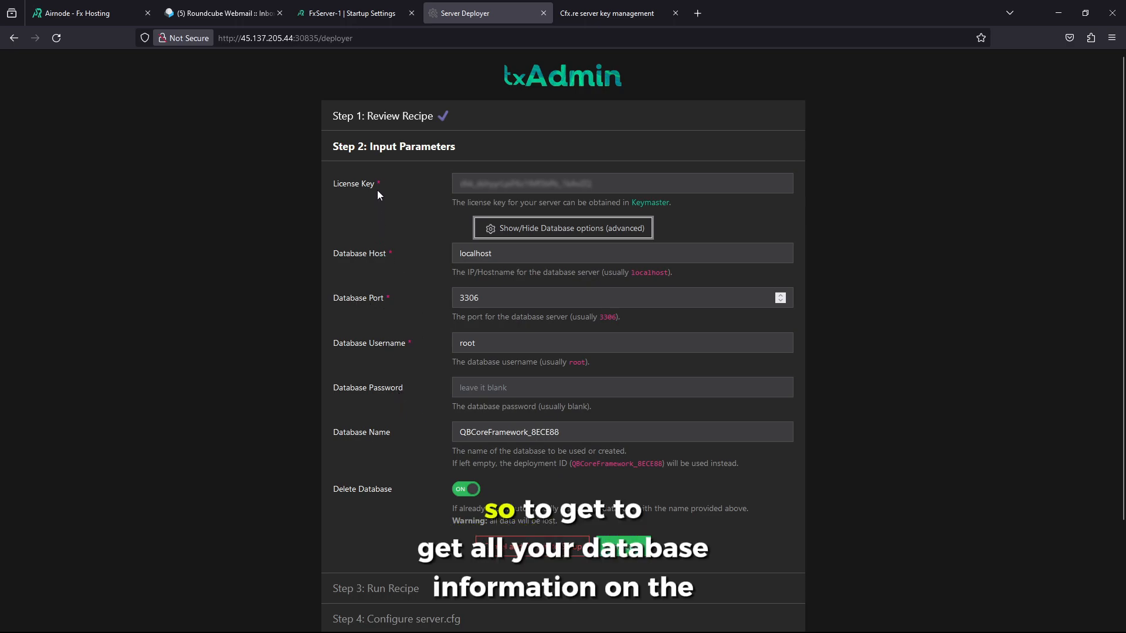
{"action": "left_click", "coordinate": [340, 12]}
{"action": "left_click", "coordinate": [444, 5]}
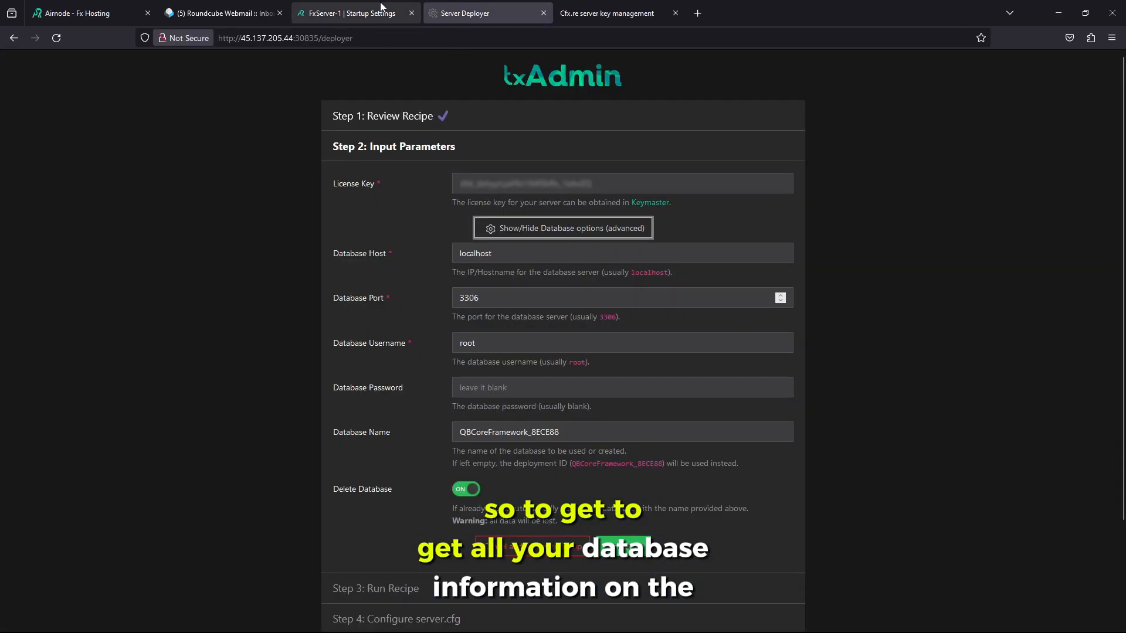
{"action": "left_click", "coordinate": [373, 5]}
{"action": "left_click", "coordinate": [87, 330]}
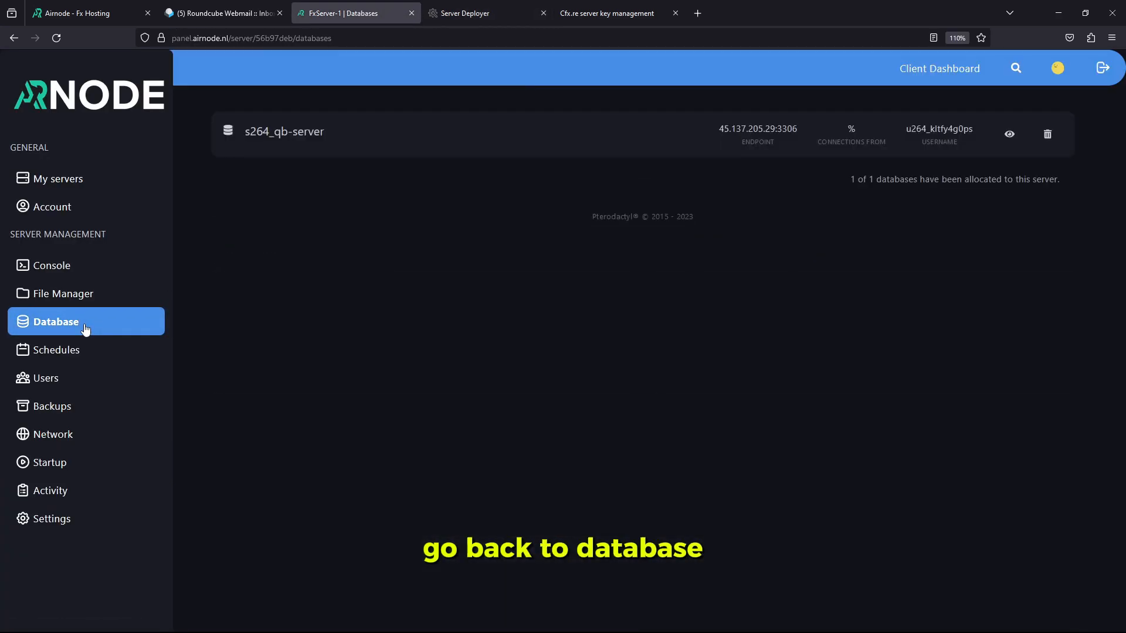
{"action": "left_click", "coordinate": [482, 12]}
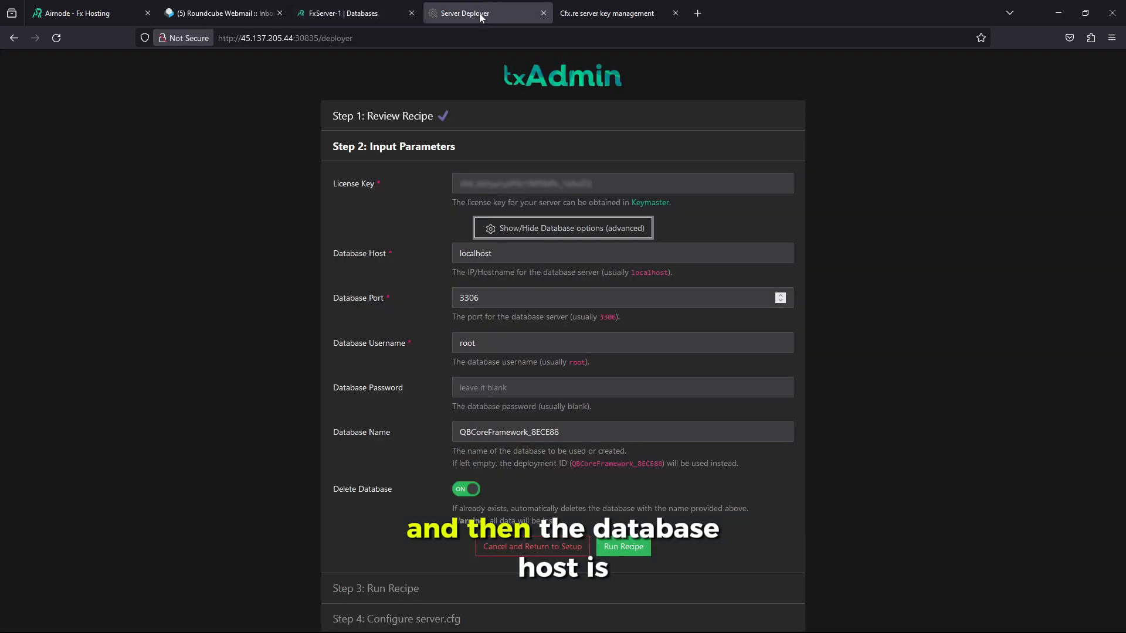
{"action": "left_click", "coordinate": [351, 6]}
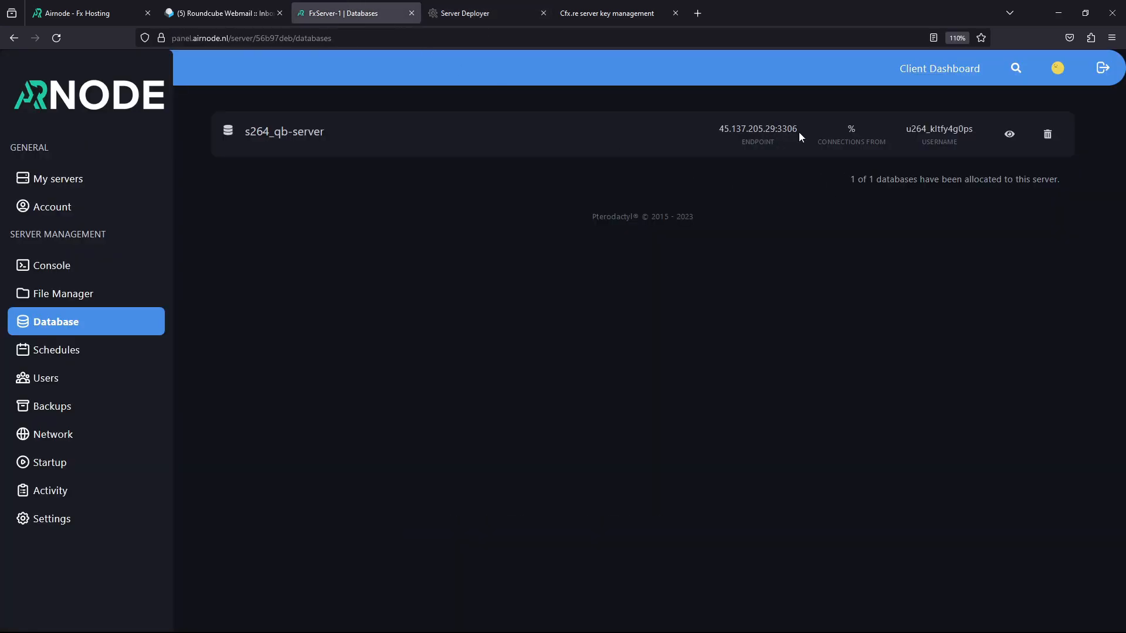
{"action": "left_click", "coordinate": [1009, 135]}
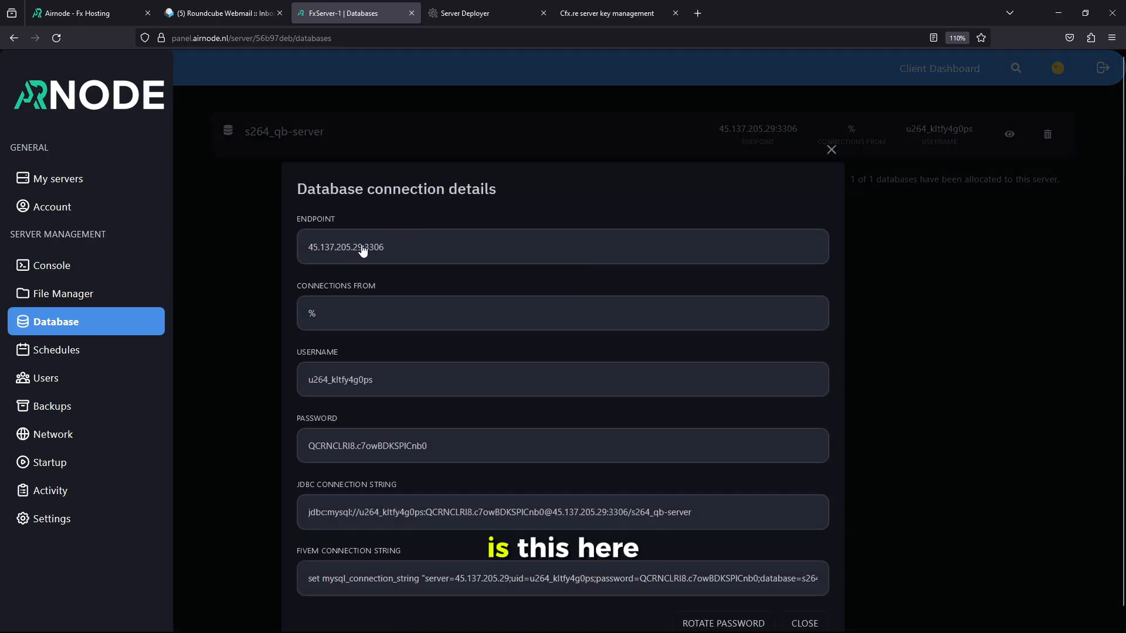
Set the txAdmin database host to the Airnode endpoint address without its port
{"action": "left_click", "coordinate": [315, 253]}
{"action": "left_click", "coordinate": [495, 7]}
{"action": "left_click_drag", "start_coordinate": [496, 253], "coordinate": [411, 252]}
{"action": "type", "text": "45.137.205.29:3306"}
{"action": "left_click_drag", "start_coordinate": [550, 256], "coordinate": [513, 255]}
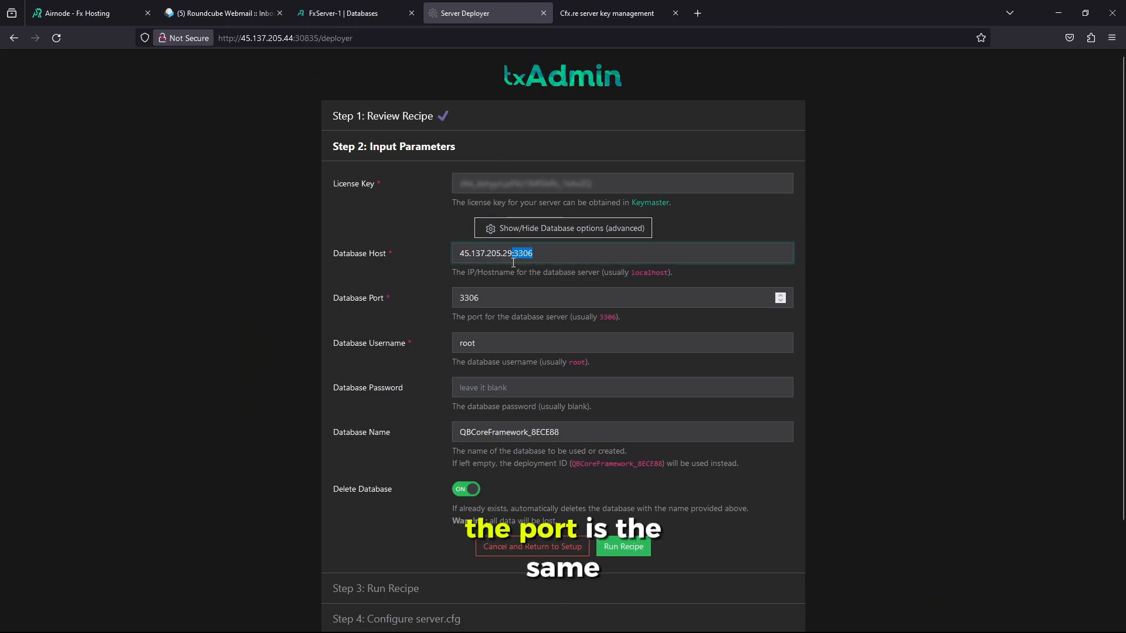
{"action": "key", "text": "BackSpace"}
{"action": "key", "text": "BackSpace"}
{"action": "key", "text": "Tab"}
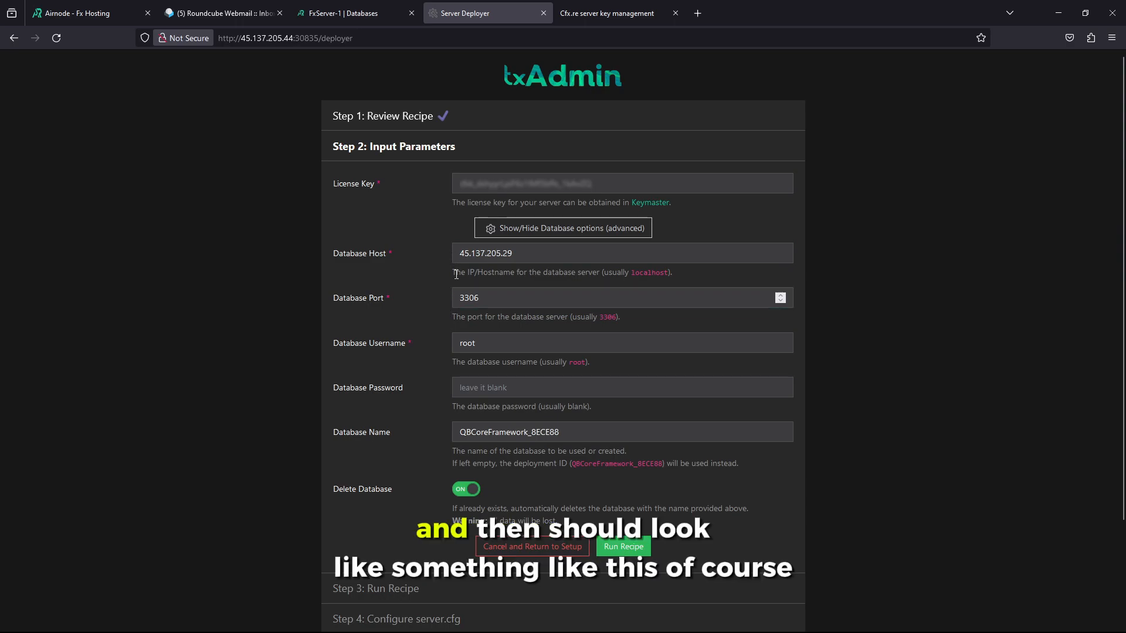
{"action": "left_click_drag", "start_coordinate": [515, 254], "coordinate": [427, 254]}
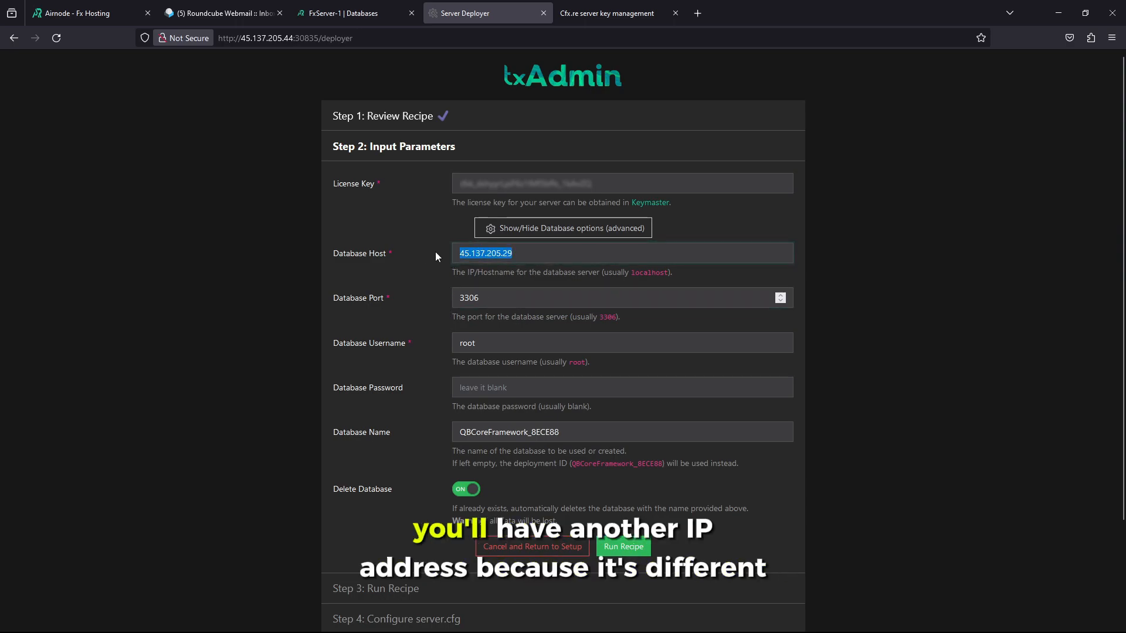
{"action": "left_click", "coordinate": [494, 251]}
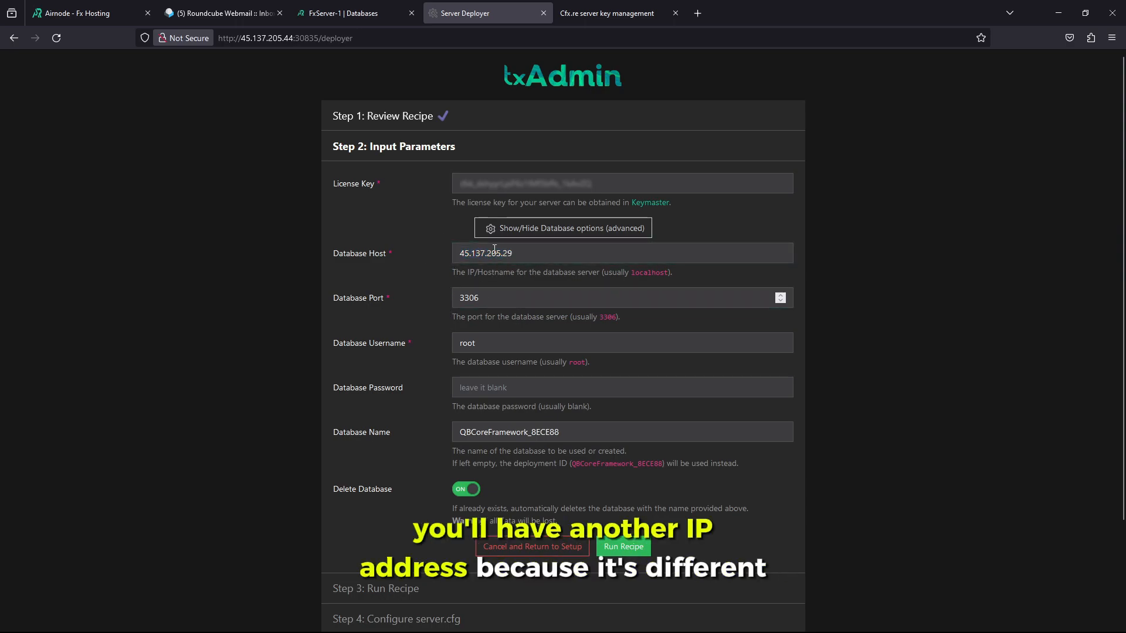
Replace the root username with the Airnode database username and paste the database password
{"action": "left_click", "coordinate": [378, 12]}
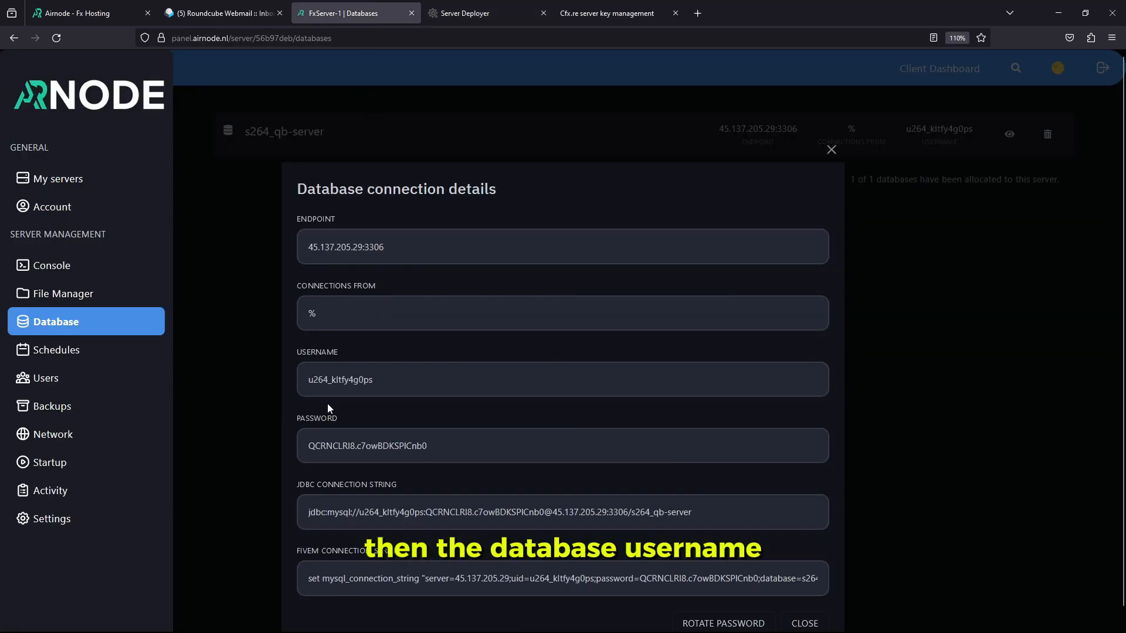
{"action": "left_click", "coordinate": [317, 388]}
{"action": "left_click", "coordinate": [487, 13]}
{"action": "left_click_drag", "start_coordinate": [480, 345], "coordinate": [410, 340]}
{"action": "key", "text": "ctrl+v"}
{"action": "key", "text": "ctrl+shift+Tab"}
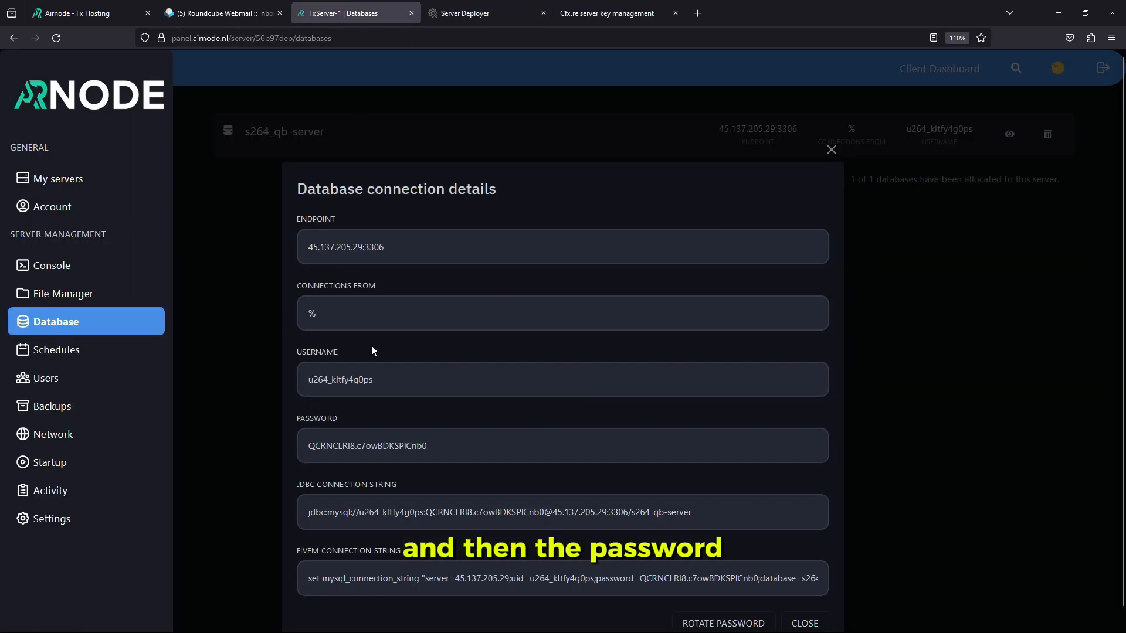
{"action": "left_click", "coordinate": [381, 453]}
{"action": "left_click", "coordinate": [477, 13]}
{"action": "left_click", "coordinate": [491, 394]}
{"action": "key", "text": "ctrl+v"}
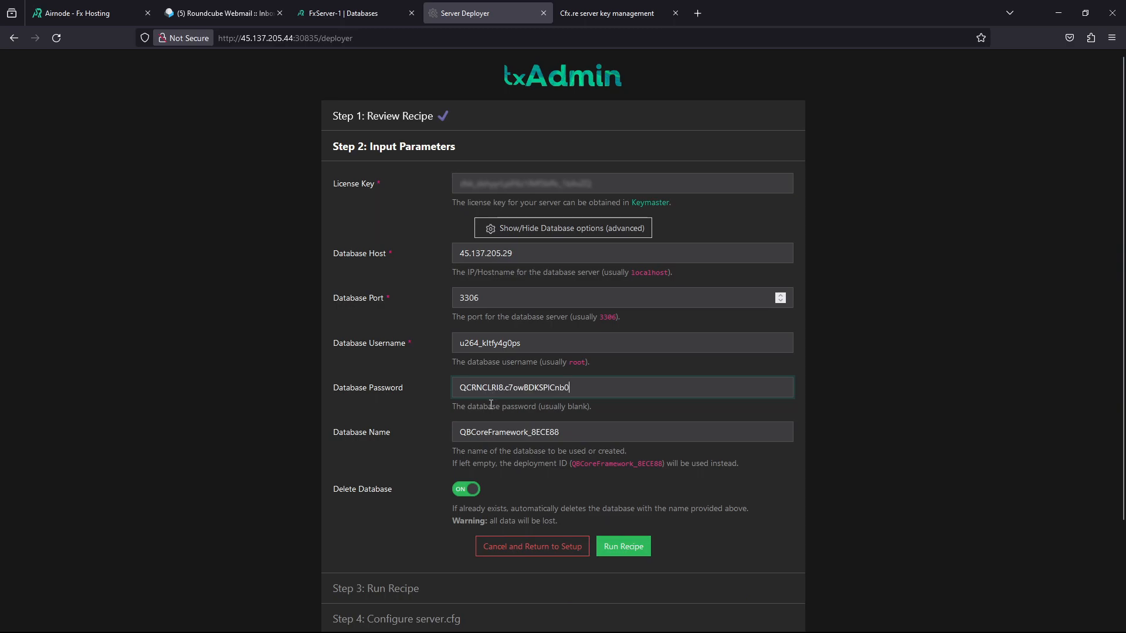
Enter the database name s264_qb-server and run the deployment recipe
{"action": "key", "text": "ctrl+shift+Tab"}
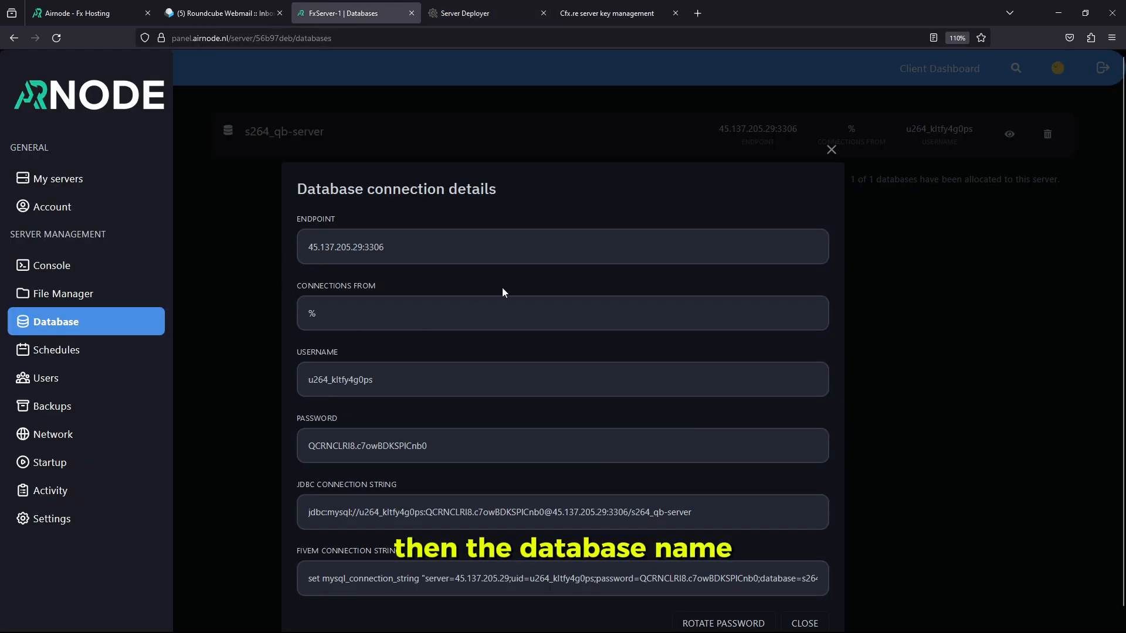
{"action": "left_click", "coordinate": [820, 132]}
{"action": "left_click_drag", "start_coordinate": [344, 138], "coordinate": [246, 136]}
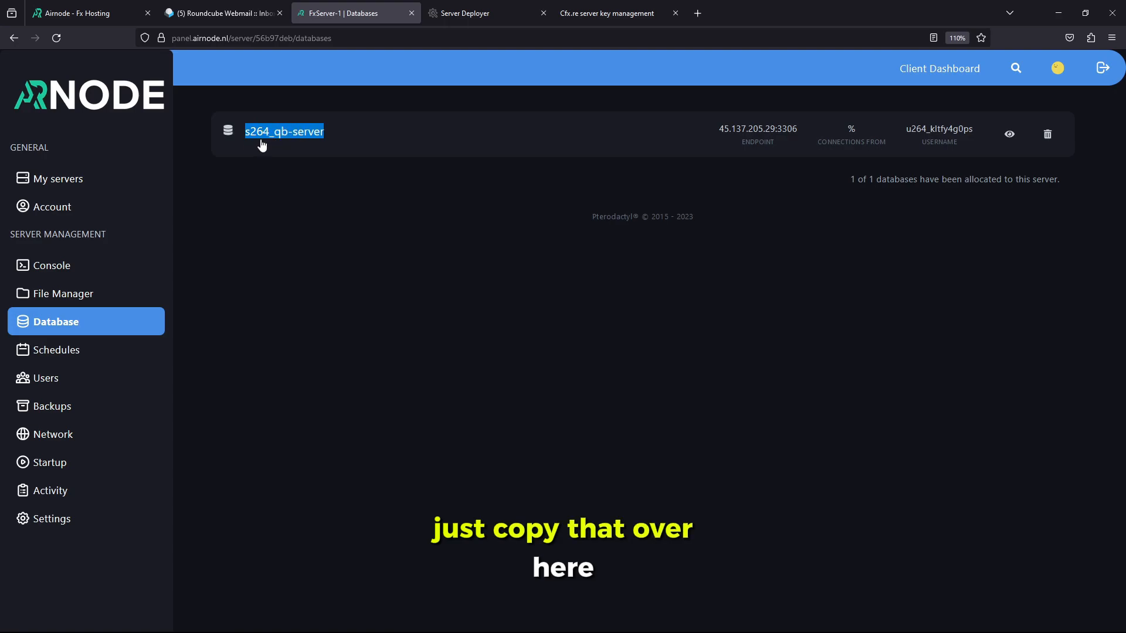
{"action": "left_click", "coordinate": [487, 12]}
{"action": "triple_click", "coordinate": [503, 432]}
{"action": "key", "text": "ctrl+v"}
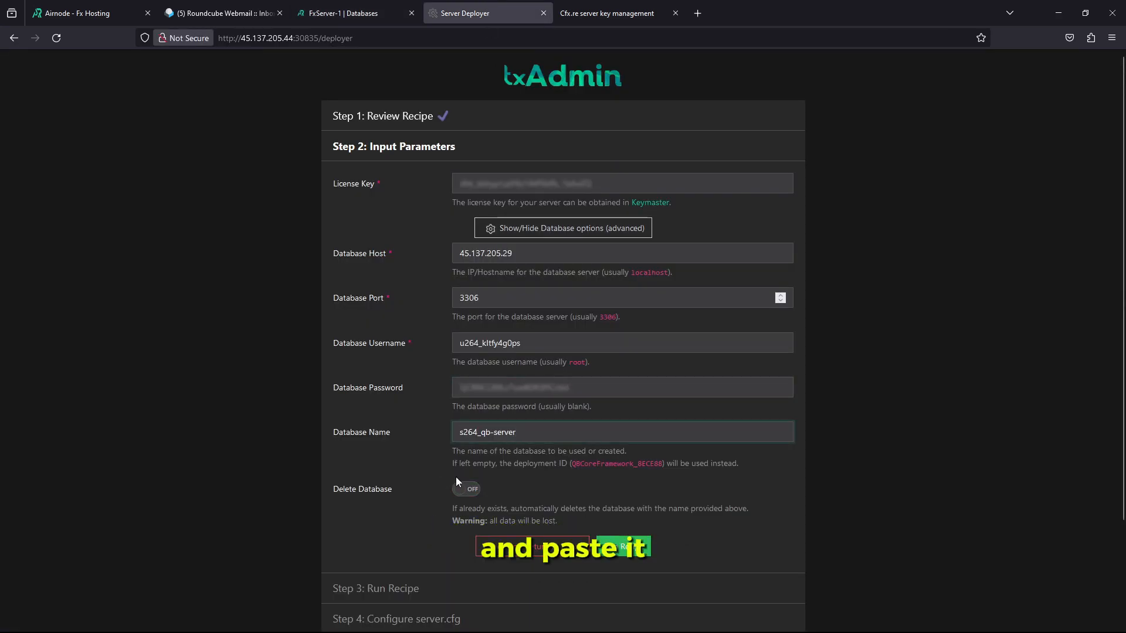
{"action": "scroll", "coordinate": [456, 477], "scroll_direction": "down", "scroll_amount": 2}
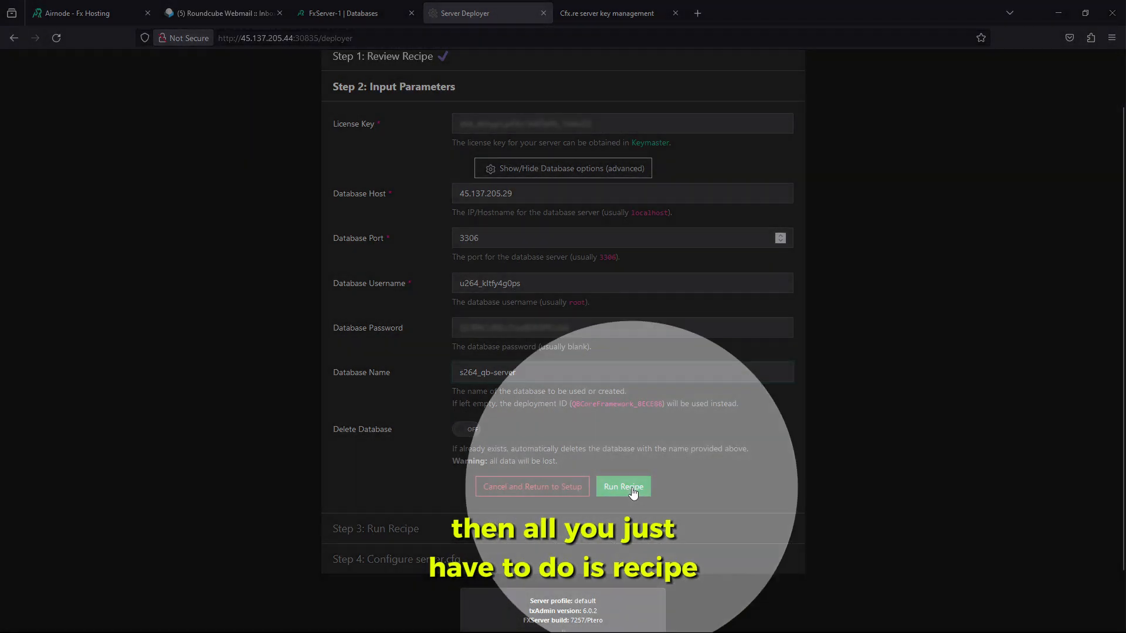
{"action": "left_click", "coordinate": [644, 492]}
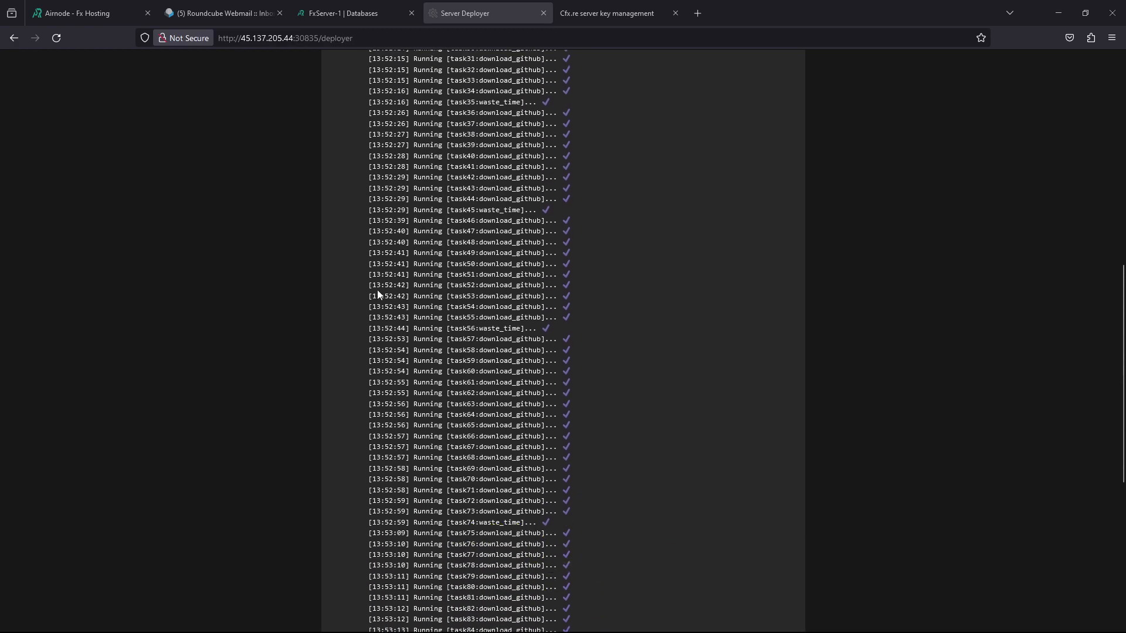
Continue to Configure server.cfg and review the config showing sv_maxclients 48 and port 30120
{"action": "left_click", "coordinate": [574, 440]}
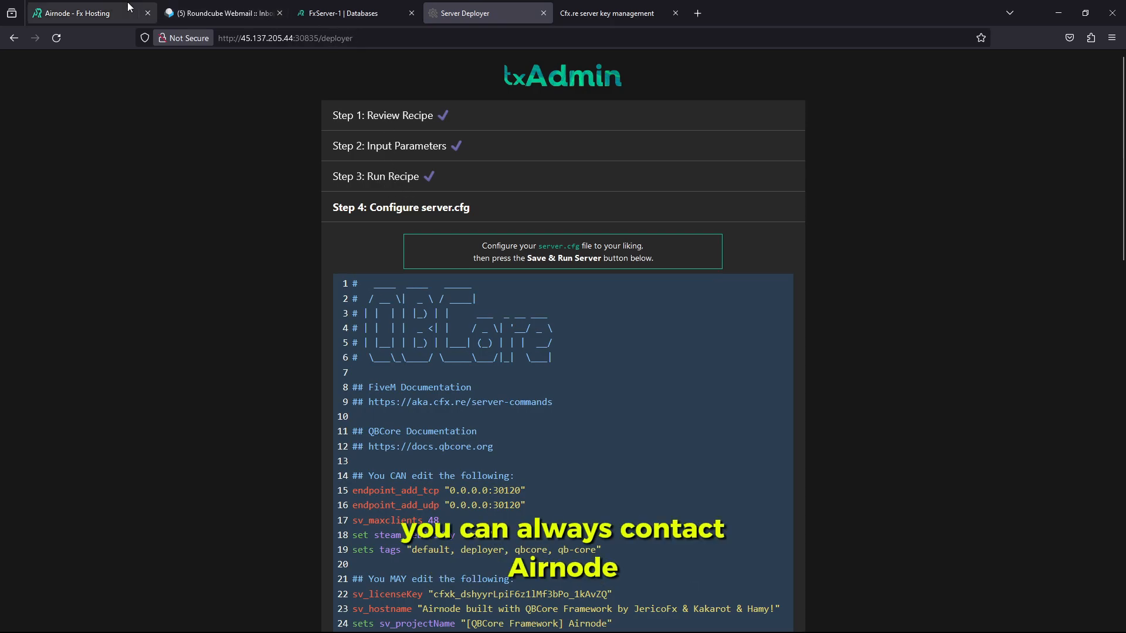
{"action": "left_click", "coordinate": [79, 13]}
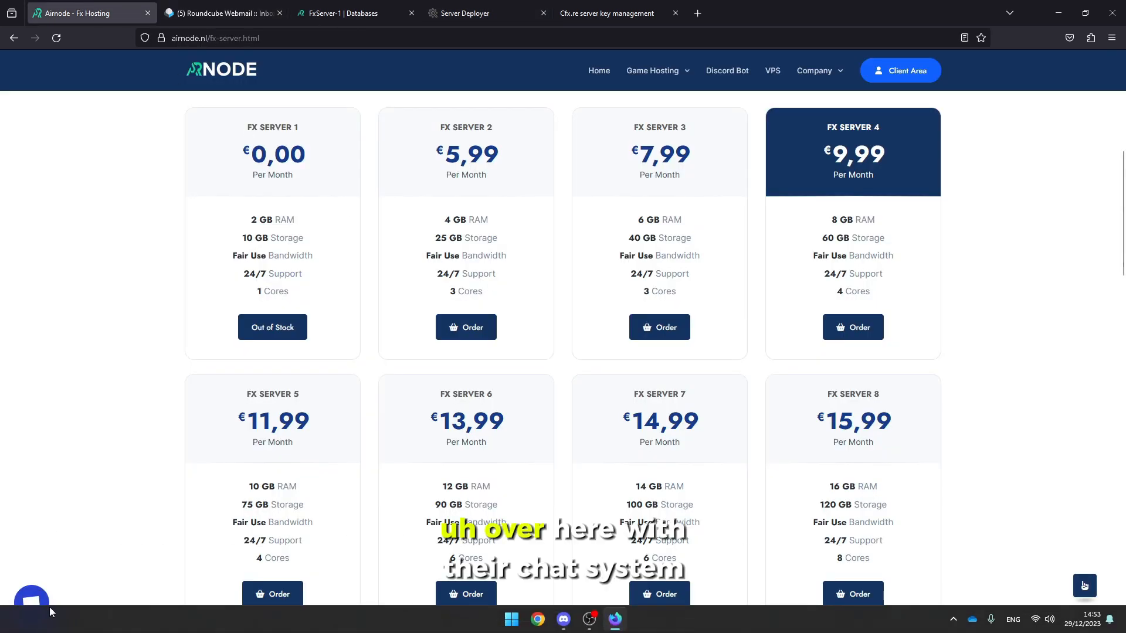
{"action": "left_click", "coordinate": [490, 13]}
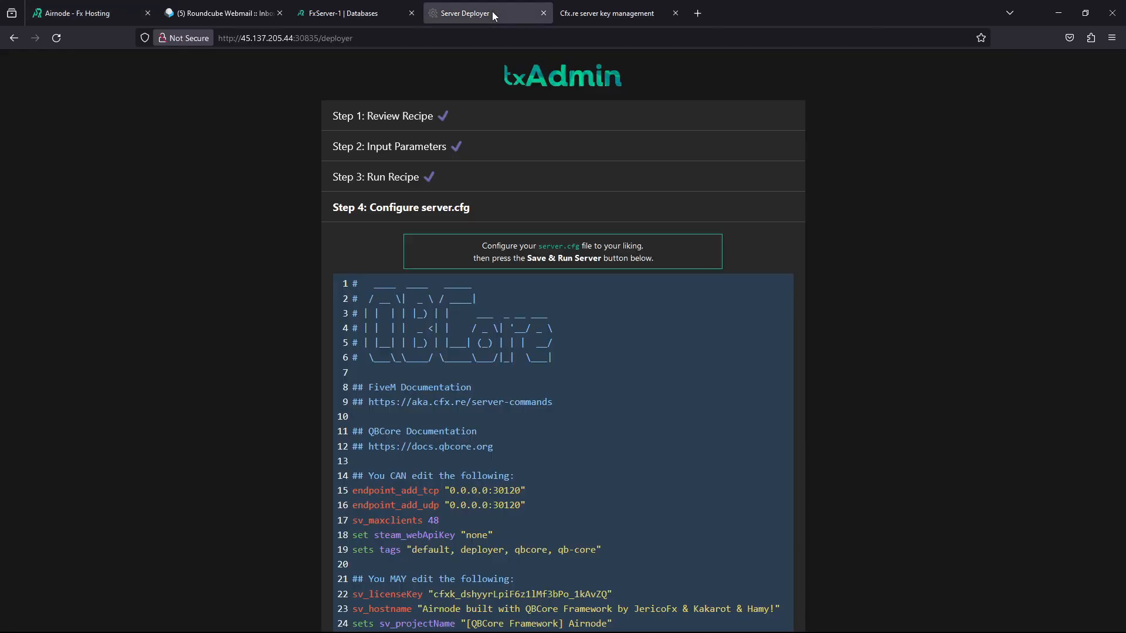
{"action": "scroll", "coordinate": [463, 438], "scroll_direction": "down", "scroll_amount": 2}
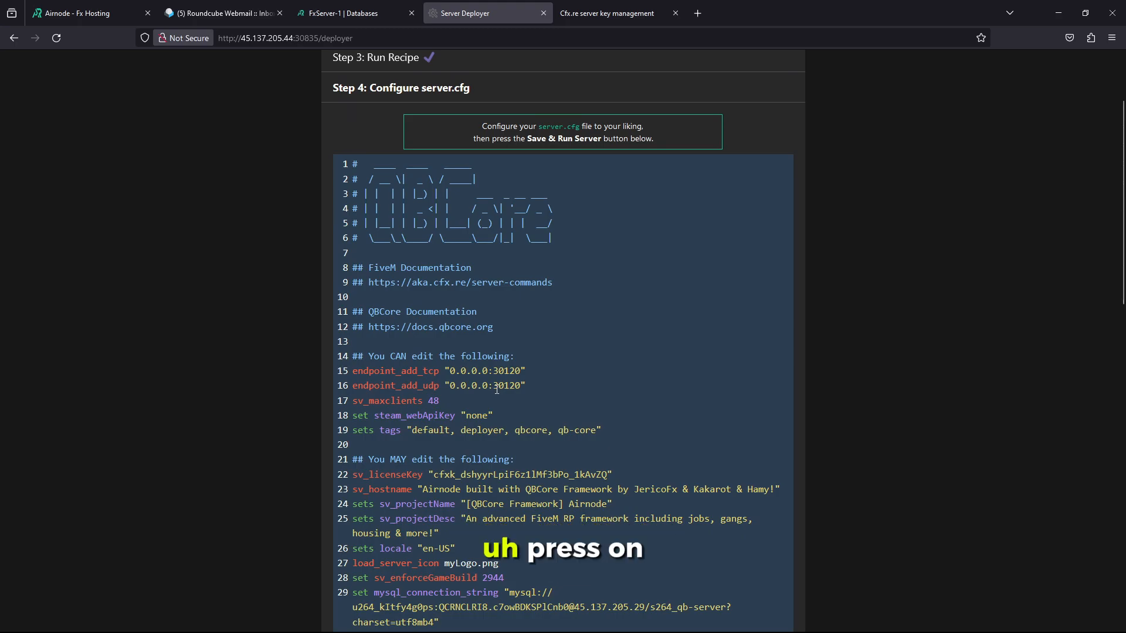
{"action": "scroll", "coordinate": [497, 390], "scroll_direction": "down", "scroll_amount": 14}
{"action": "scroll", "coordinate": [459, 381], "scroll_direction": "up", "scroll_amount": 5}
{"action": "scroll", "coordinate": [459, 380], "scroll_direction": "up", "scroll_amount": 7}
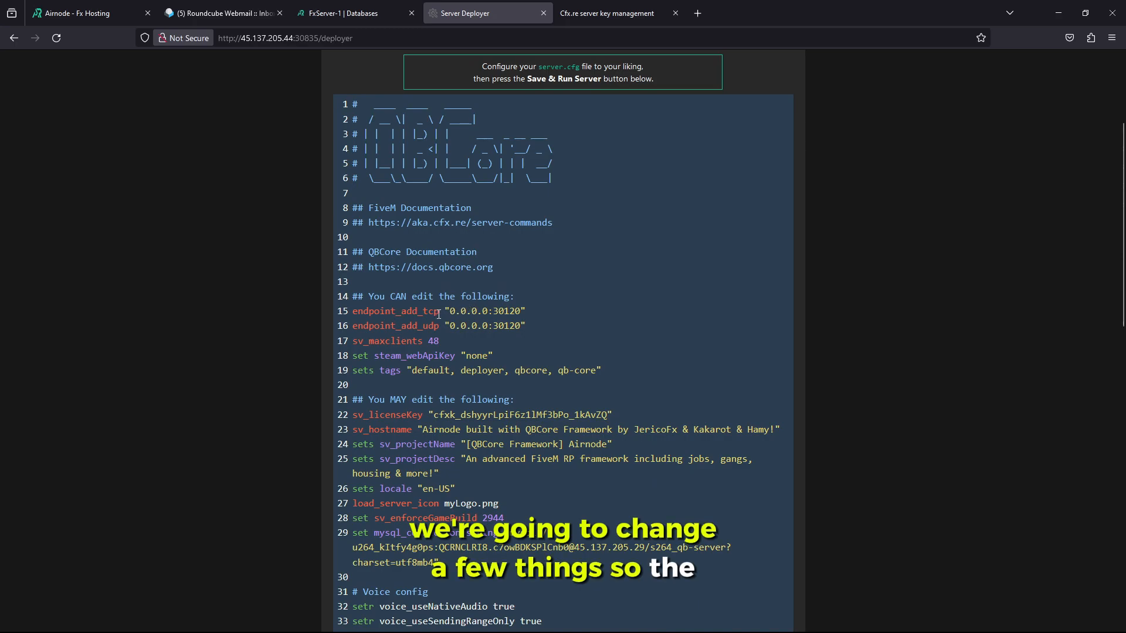
Copy FxServer-1's IP address and port from the Airnode Panel console
{"action": "left_click", "coordinate": [386, 7]}
{"action": "left_click", "coordinate": [126, 267]}
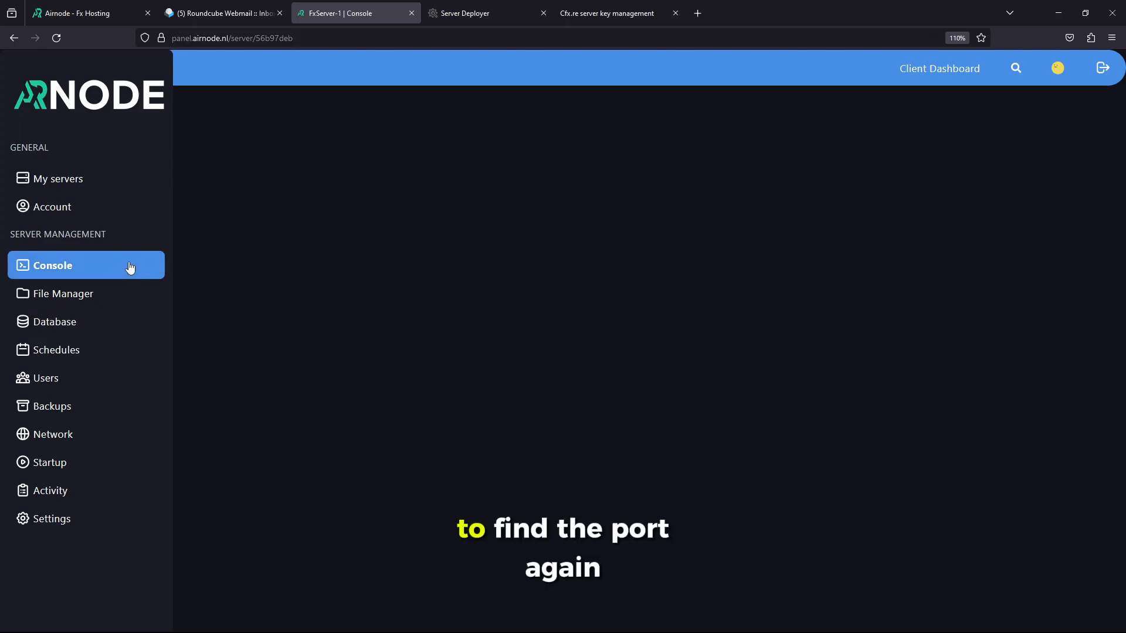
{"action": "left_click", "coordinate": [312, 143]}
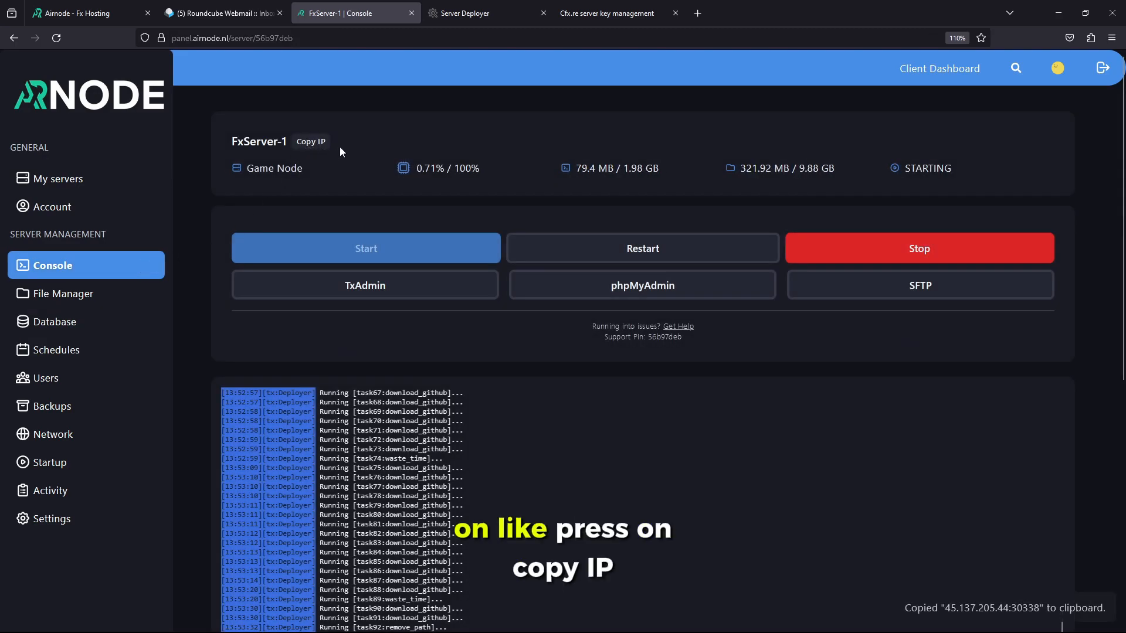
Paste 45.137.205.44:30338 into a new Notepad window and select the port 30338
{"action": "key", "text": "super"}
{"action": "type", "text": "notepad"}
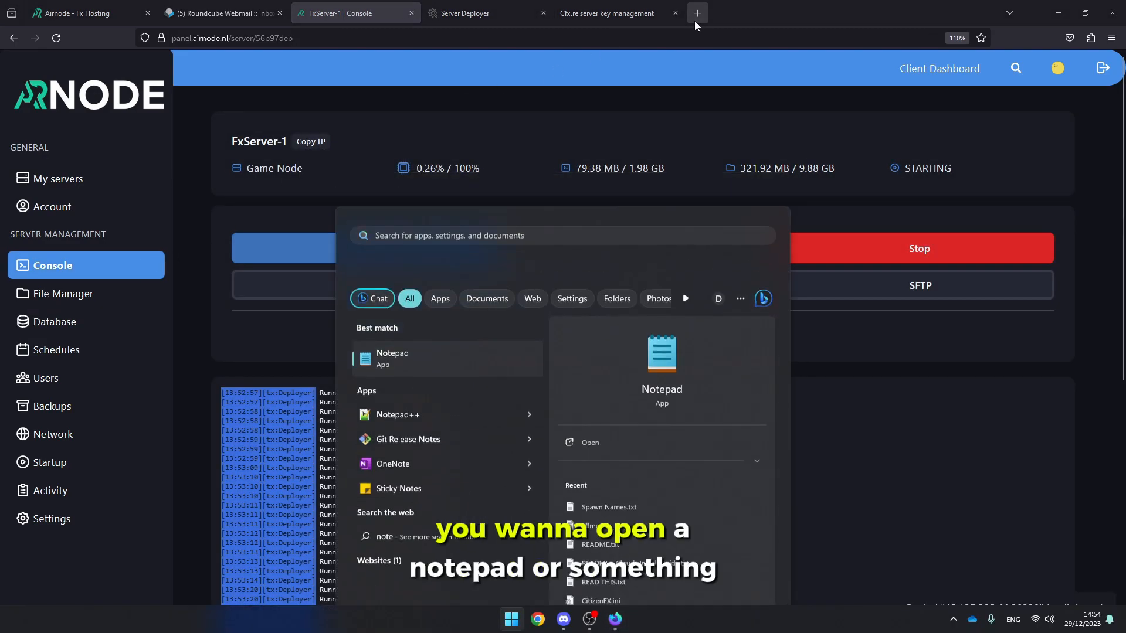
{"action": "key", "text": "Return"}
{"action": "key", "text": "ctrl+v"}
{"action": "double_click", "coordinate": [167, 229]}
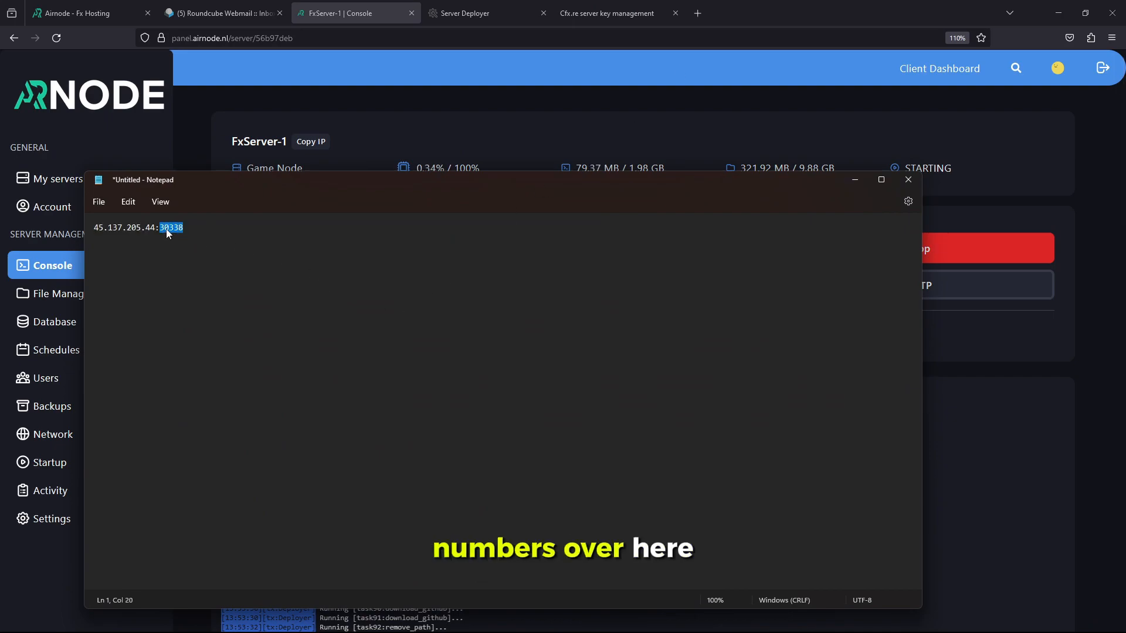
{"action": "scroll", "coordinate": [301, 290], "scroll_direction": "up", "scroll_amount": 10}
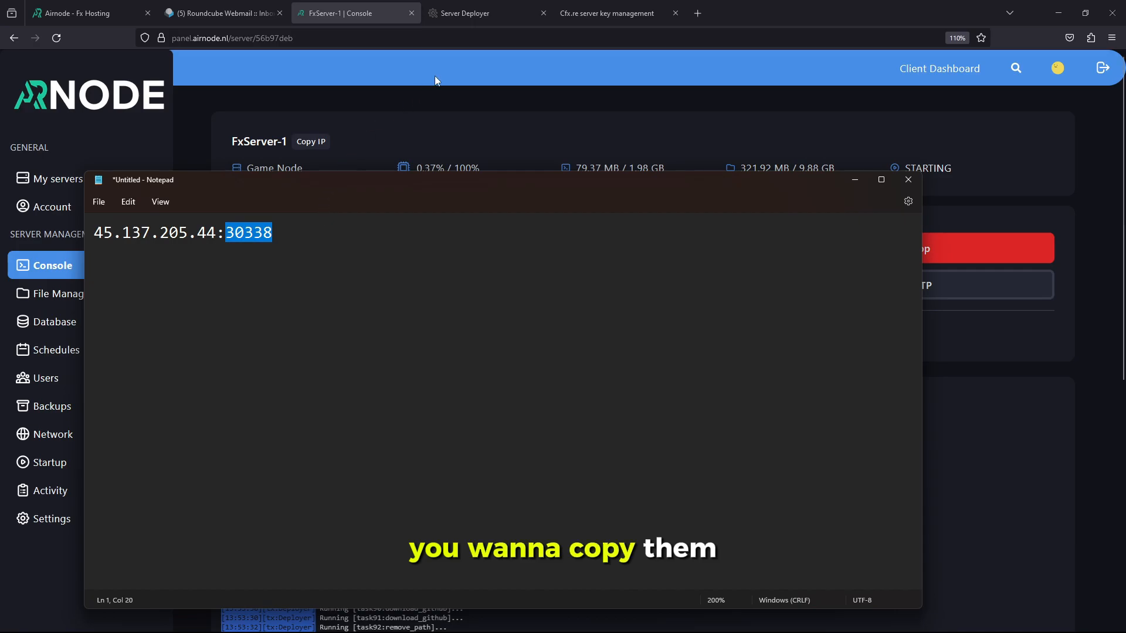
{"action": "left_click", "coordinate": [463, 13]}
Replace port 30120 with 30338 on both the TCP and UDP endpoint lines
{"action": "double_click", "coordinate": [507, 312]}
{"action": "key", "text": "ctrl+v"}
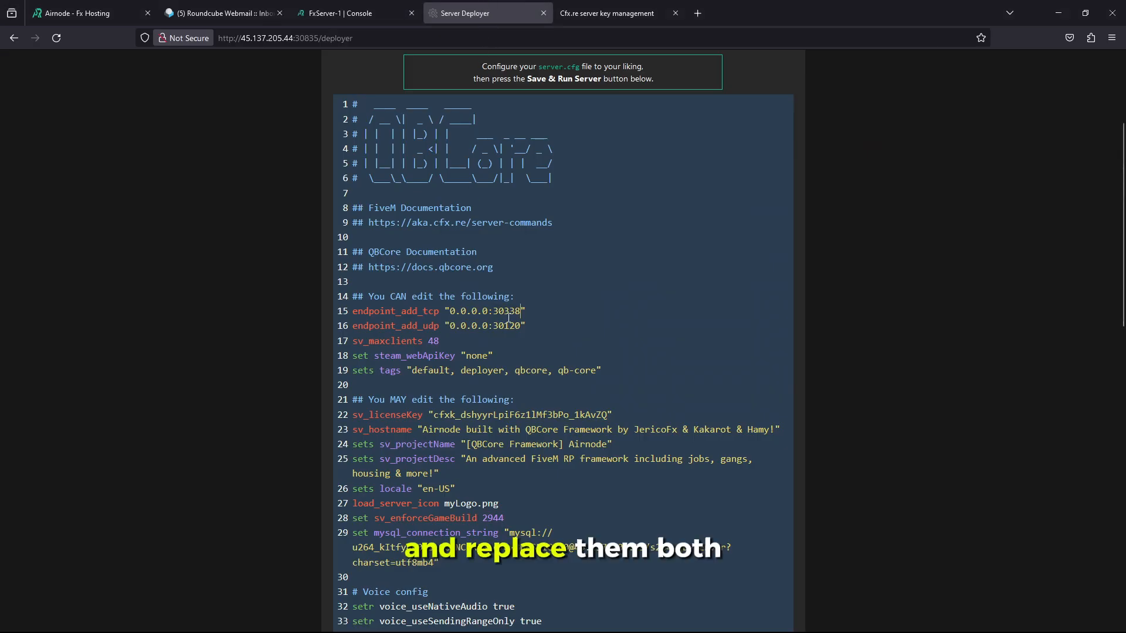
{"action": "double_click", "coordinate": [505, 325]}
{"action": "key", "text": "ctrl+v"}
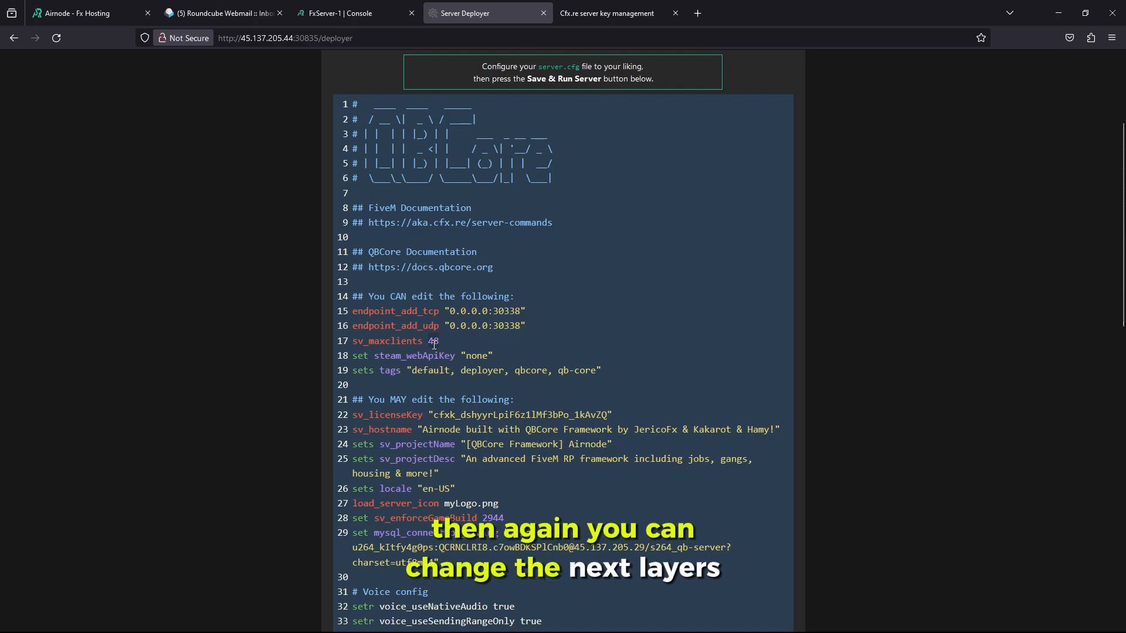
Set sv_maxclients to 8 and change the tags to rp, doj, qbcore, qb-core
{"action": "left_click", "coordinate": [435, 344]}
{"action": "key", "text": "BackSpace"}
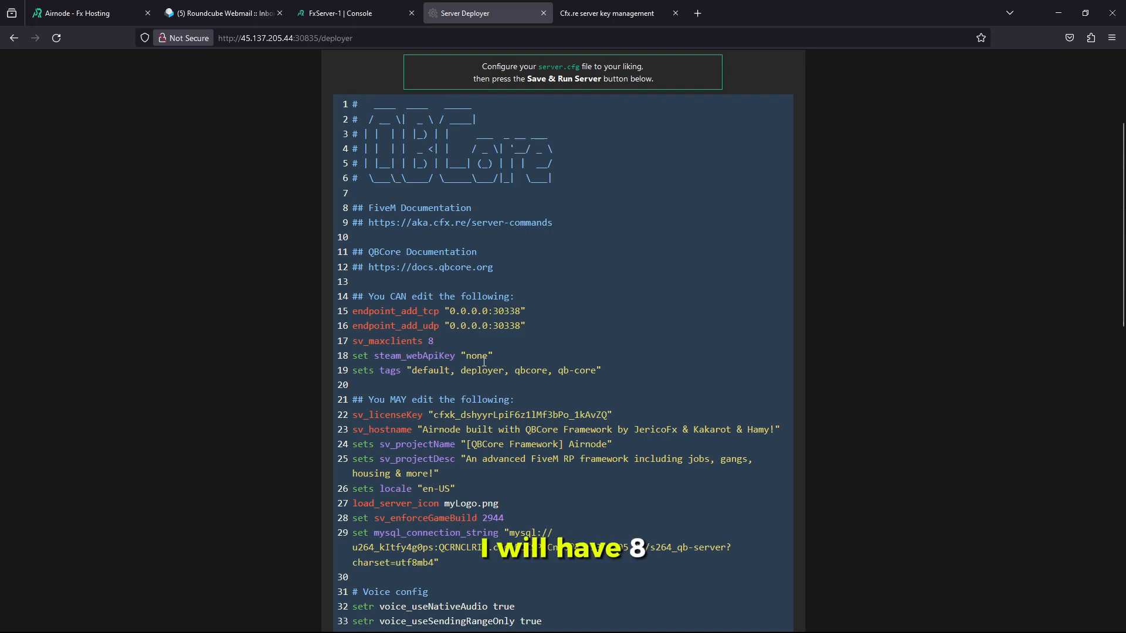
{"action": "double_click", "coordinate": [450, 371]}
{"action": "type", "text": "rp"}
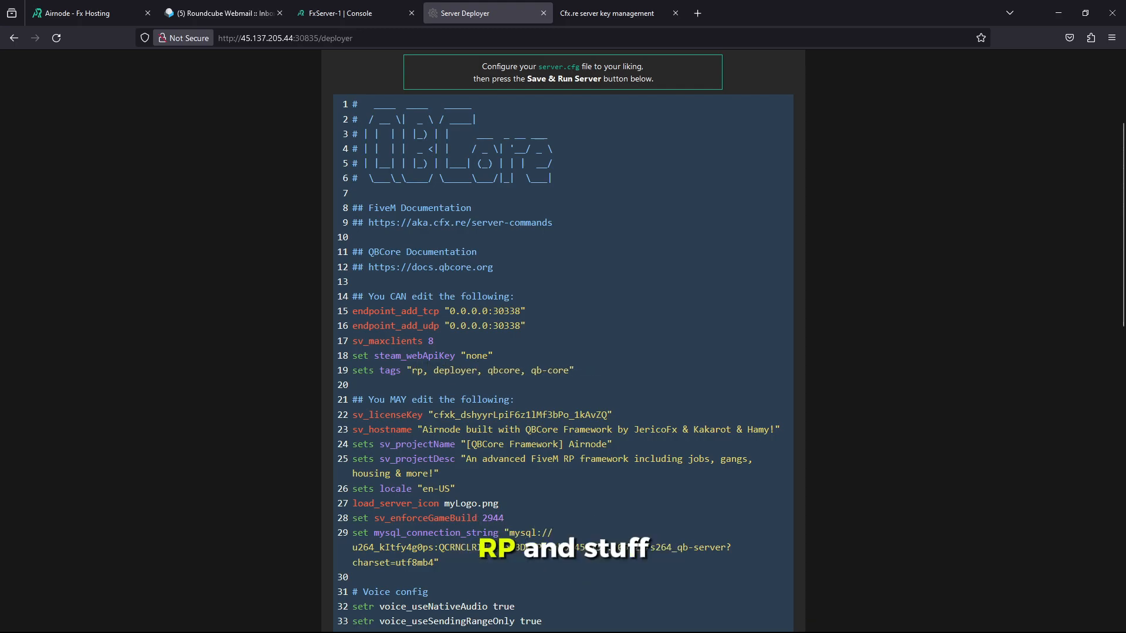
{"action": "double_click", "coordinate": [437, 370]}
{"action": "type", "text": "do"}
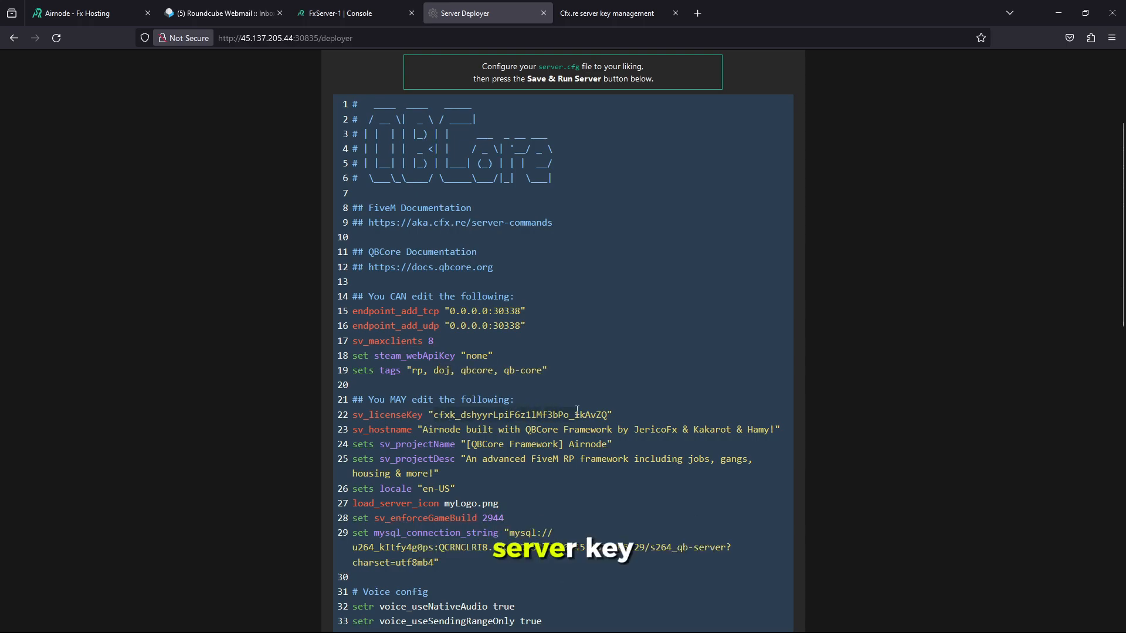
{"action": "scroll", "coordinate": [444, 388], "scroll_direction": "down", "scroll_amount": 1}
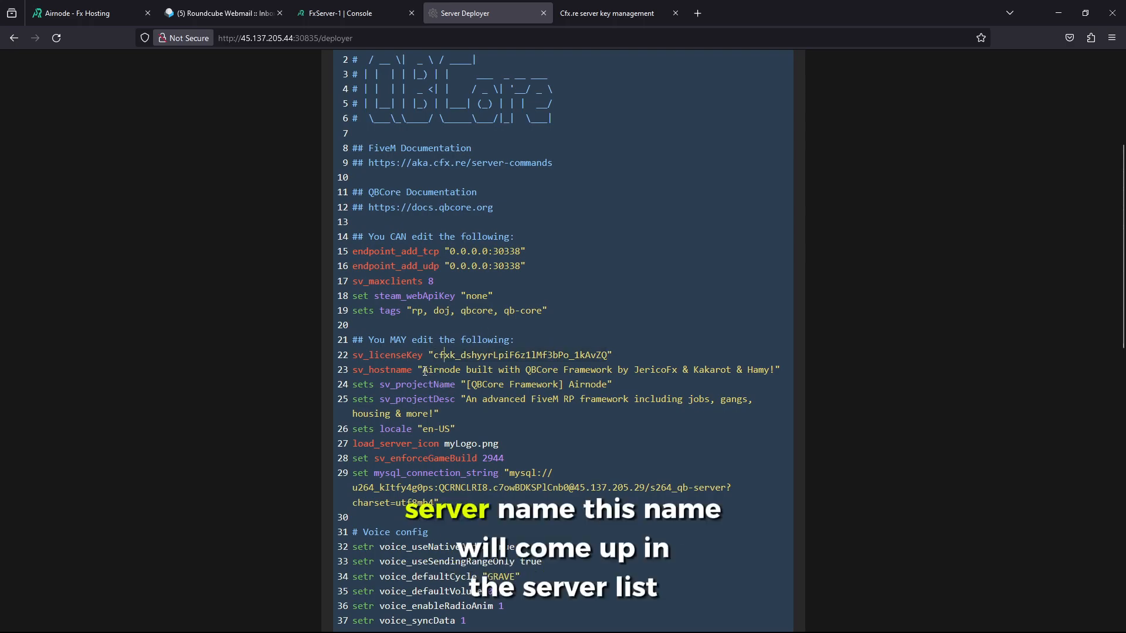
Trim the hostname after Airnode and set the description to 'A cool rp server by Airnode'
{"action": "left_click", "coordinate": [467, 370]}
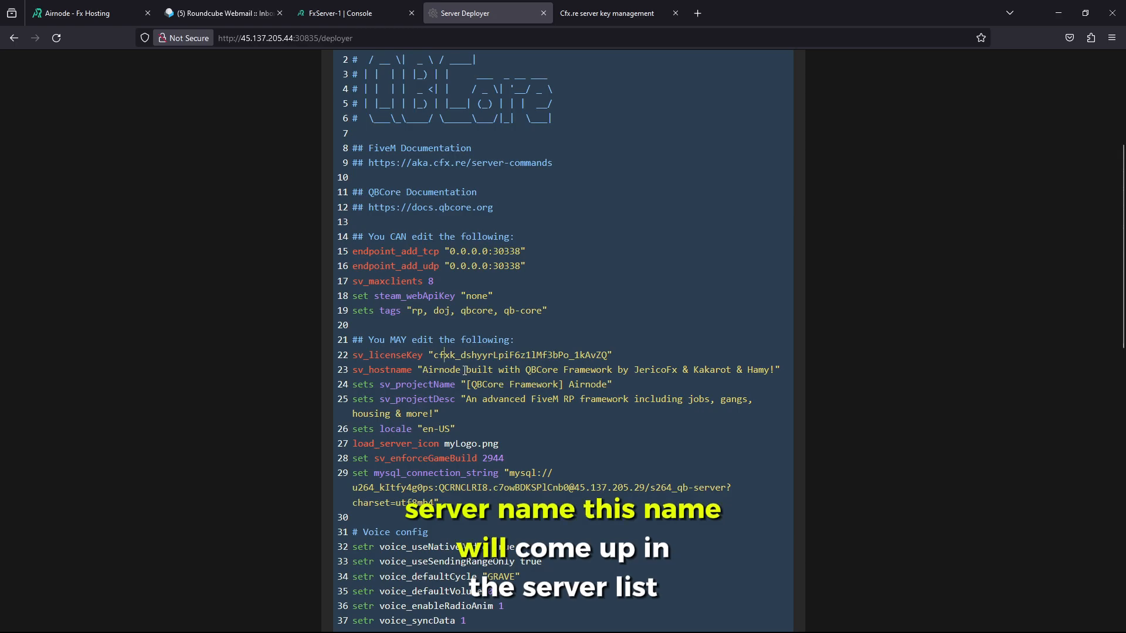
{"action": "left_click", "coordinate": [774, 369], "text": "shift"}
{"action": "key", "text": "BackSpace"}
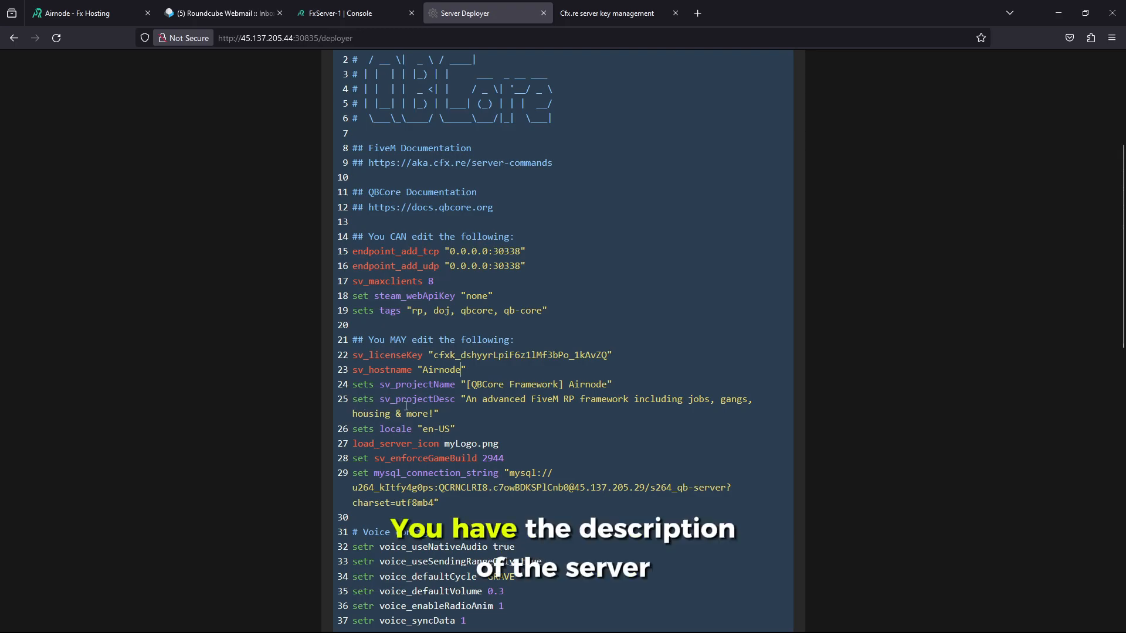
{"action": "left_click", "coordinate": [435, 410]}
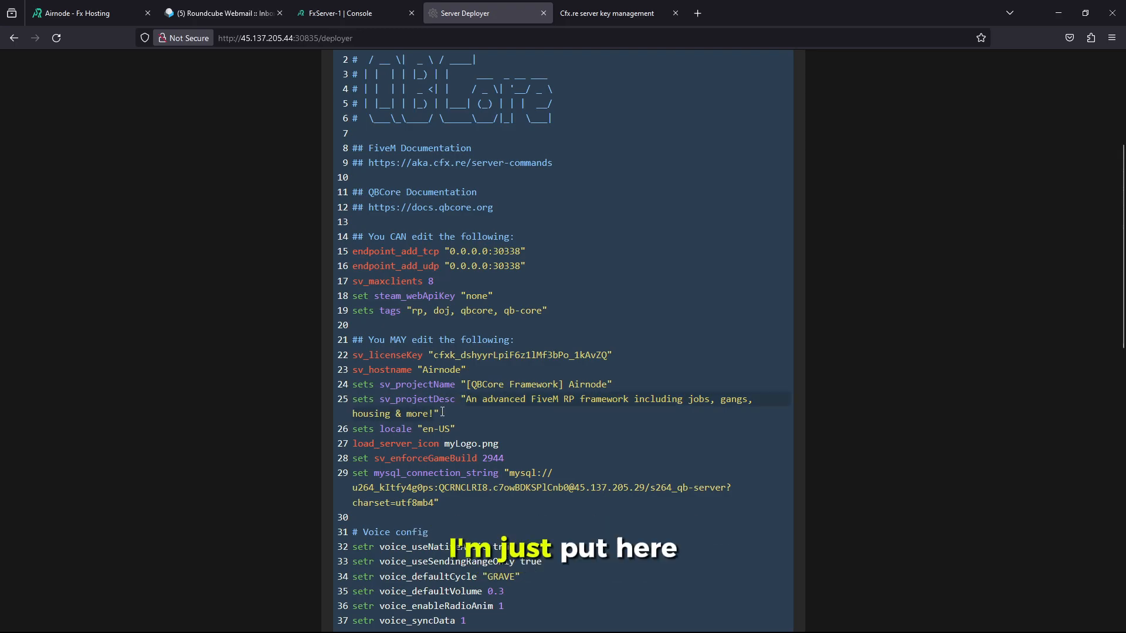
{"action": "type", "text": "A cool rp se"}
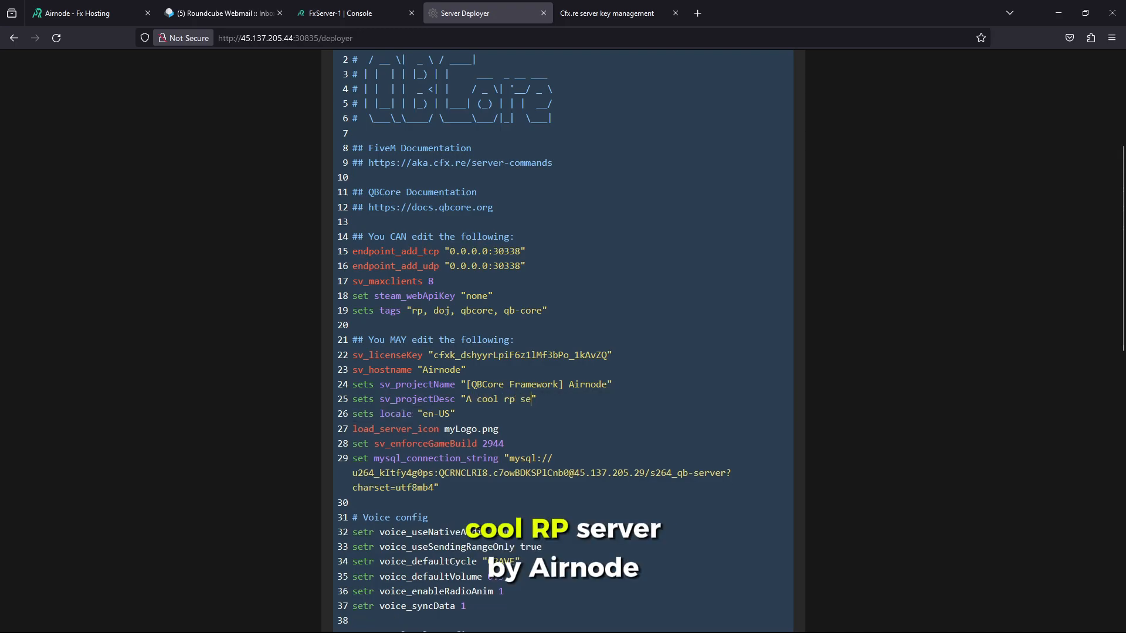
{"action": "type", "text": "rver by Airnod"}
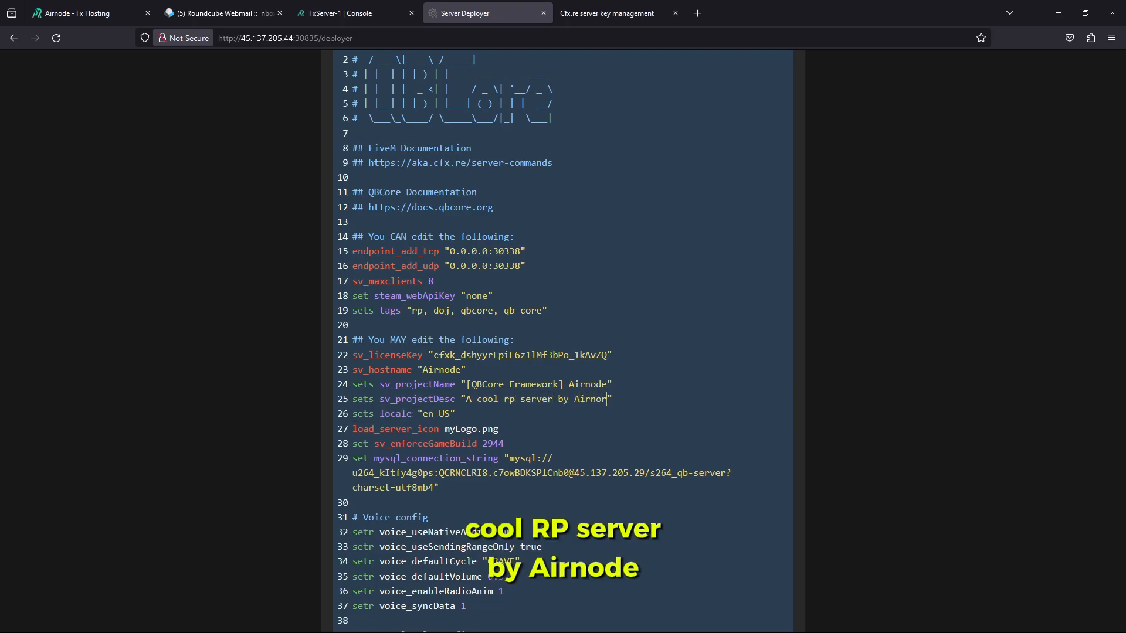
{"action": "type", "text": "e"}
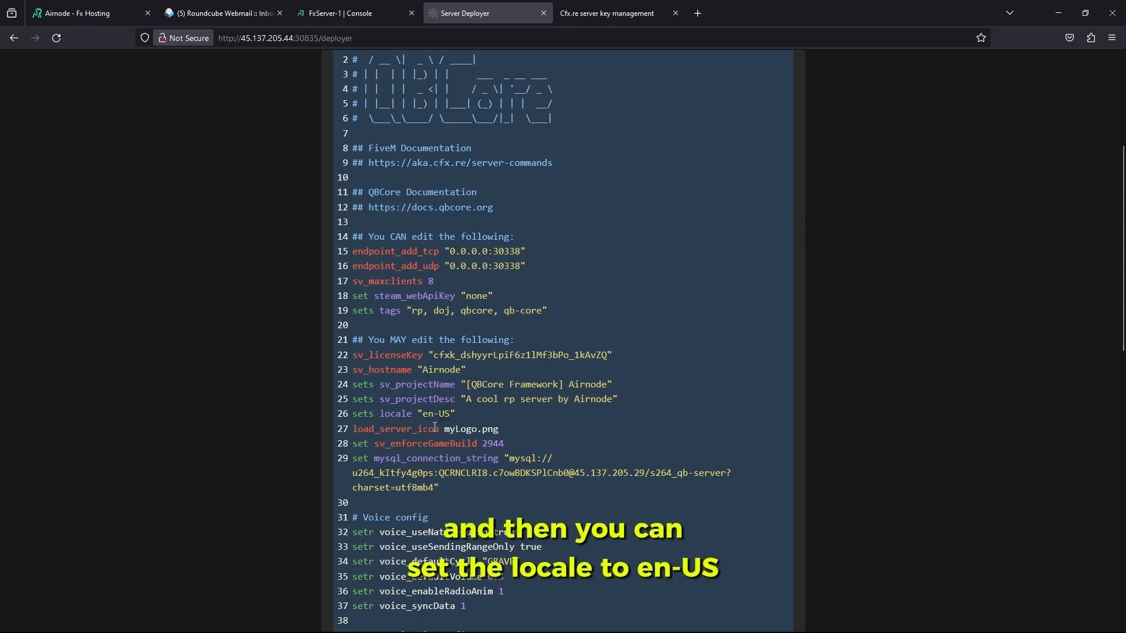
Highlight and inspect the mysql connection string on line 29
{"action": "scroll", "coordinate": [434, 427], "scroll_direction": "down", "scroll_amount": 2}
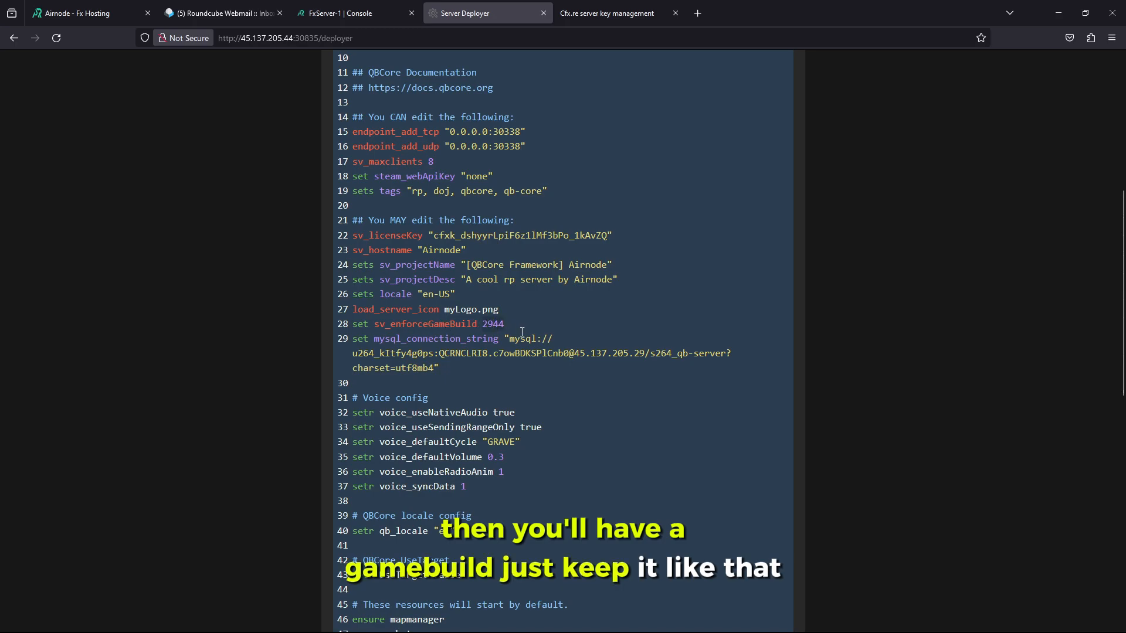
{"action": "left_click_drag", "start_coordinate": [440, 369], "coordinate": [358, 344]}
{"action": "left_click", "coordinate": [436, 370]}
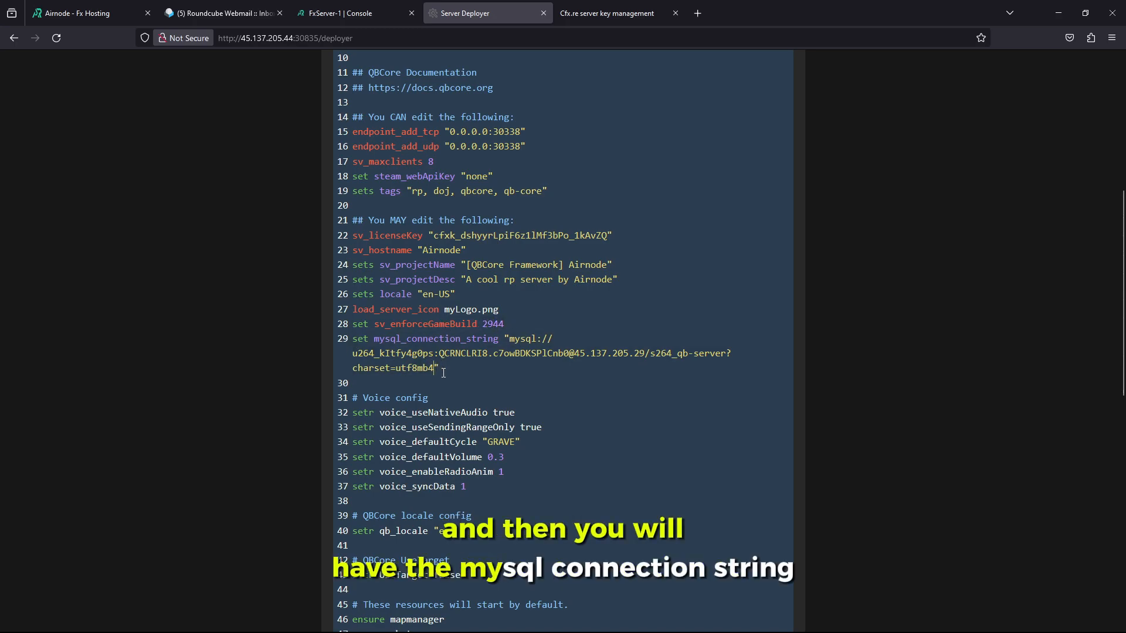
{"action": "left_click_drag", "start_coordinate": [450, 368], "coordinate": [360, 338]}
{"action": "left_click", "coordinate": [406, 354]}
{"action": "scroll", "coordinate": [508, 349], "scroll_direction": "down", "scroll_amount": 2}
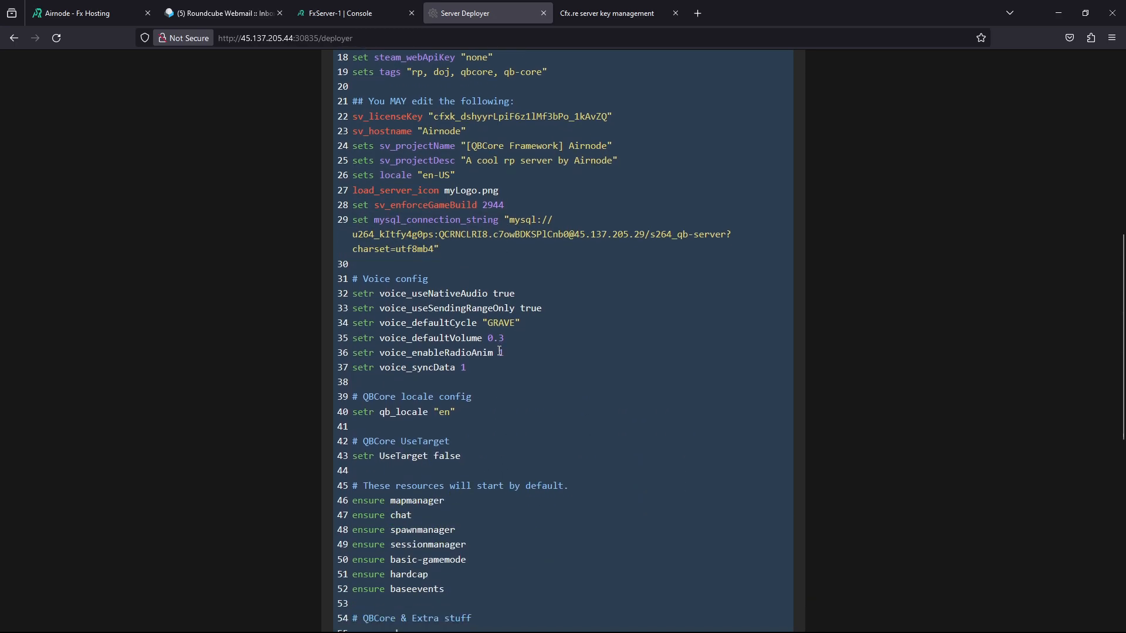
{"action": "scroll", "coordinate": [490, 344], "scroll_direction": "down", "scroll_amount": 2}
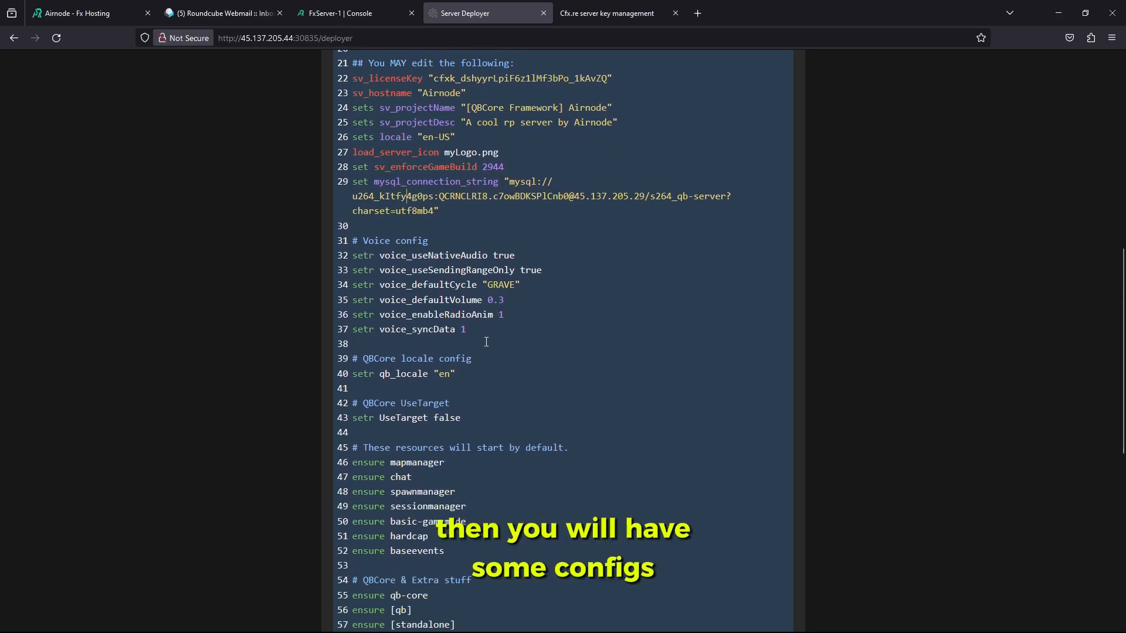
{"action": "scroll", "coordinate": [439, 380], "scroll_direction": "up", "scroll_amount": 1}
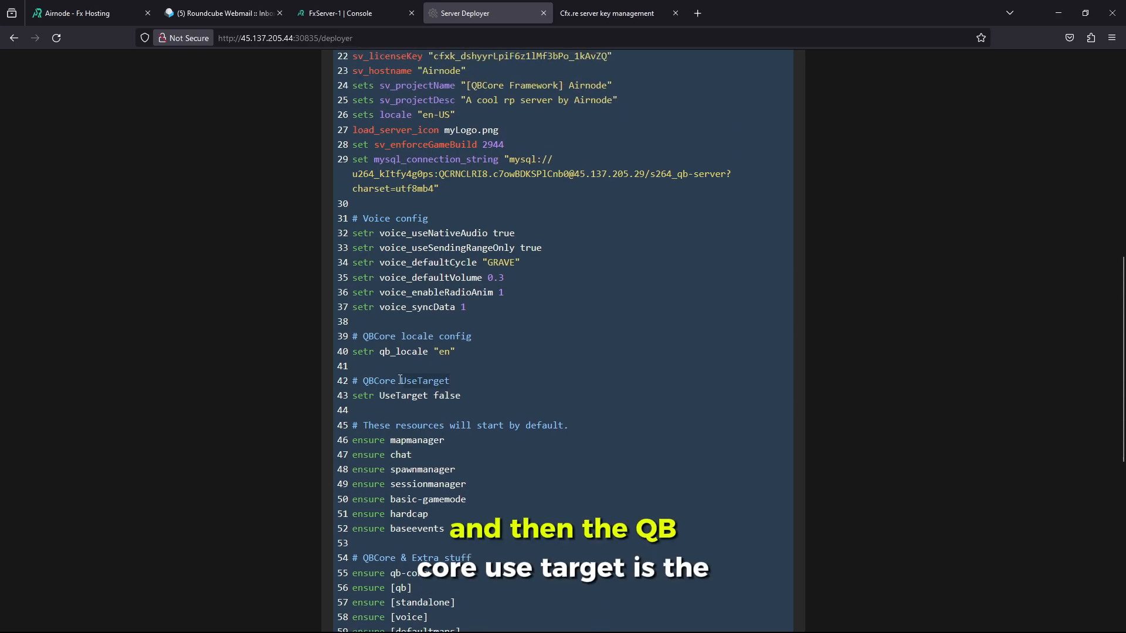
Change setr UseTarget from false to true
{"action": "double_click", "coordinate": [447, 402]}
{"action": "type", "text": "true"}
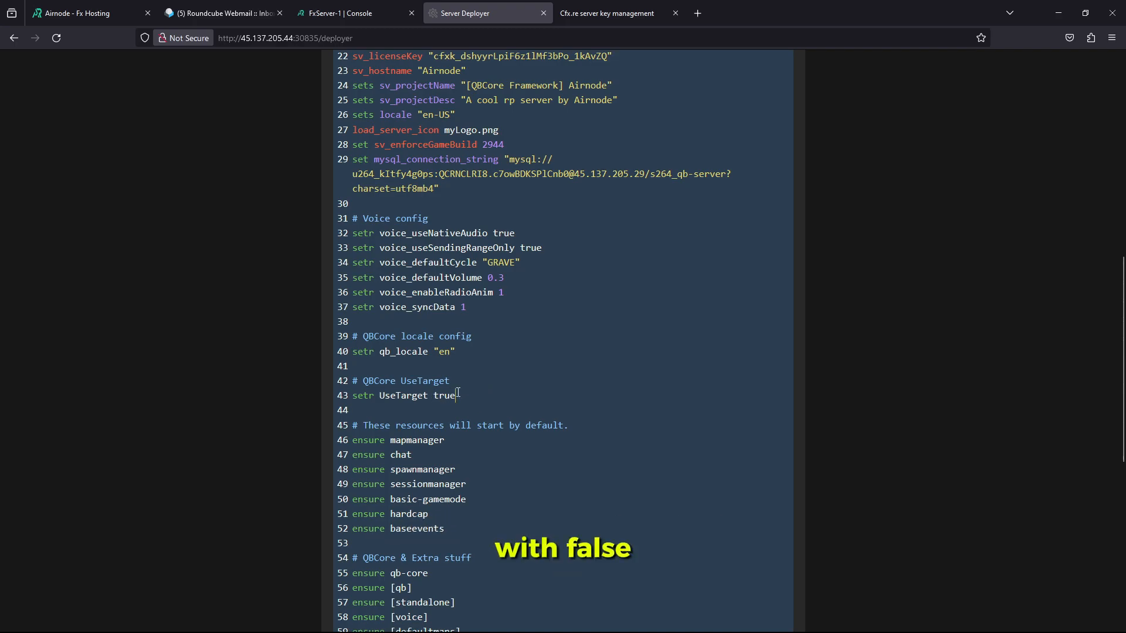
{"action": "scroll", "coordinate": [451, 393], "scroll_direction": "down", "scroll_amount": 5}
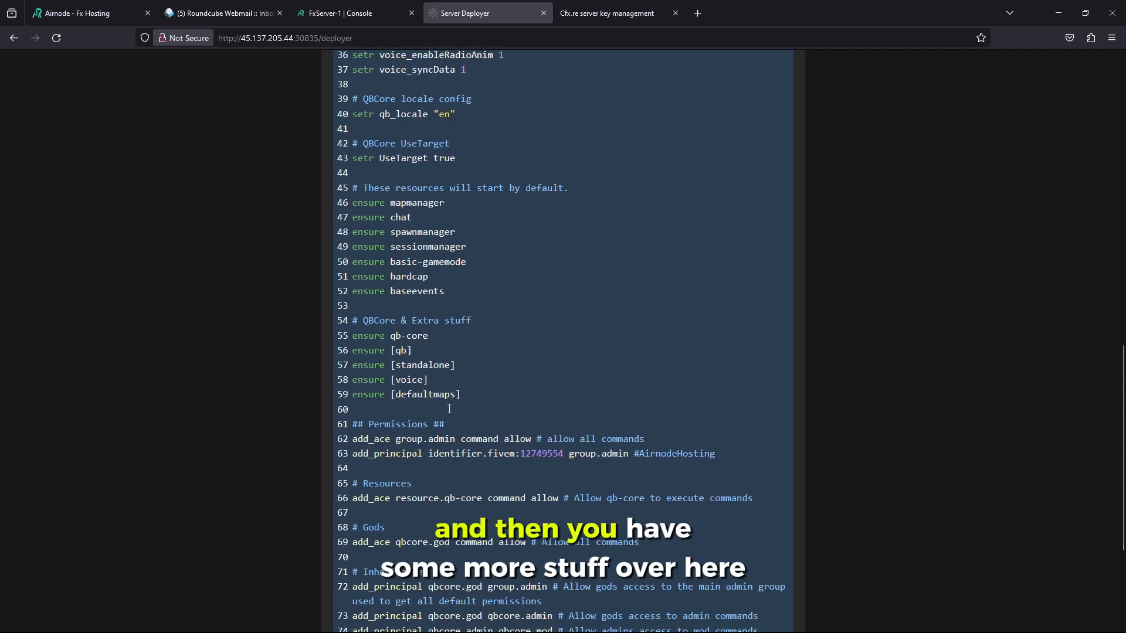
{"action": "scroll", "coordinate": [450, 409], "scroll_direction": "down", "scroll_amount": 3}
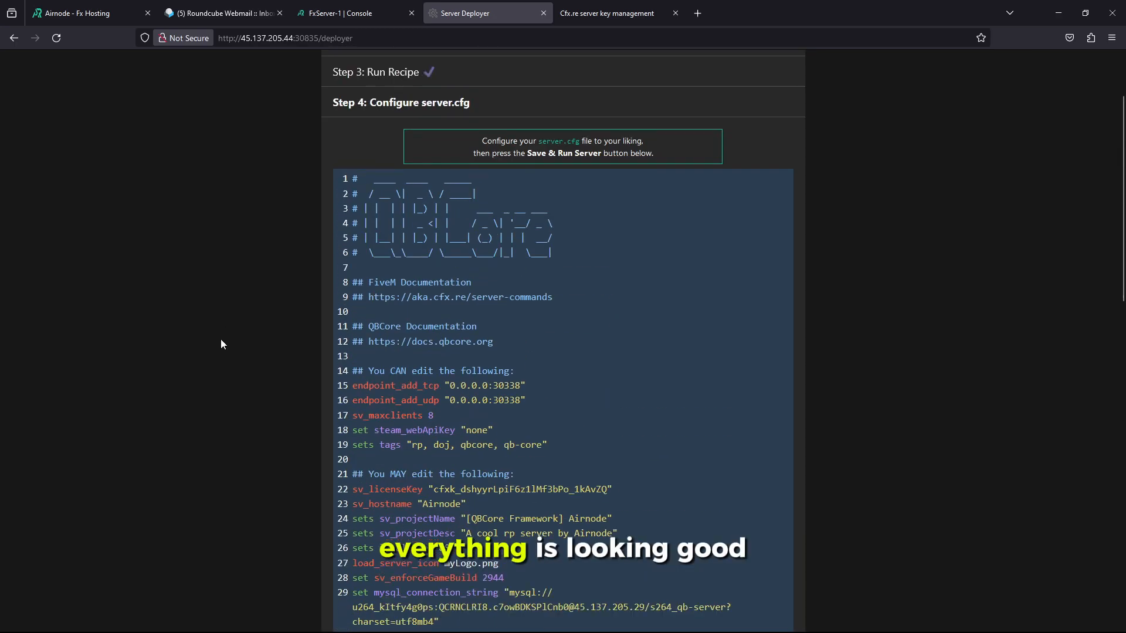
{"action": "scroll", "coordinate": [222, 343], "scroll_direction": "down", "scroll_amount": 15}
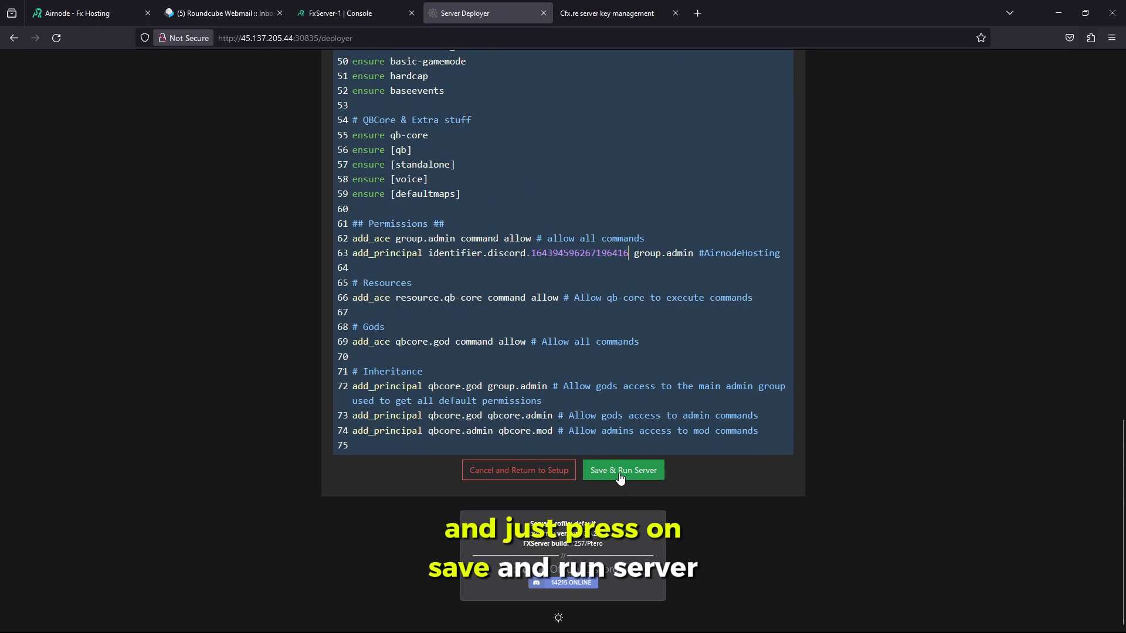
Save the config, start the server, then restart it once from the Live Console
{"action": "left_click", "coordinate": [621, 475]}
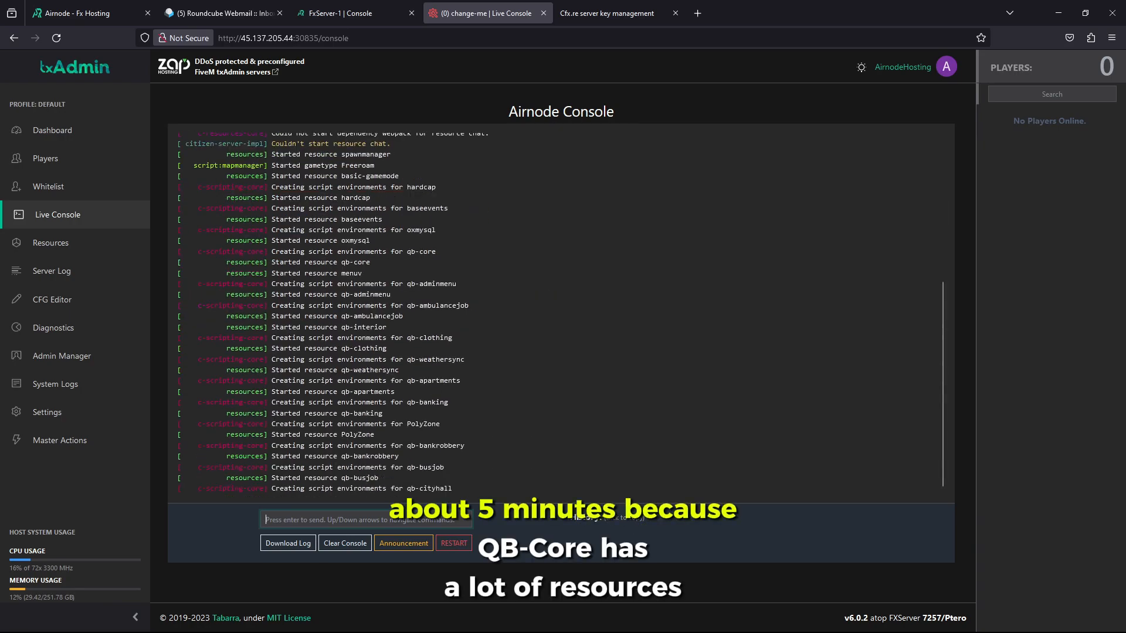
{"action": "key", "text": "alt+Tab"}
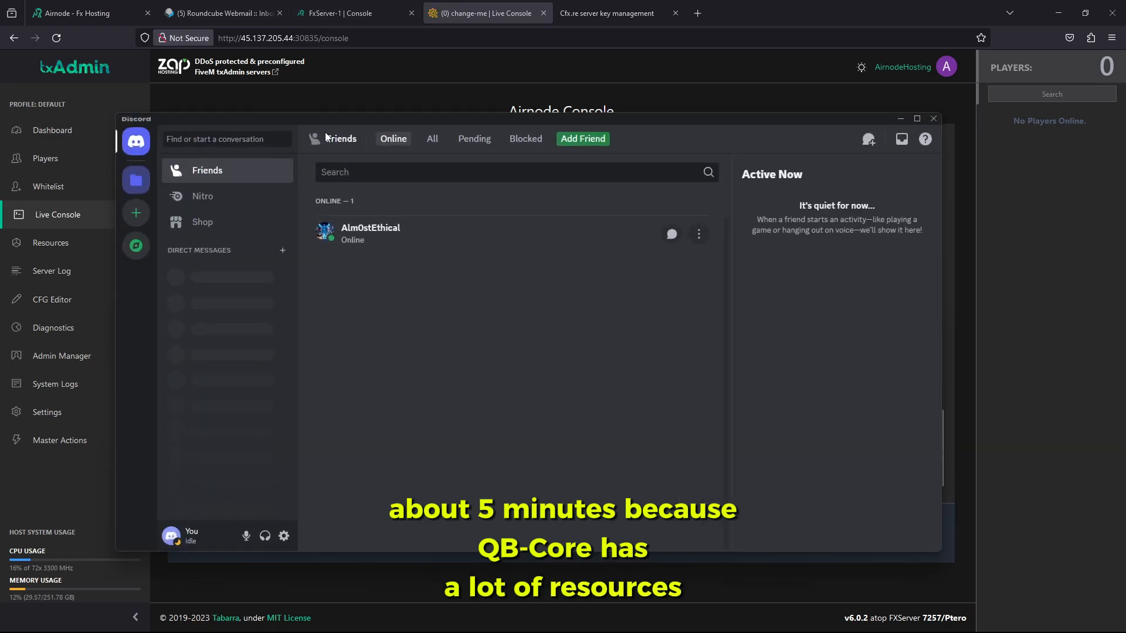
{"action": "left_click", "coordinate": [900, 119]}
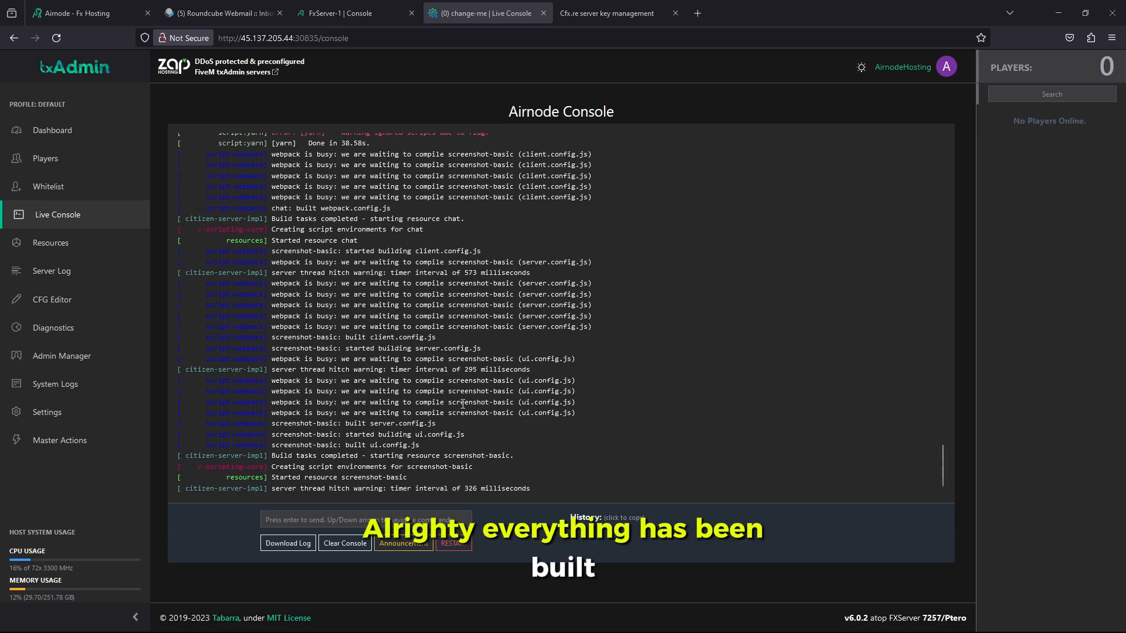
{"action": "scroll", "coordinate": [463, 404], "scroll_direction": "up", "scroll_amount": 5}
{"action": "scroll", "coordinate": [462, 401], "scroll_direction": "down", "scroll_amount": 5}
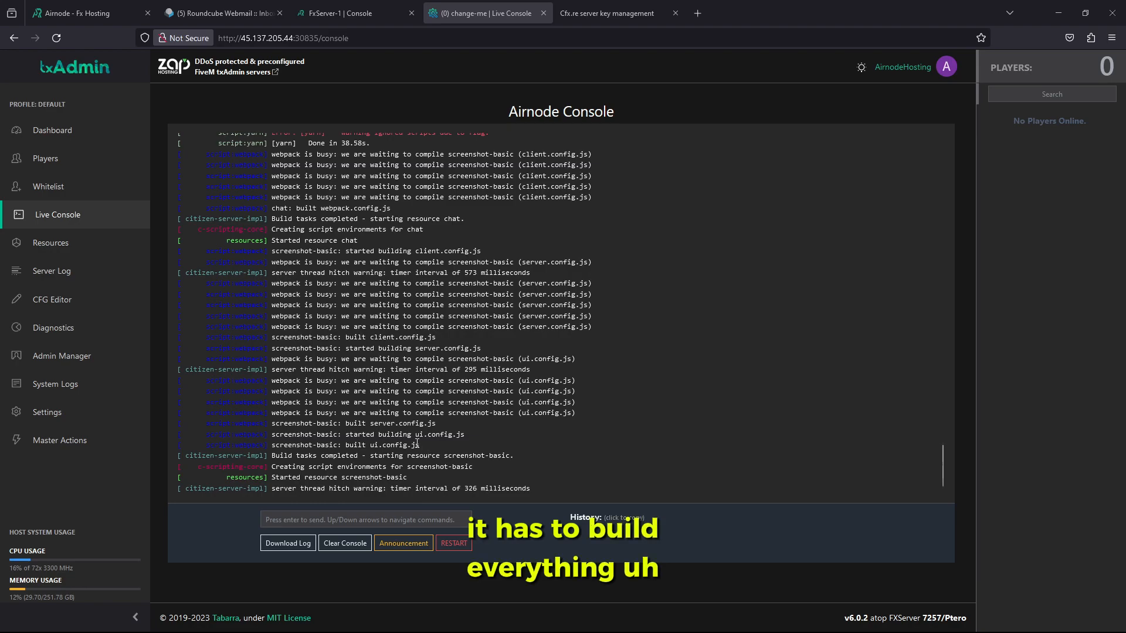
{"action": "left_click", "coordinate": [453, 543]}
{"action": "left_click", "coordinate": [678, 366]}
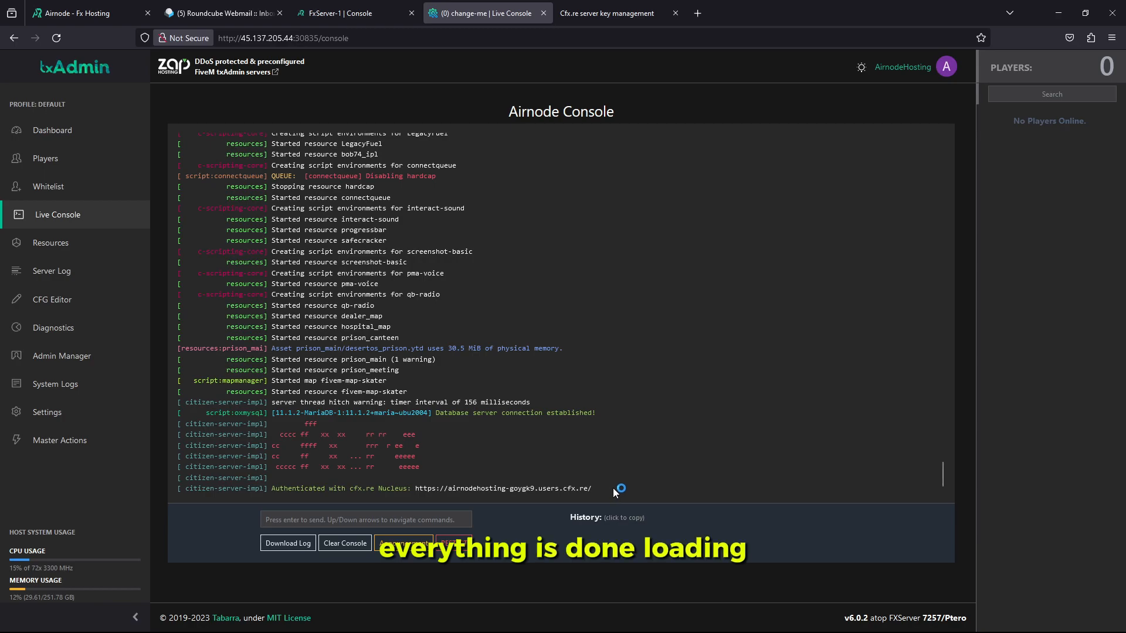
Search FiveM's server list for airnode, replacing the old search term lavida
{"action": "key", "text": "alt+Tab"}
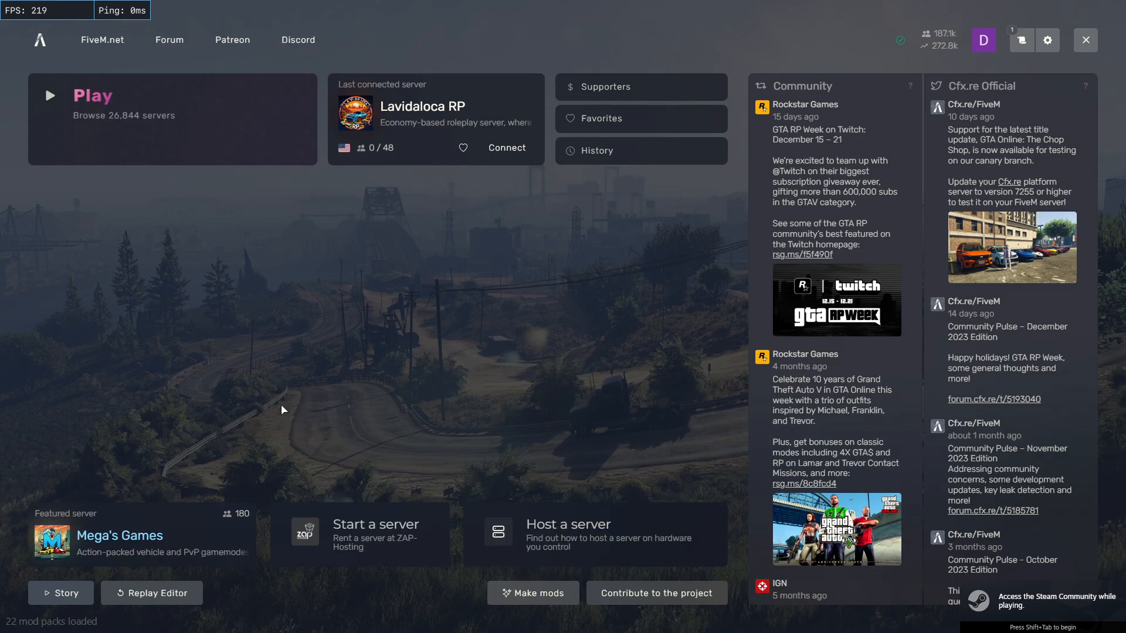
{"action": "key", "text": "F8"}
{"action": "key", "text": "F8"}
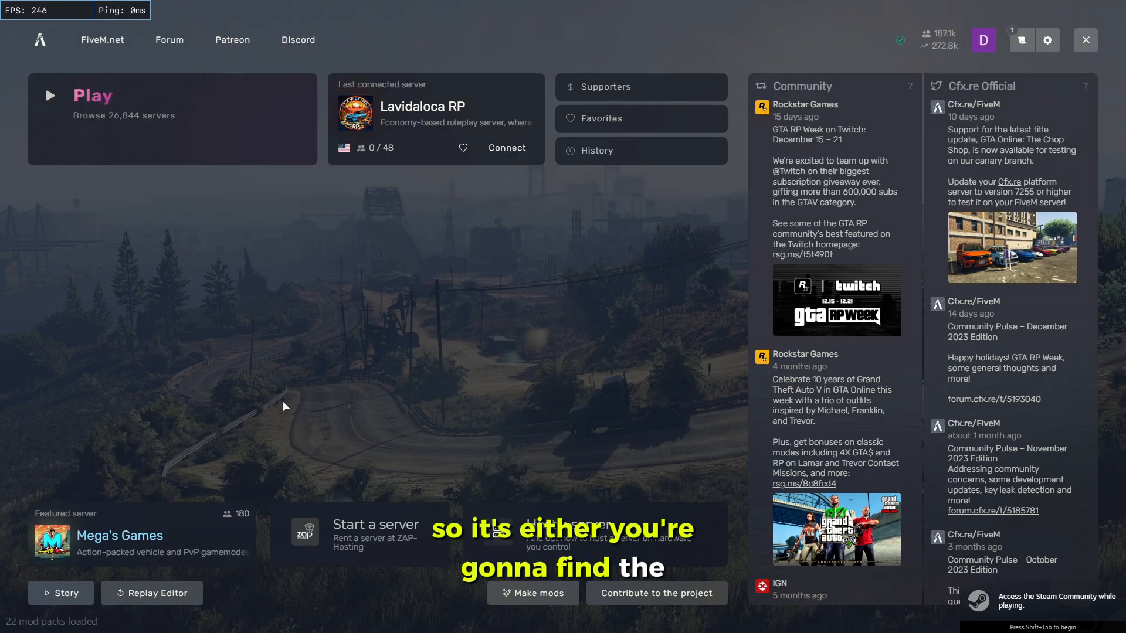
{"action": "left_click", "coordinate": [150, 113]}
{"action": "type", "text": "lavida"}
{"action": "left_click_drag", "start_coordinate": [250, 45], "coordinate": [97, 39]}
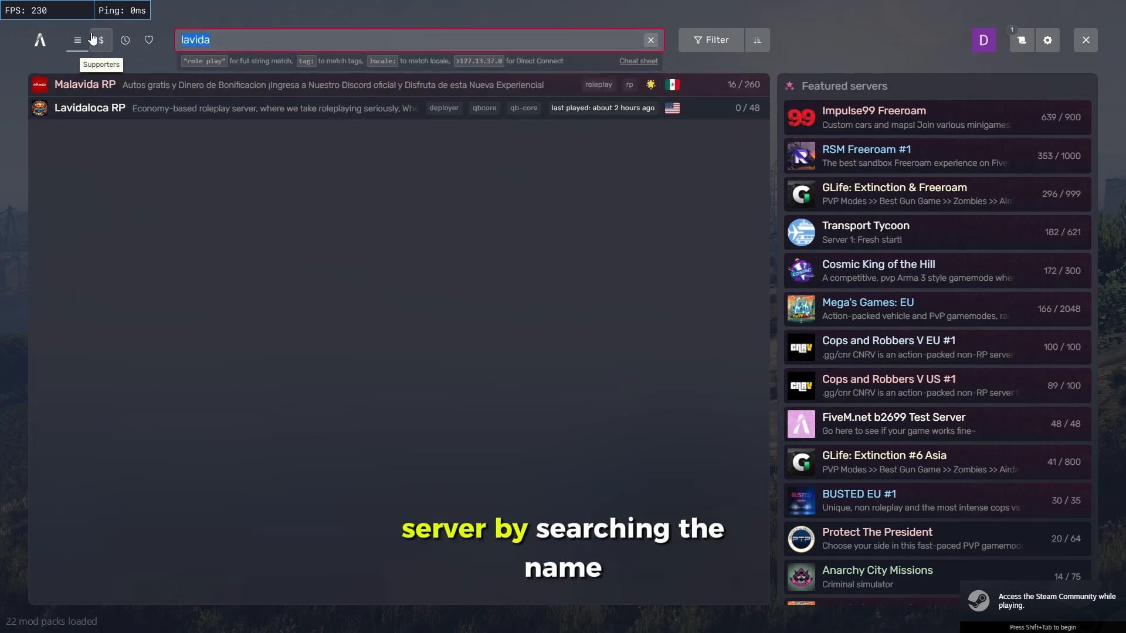
{"action": "key", "text": "BackSpace"}
{"action": "type", "text": "ai"}
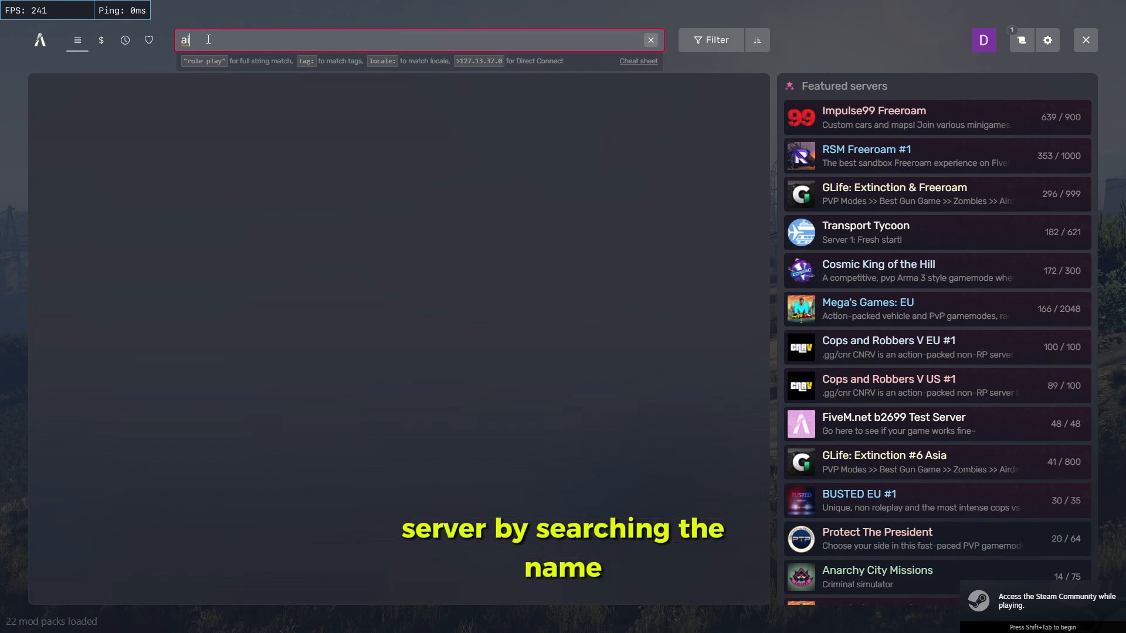
{"action": "type", "text": "rn"}
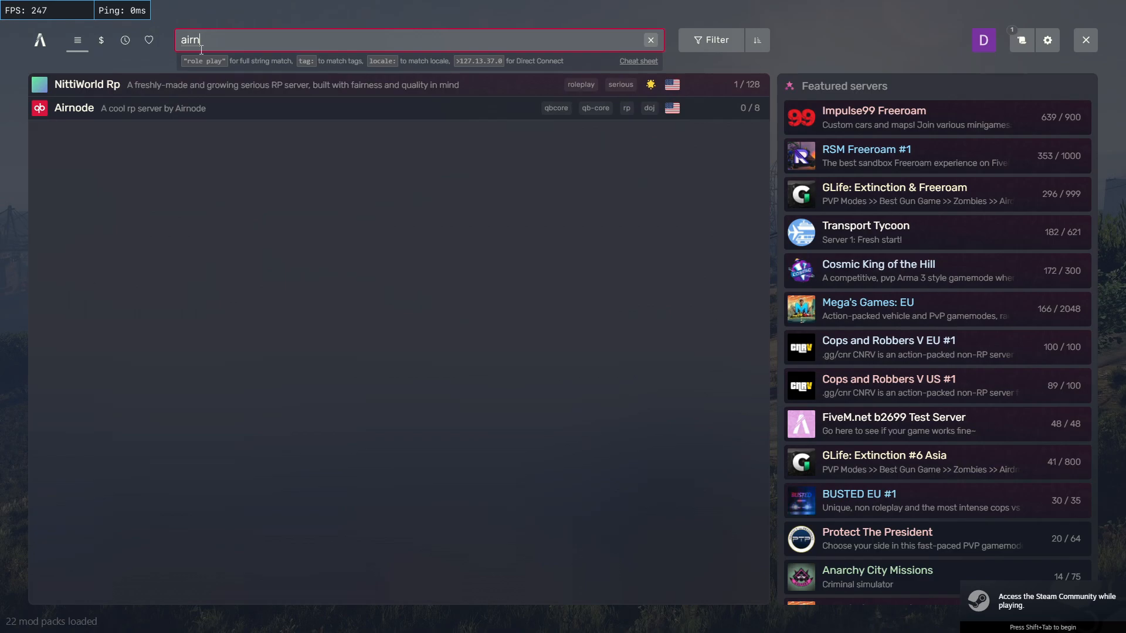
{"action": "type", "text": "ode"}
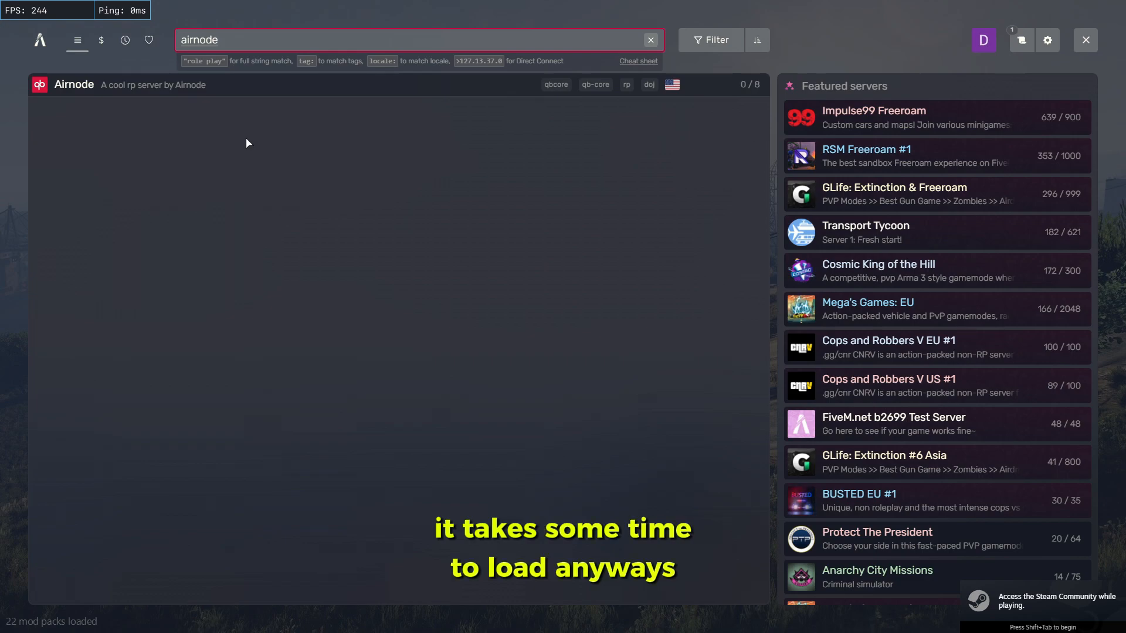
Copy the server's IP again from the Airnode panel console
{"action": "key", "text": "alt+Tab"}
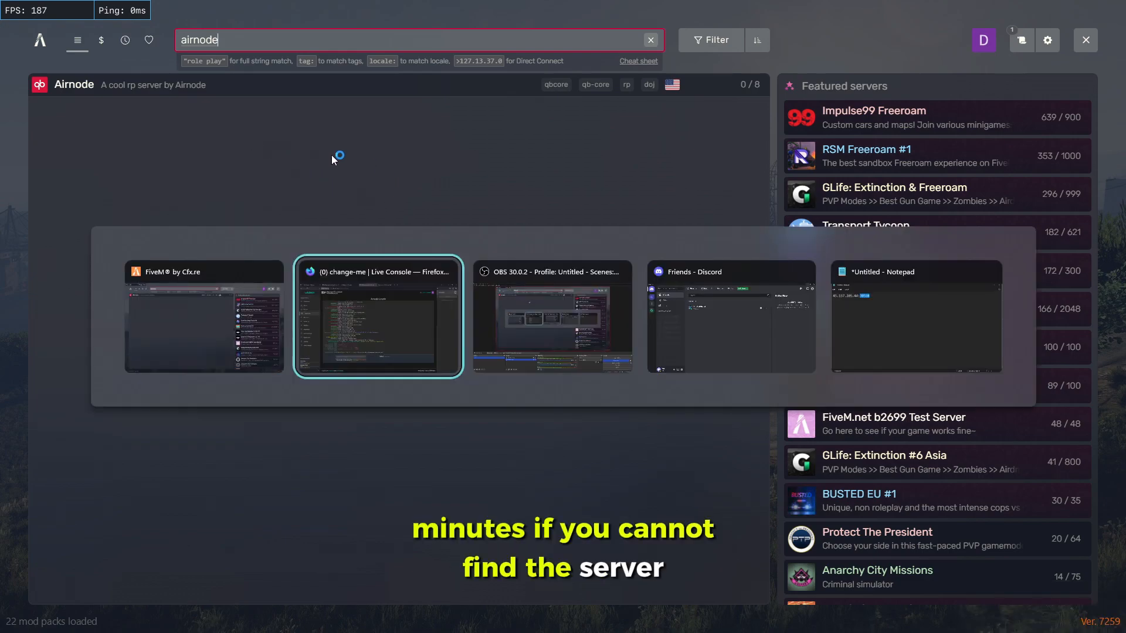
{"action": "key", "text": "ctrl+shift+Tab"}
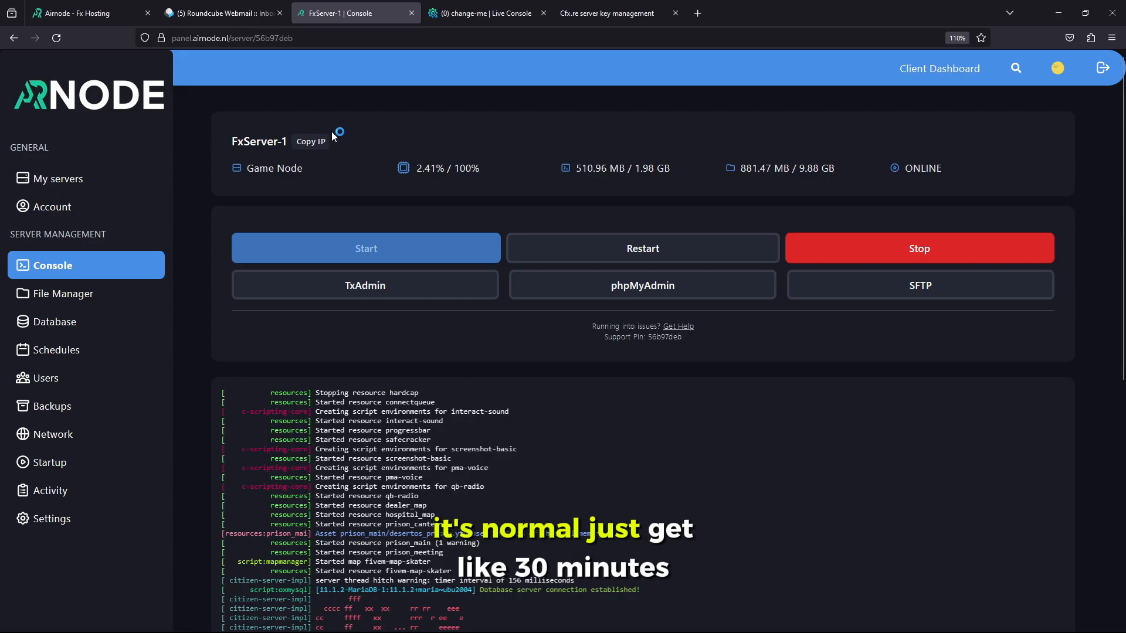
{"action": "left_click", "coordinate": [310, 142]}
{"action": "left_click", "coordinate": [1057, 14]}
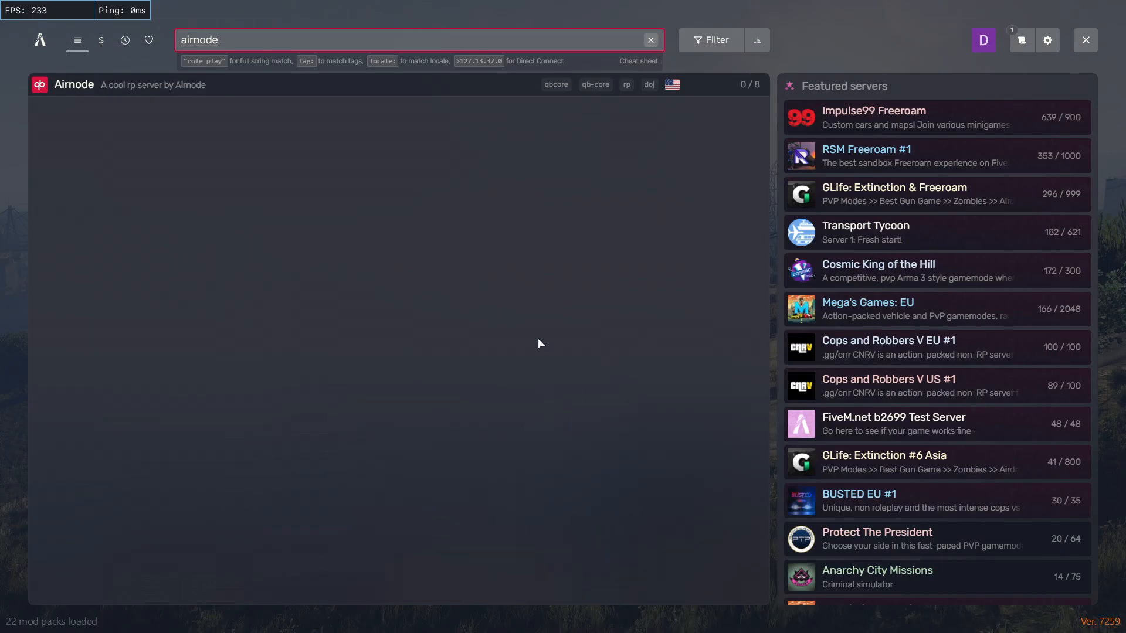
Connect to 45.137.205.44:30338 with the connect command in the F8 console
{"action": "key", "text": "F8"}
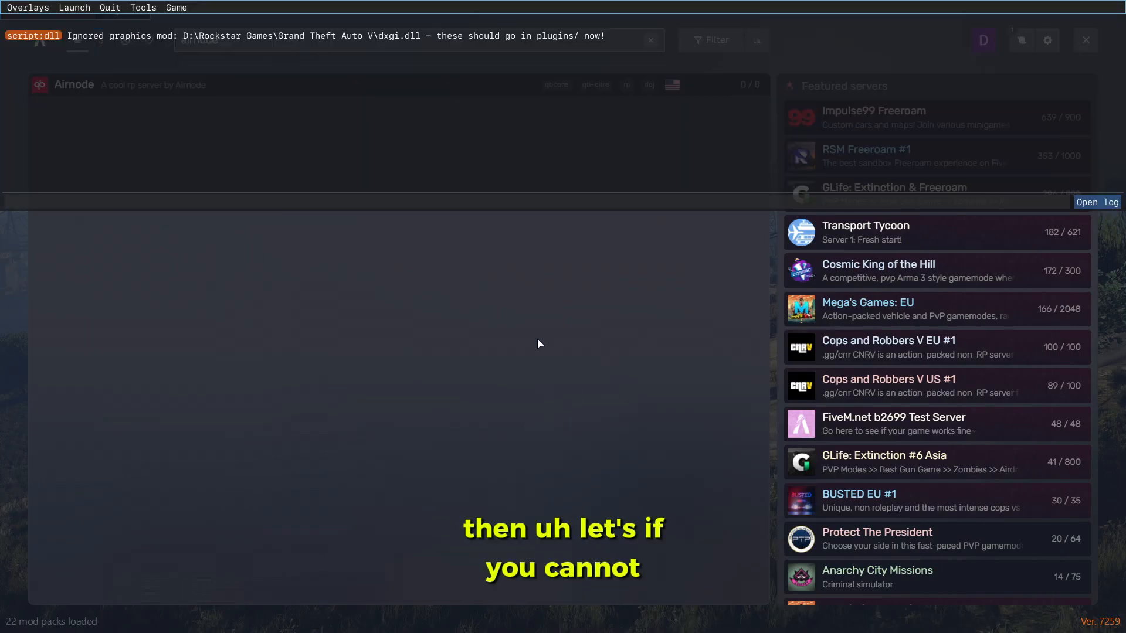
{"action": "key", "text": "F8"}
{"action": "mouse_move", "coordinate": [64, 100]}
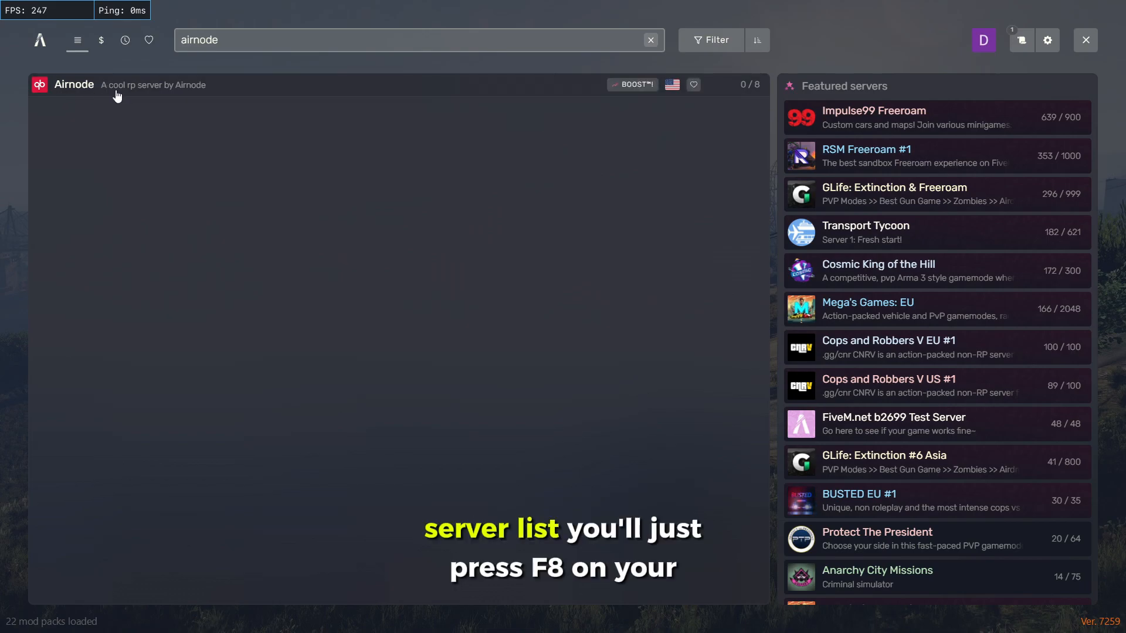
{"action": "key", "text": "F8"}
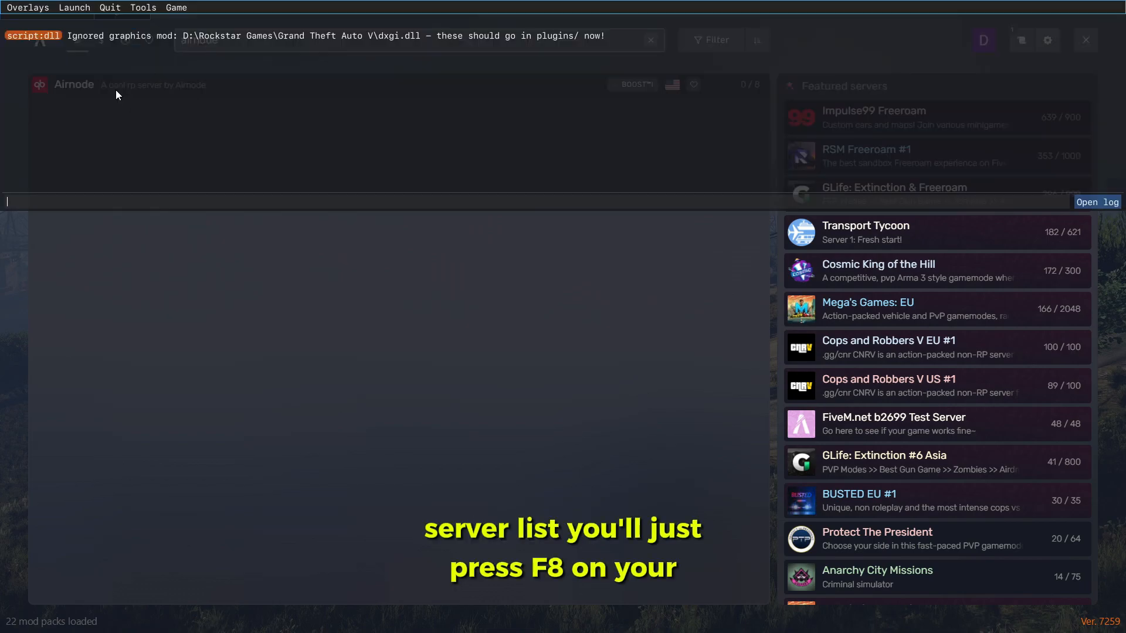
{"action": "type", "text": "connect"}
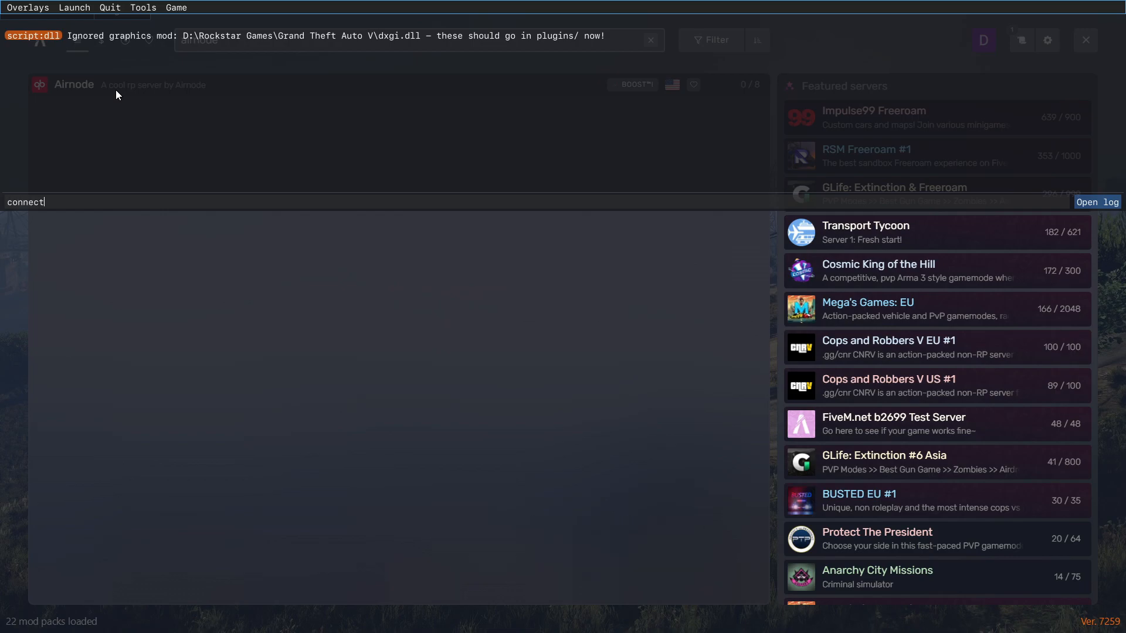
{"action": "type", "text": " 45.137.205.44:30338"}
{"action": "key", "text": "Return"}
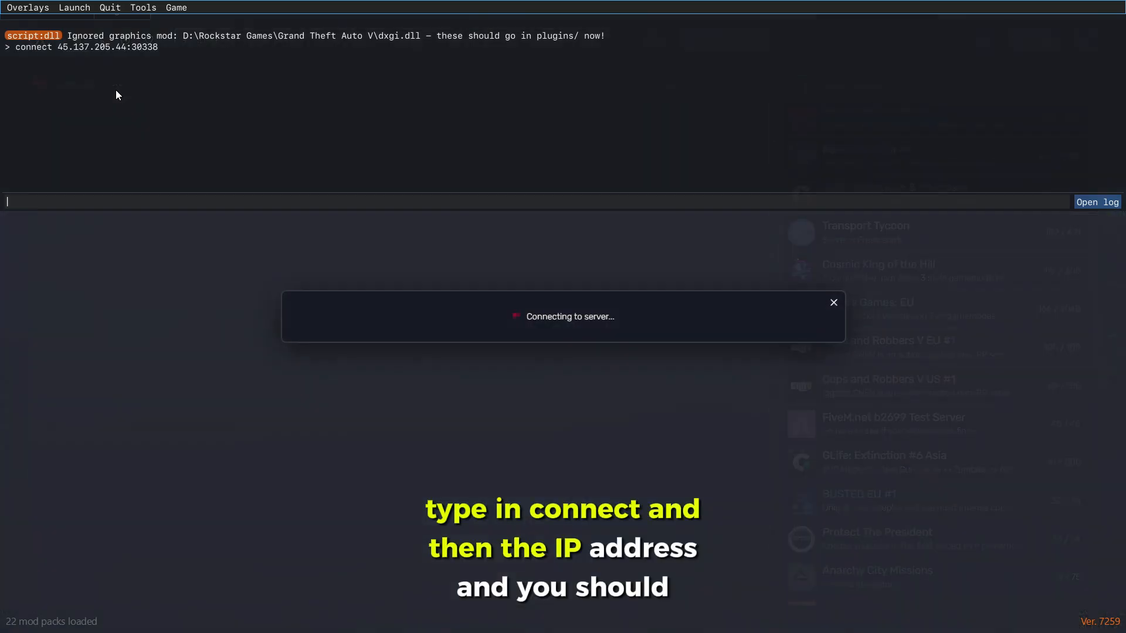
{"action": "key", "text": "F8"}
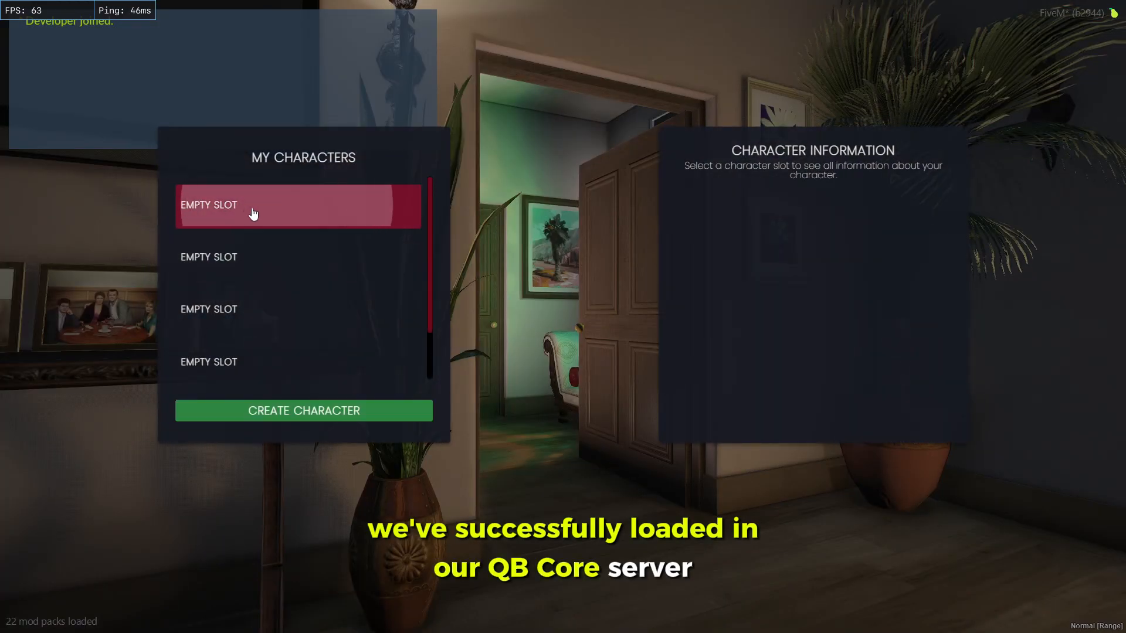
Register a new character and spawn at Integrity Way
{"action": "left_click", "coordinate": [317, 412]}
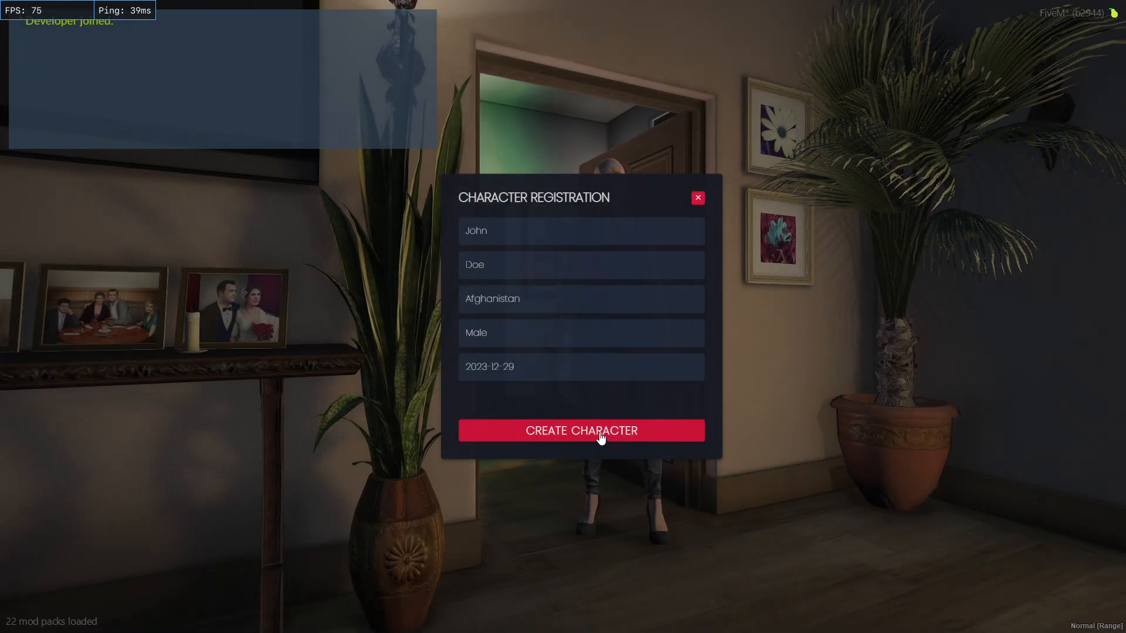
{"action": "left_click", "coordinate": [598, 437]}
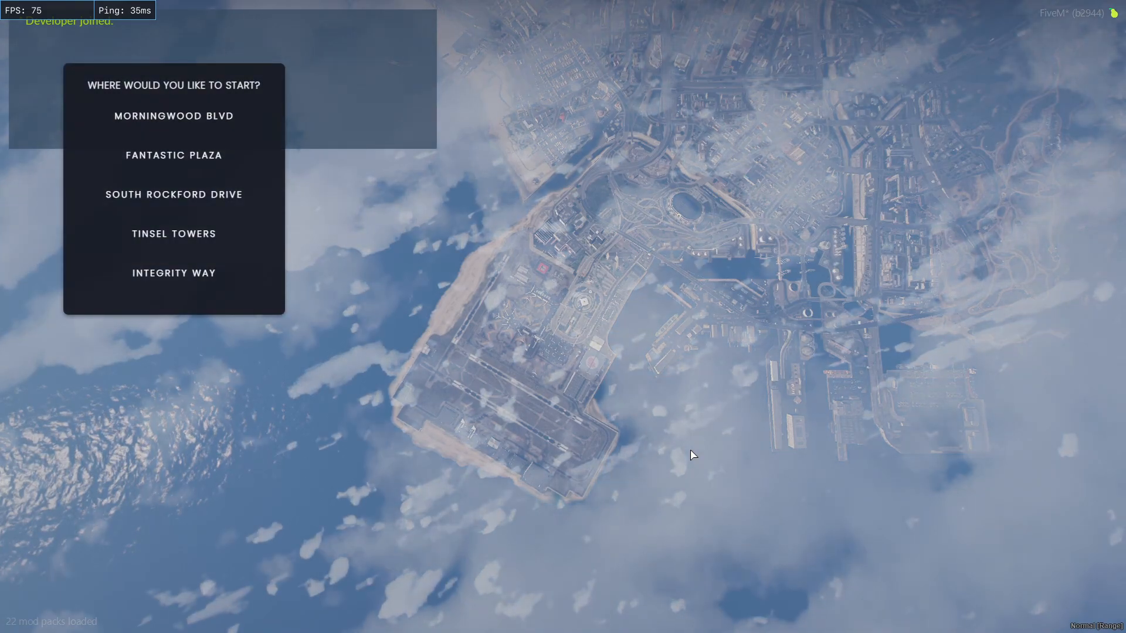
{"action": "left_click", "coordinate": [235, 273]}
{"action": "left_click", "coordinate": [175, 321]}
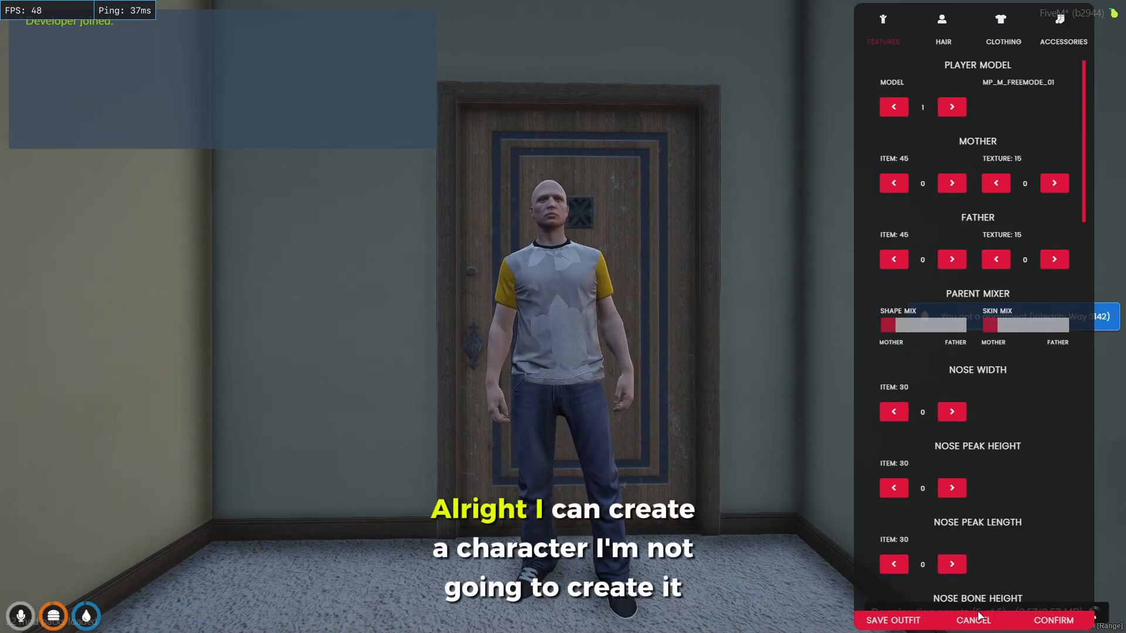
Save the current outfit as TEST and finish character creation
{"action": "left_click", "coordinate": [915, 623]}
{"action": "left_click", "coordinate": [577, 321]}
{"action": "type", "text": "TE"}
{"action": "key", "text": "BackSpace"}
{"action": "key", "text": "BackSpace"}
{"action": "type", "text": "TEST"}
{"action": "left_click", "coordinate": [515, 357]}
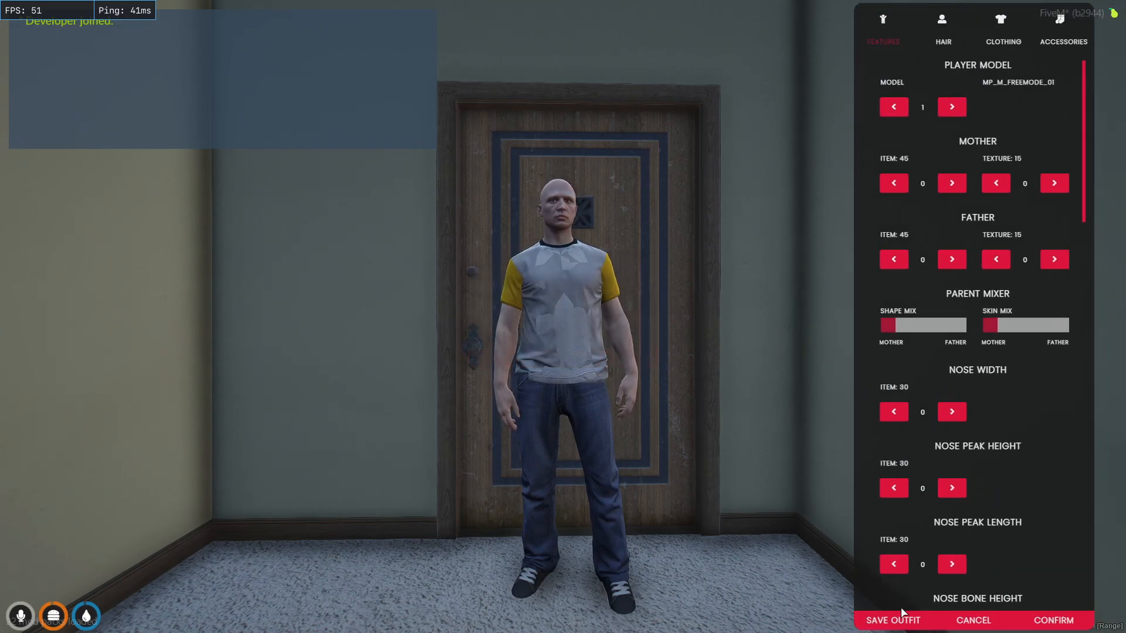
{"action": "left_click", "coordinate": [1050, 620]}
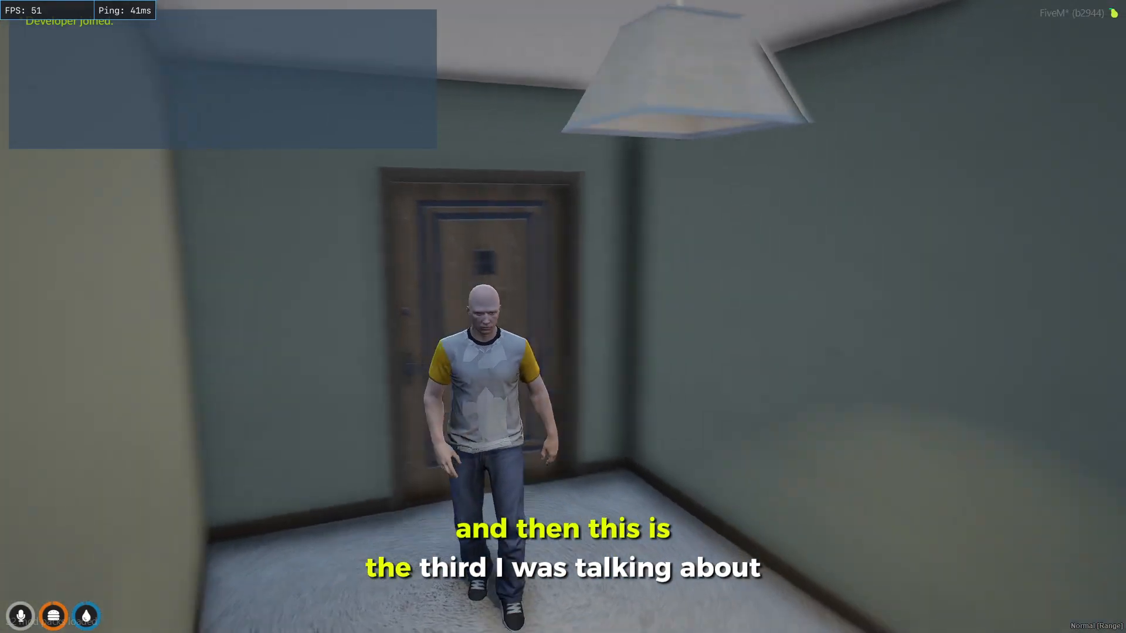
Walk to the door and choose Leave Apartment from its target options
{"action": "key", "text": "alt"}
{"action": "key", "text": "alt"}
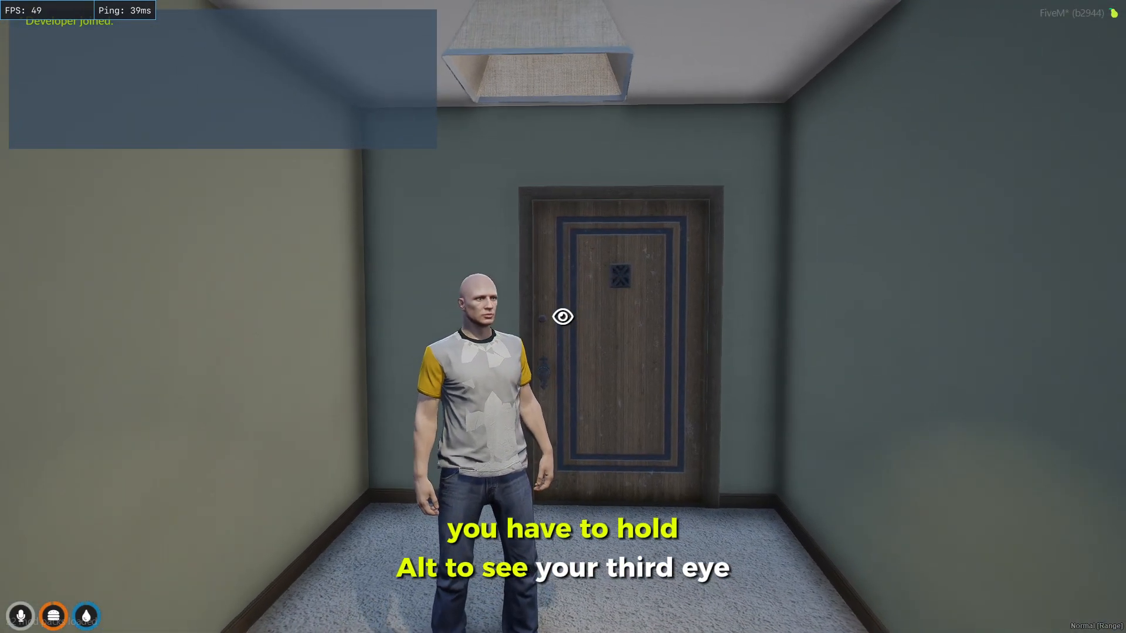
{"action": "key", "text": "w"}
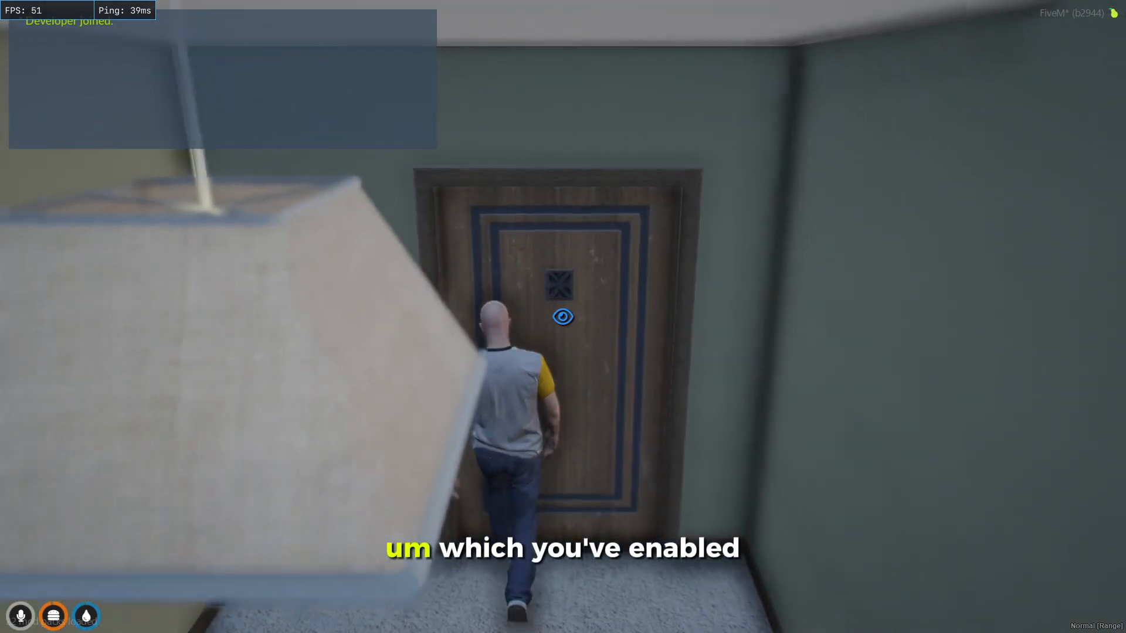
{"action": "right_click", "coordinate": [563, 317]}
{"action": "right_click", "coordinate": [557, 323]}
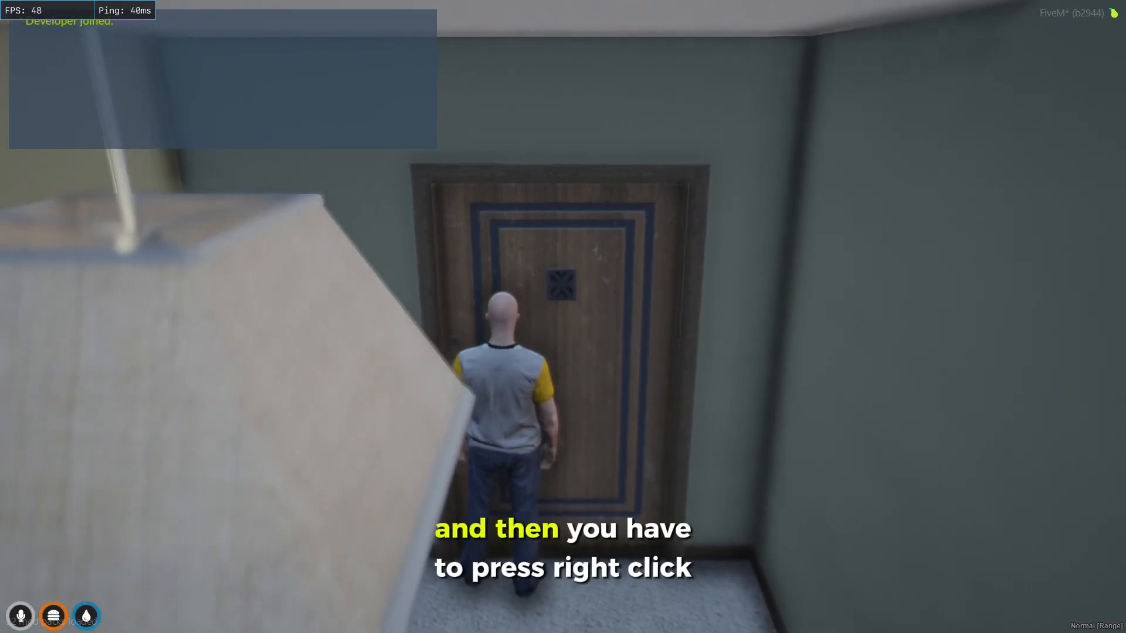
{"action": "key", "text": "alt"}
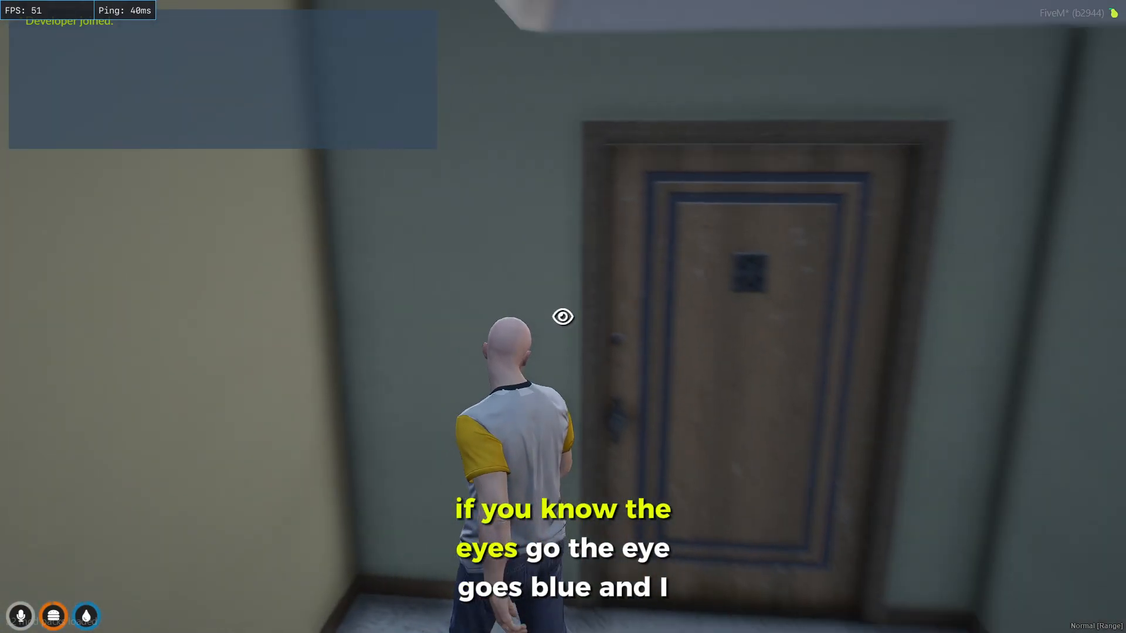
{"action": "right_click", "coordinate": [563, 317]}
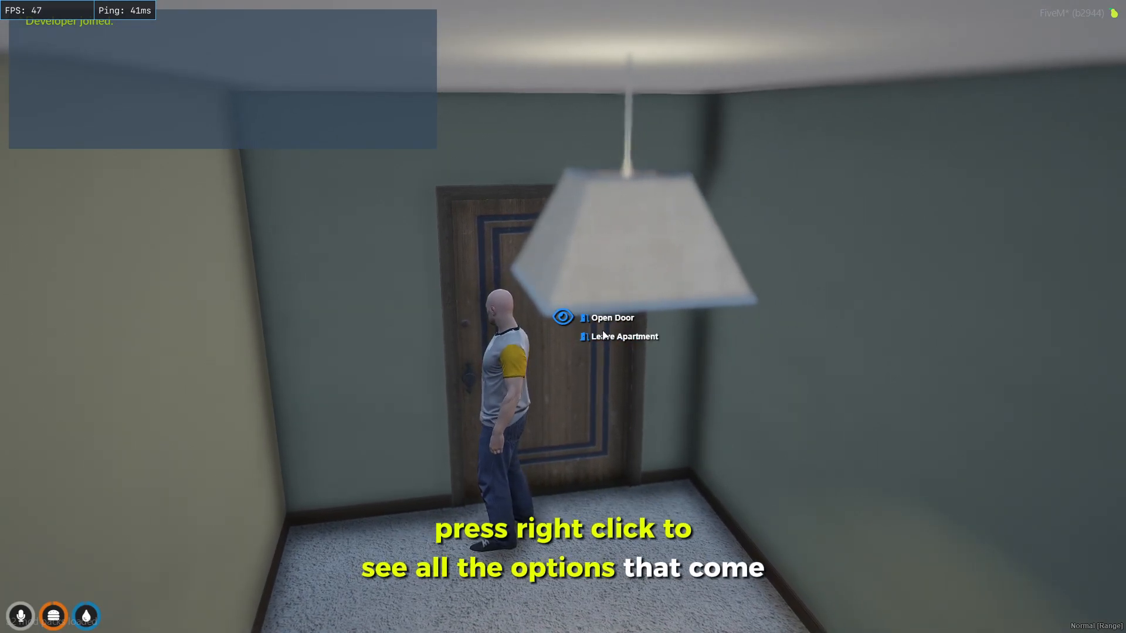
{"action": "left_click", "coordinate": [626, 337]}
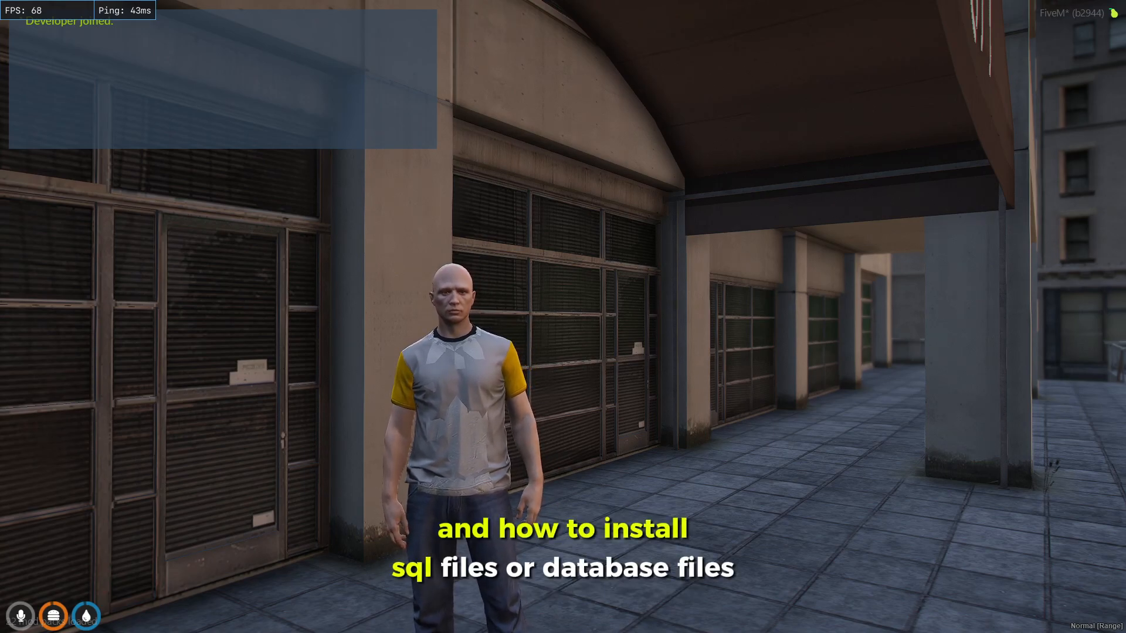
{"action": "key", "text": "w"}
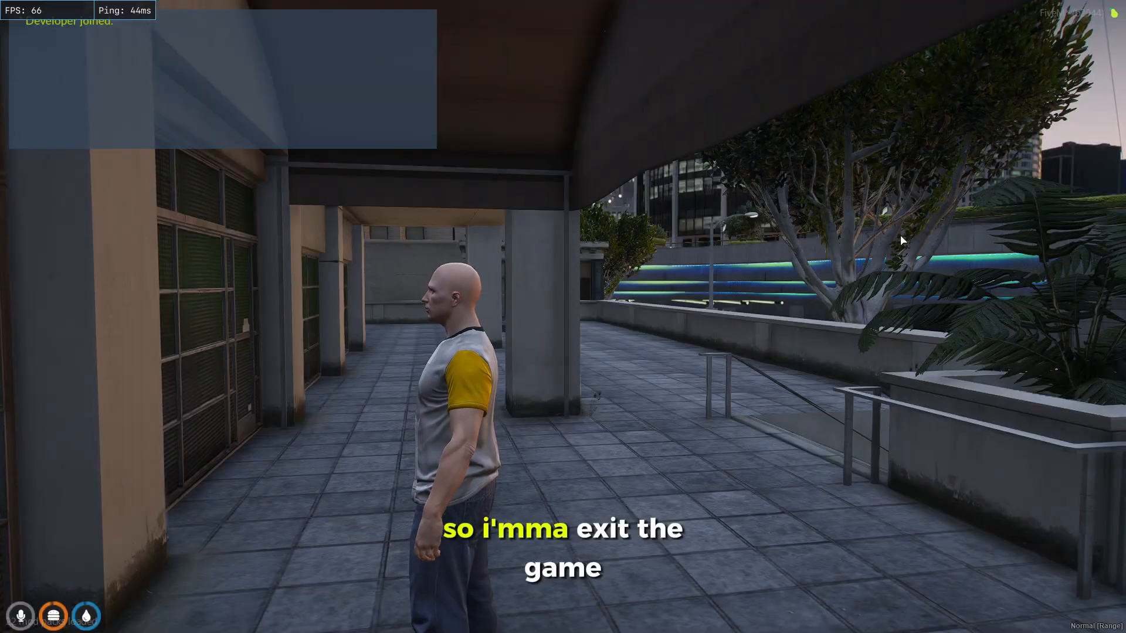
Exit the game back to the Airnode panel console and open a new browser tab
{"action": "key", "text": "F8"}
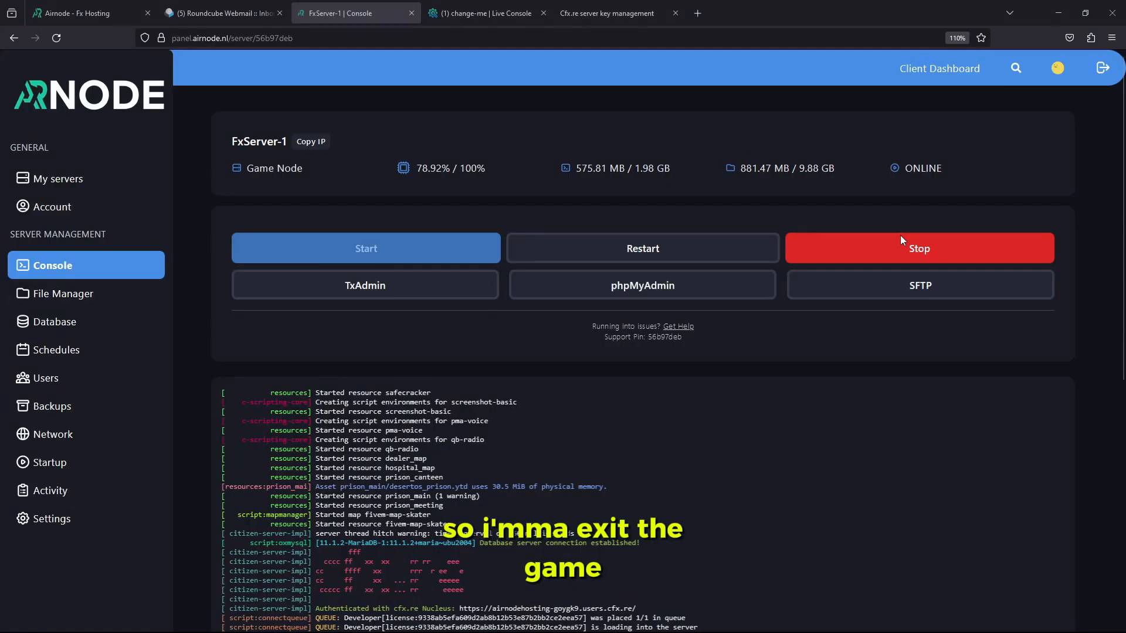
{"action": "scroll", "coordinate": [410, 105], "scroll_direction": "down", "scroll_amount": 2}
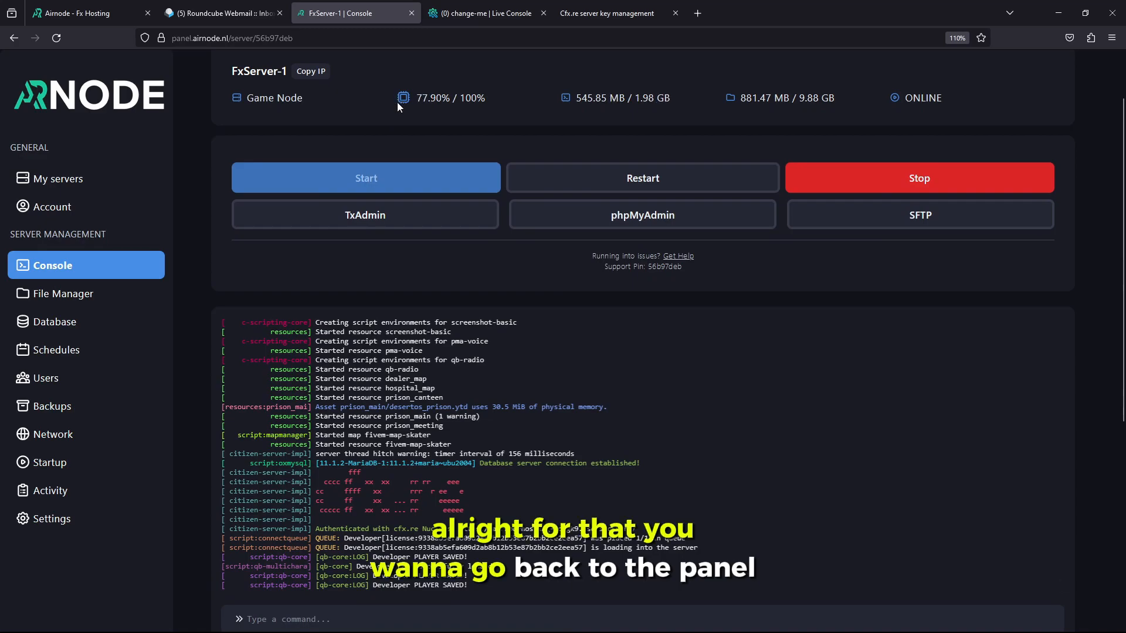
{"action": "scroll", "coordinate": [396, 102], "scroll_direction": "up", "scroll_amount": 2}
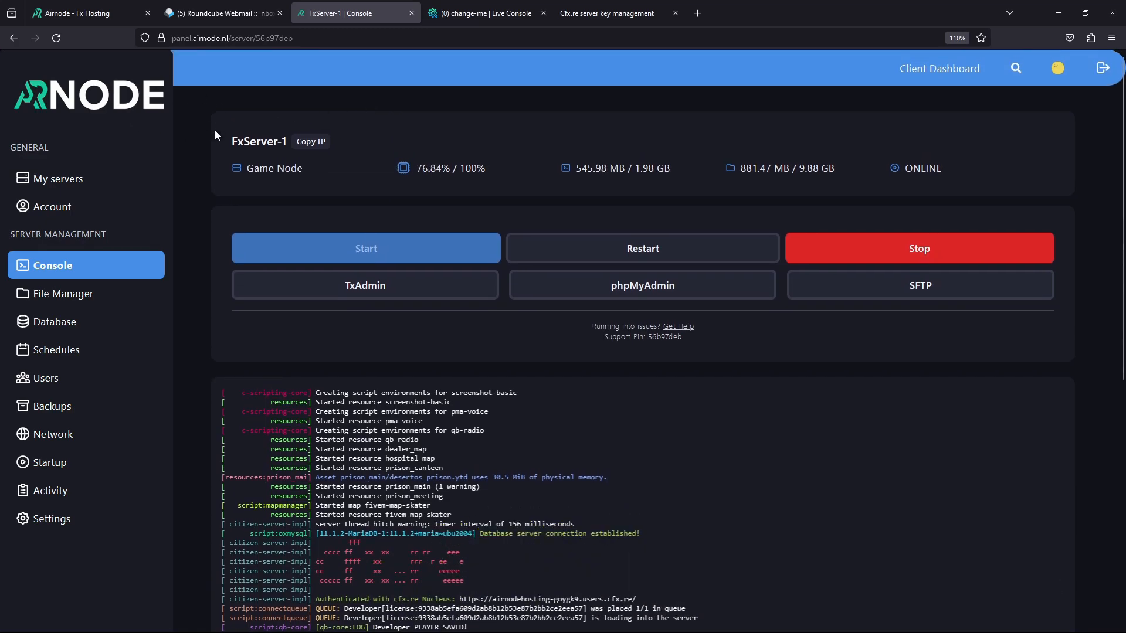
{"action": "left_click", "coordinate": [697, 13]}
Search Google for WinSCP and open the winscp.net 6.1 download page, accepting consent prompts
{"action": "type", "text": "winds"}
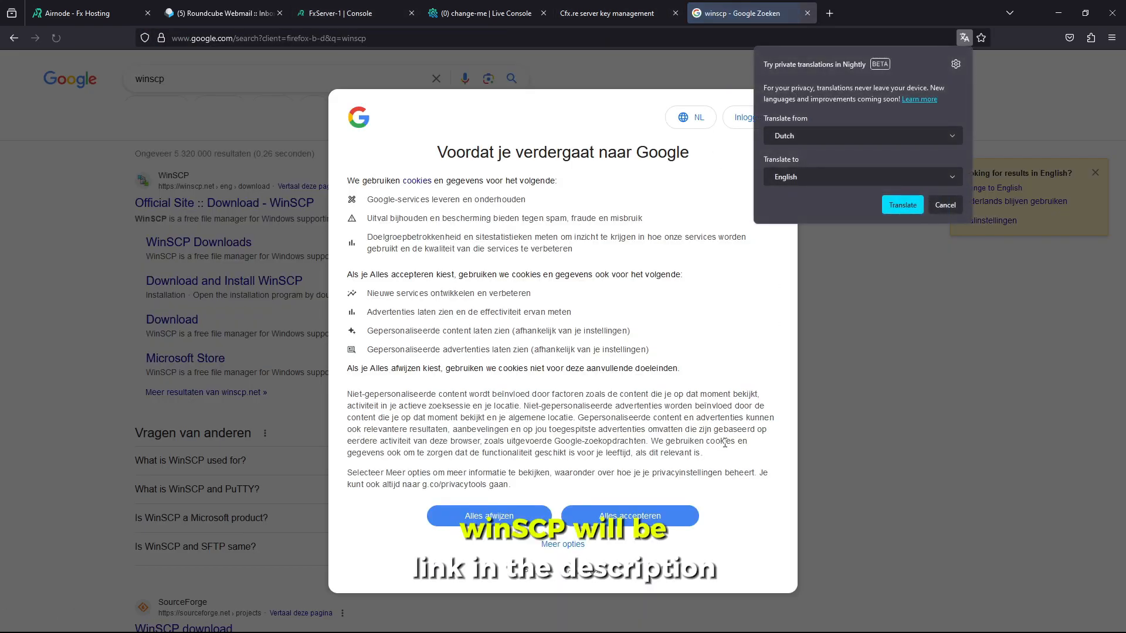
{"action": "left_click", "coordinate": [507, 517]}
{"action": "left_click", "coordinate": [206, 205]}
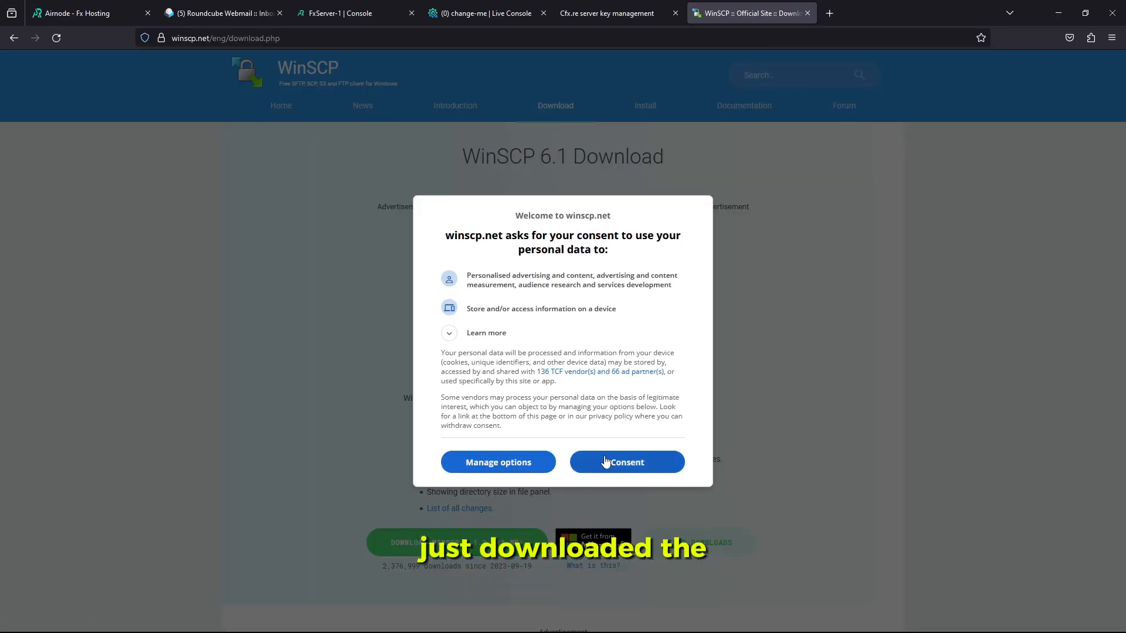
{"action": "left_click", "coordinate": [649, 463]}
{"action": "scroll", "coordinate": [396, 479], "scroll_direction": "down", "scroll_amount": 2}
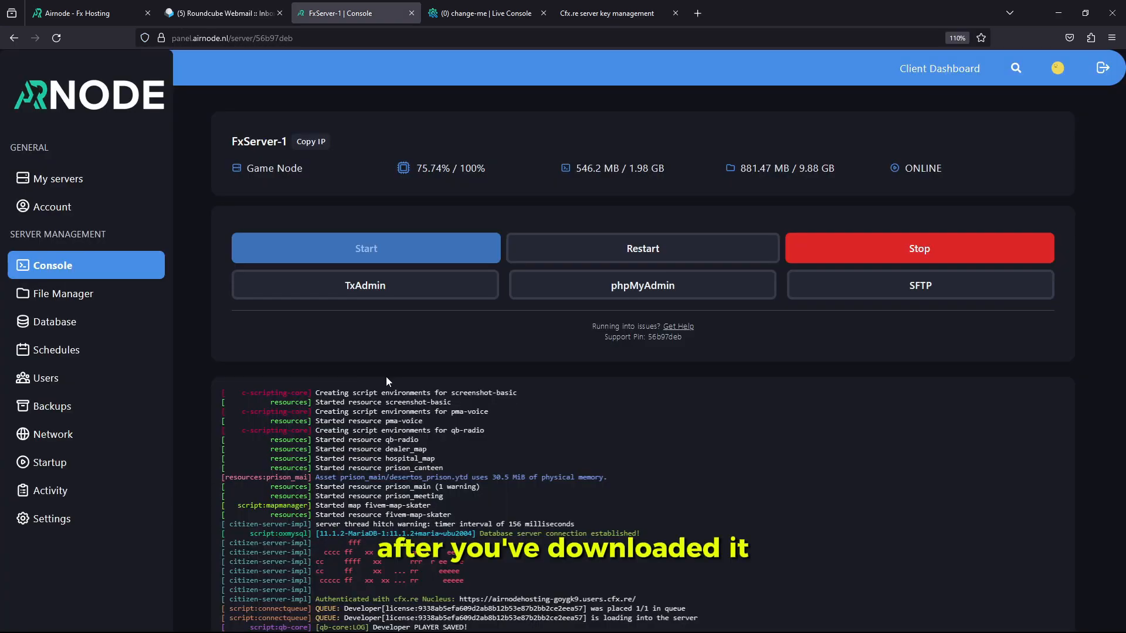
Launch the server's SFTP link from Settings, always opening sftp links with WinSCP
{"action": "left_click", "coordinate": [101, 522]}
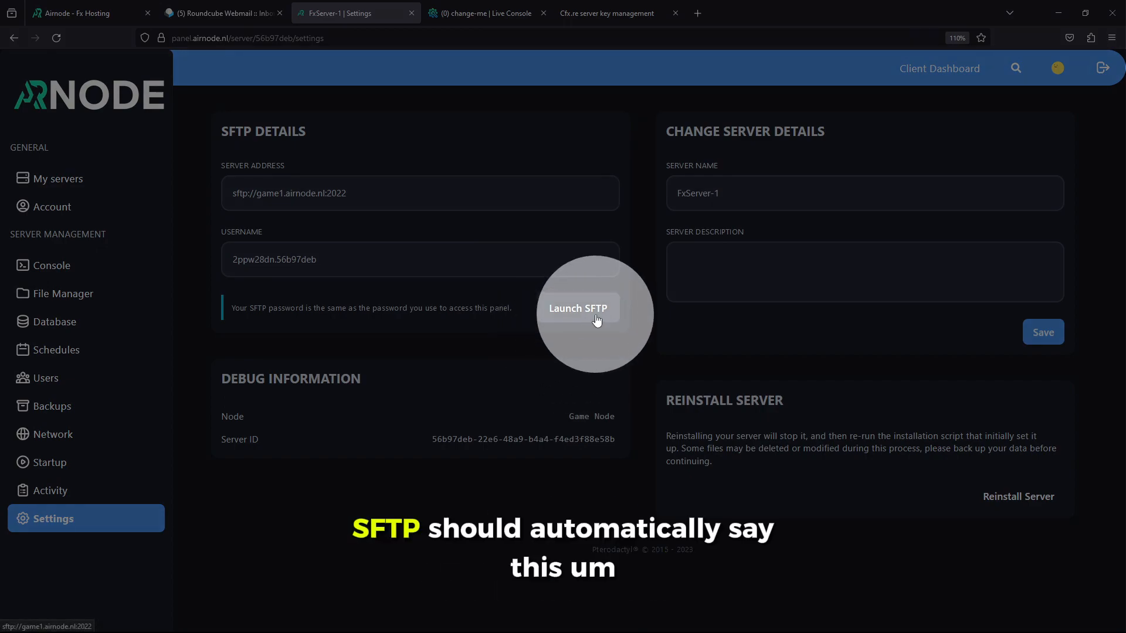
{"action": "left_click", "coordinate": [596, 320]}
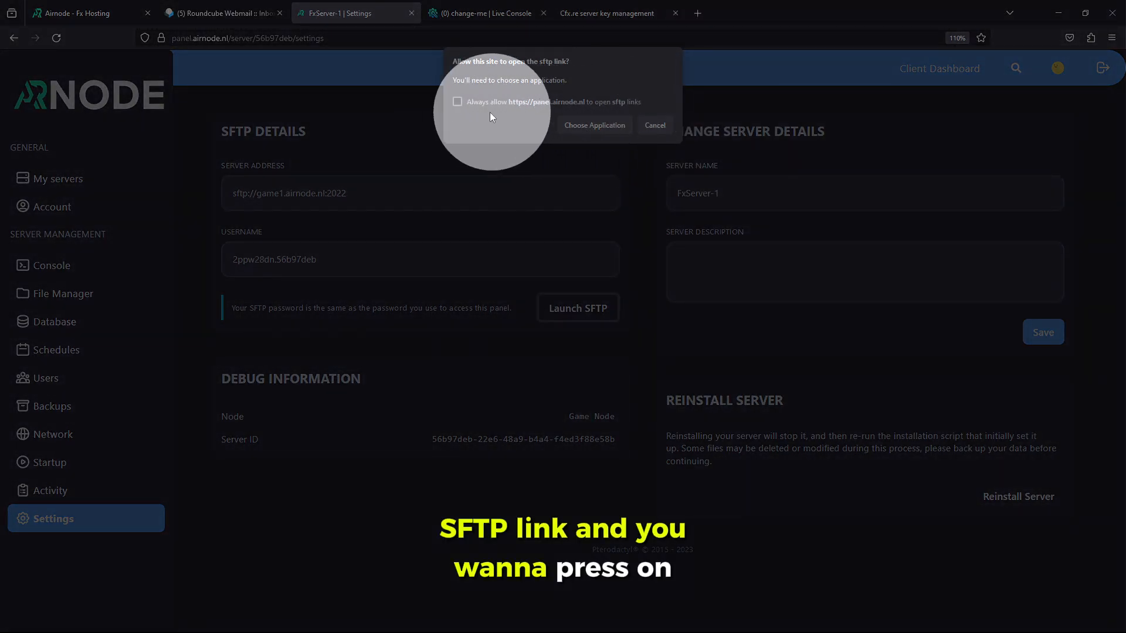
{"action": "left_click", "coordinate": [459, 101]}
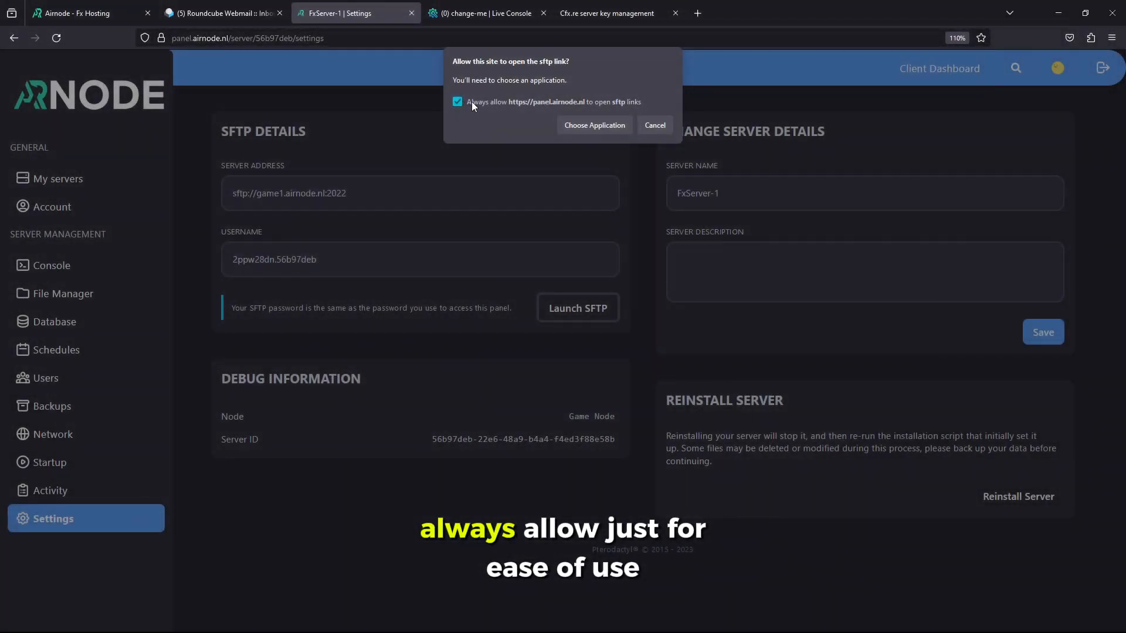
{"action": "left_click", "coordinate": [571, 124]}
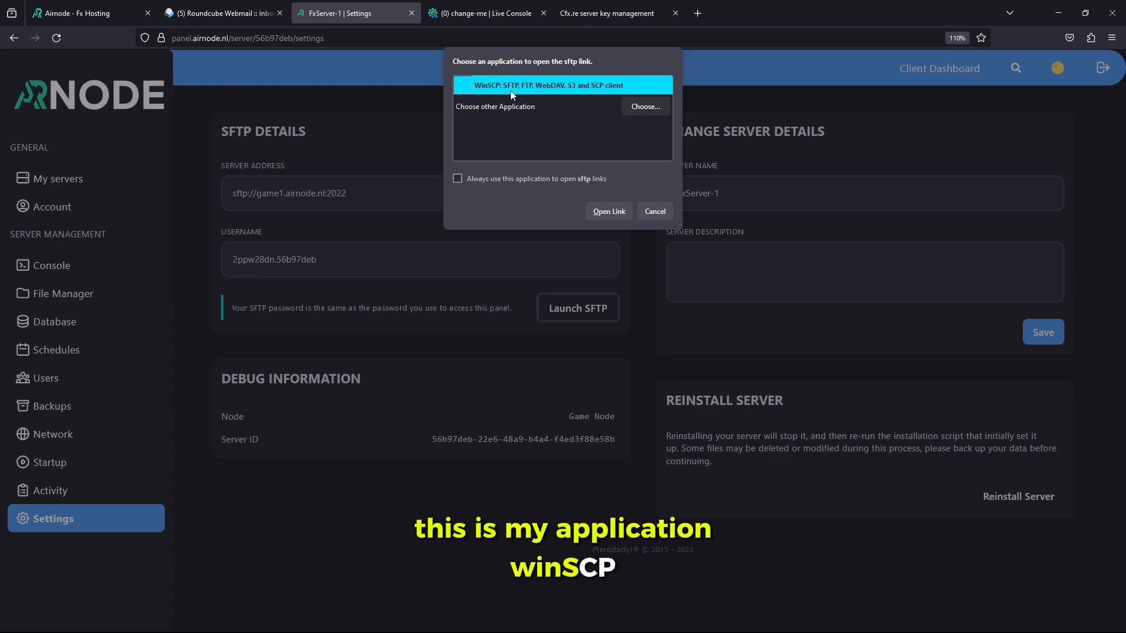
{"action": "left_click", "coordinate": [588, 179]}
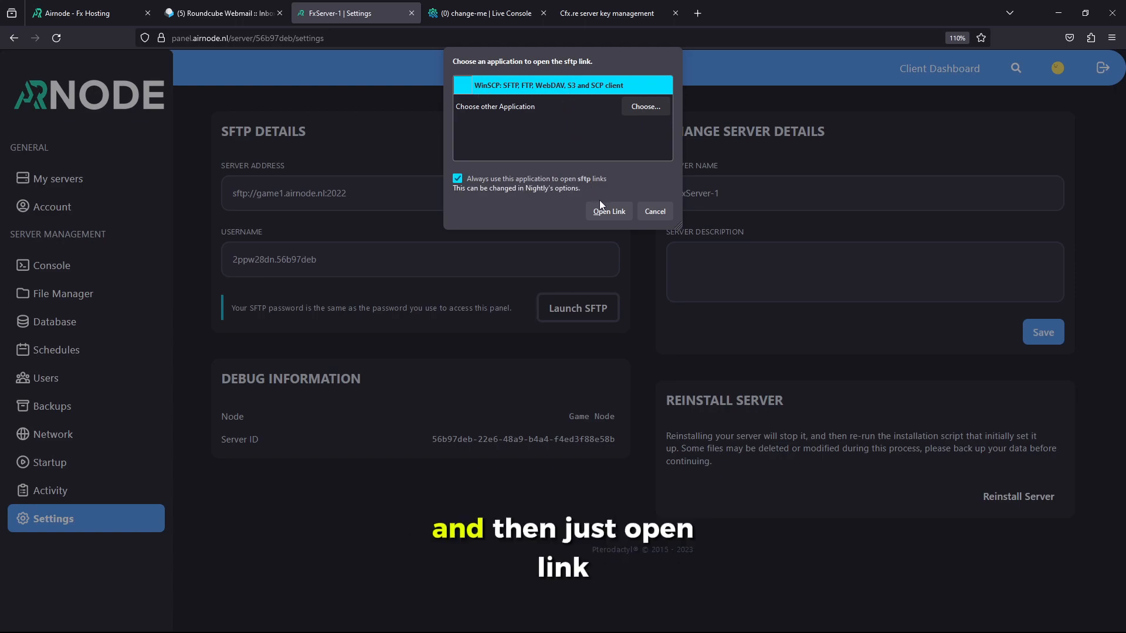
{"action": "left_click", "coordinate": [603, 212]}
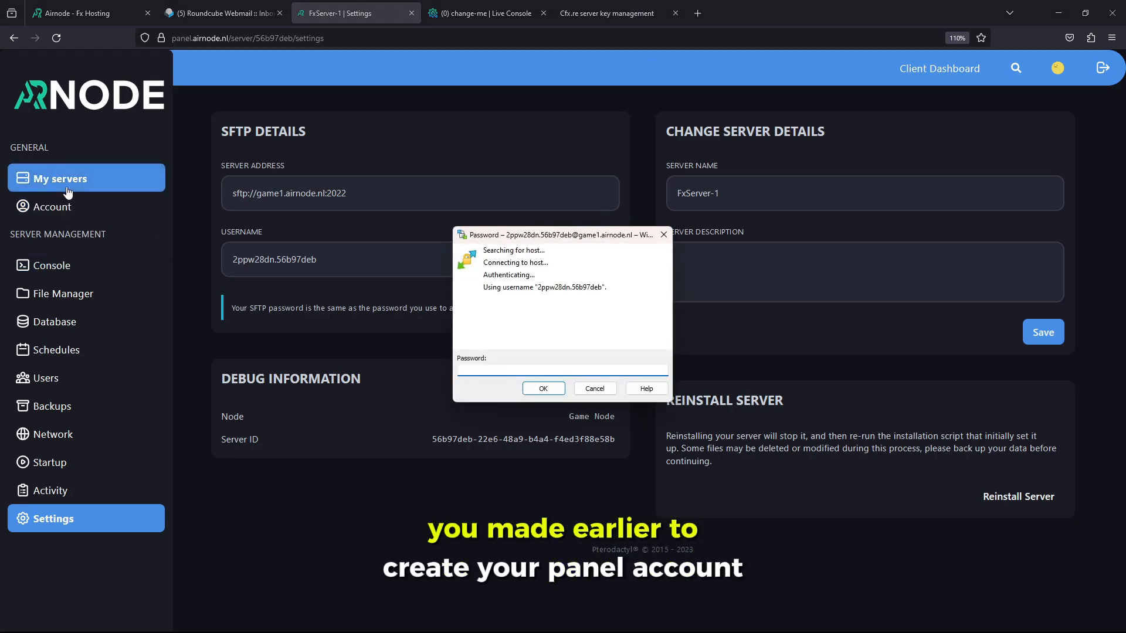
Log in to WinSCP with the SFTP password and enlarge its window
{"action": "left_click_drag", "start_coordinate": [493, 237], "coordinate": [450, 300]}
{"action": "type", "text": "••••"}
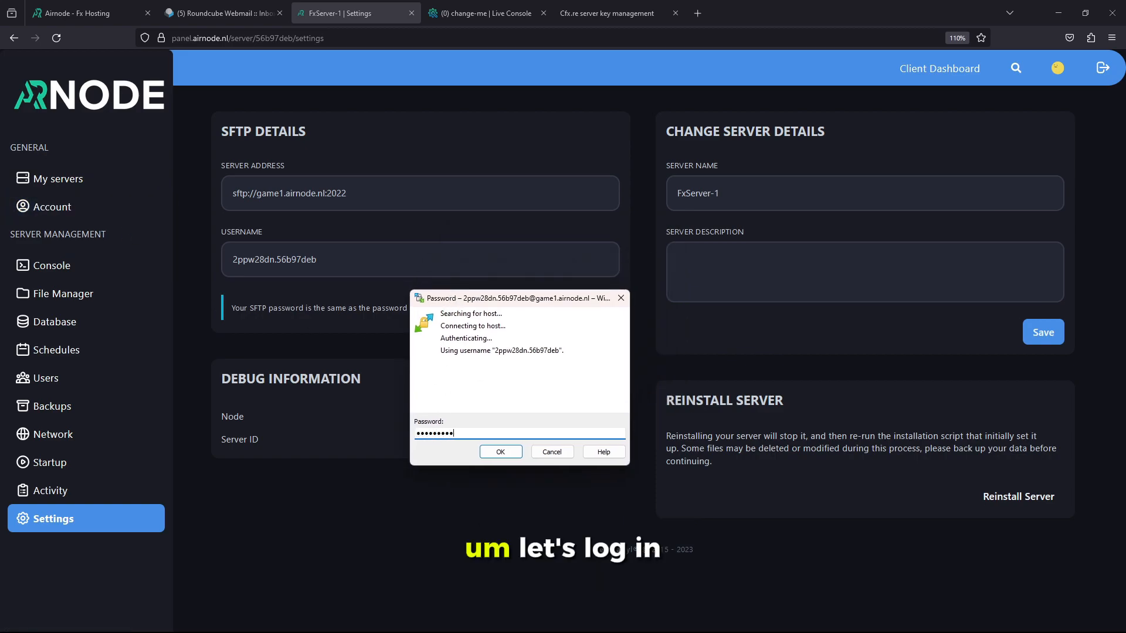
{"action": "key", "text": "Return"}
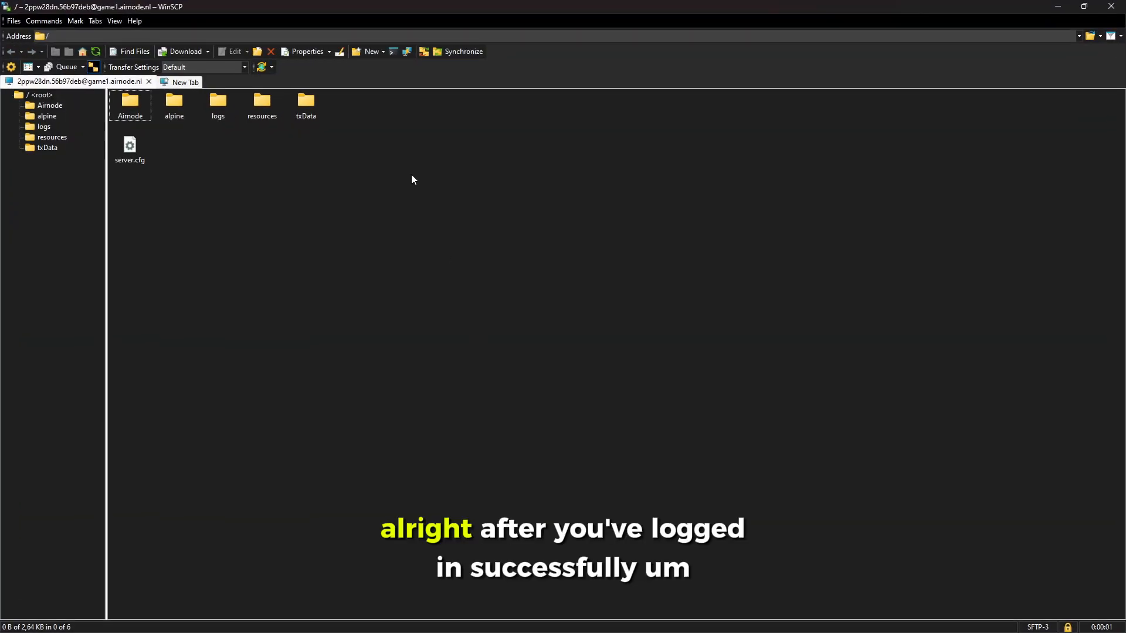
{"action": "left_click_drag", "start_coordinate": [563, 6], "coordinate": [495, 186]}
{"action": "left_click_drag", "start_coordinate": [677, 452], "coordinate": [804, 560]}
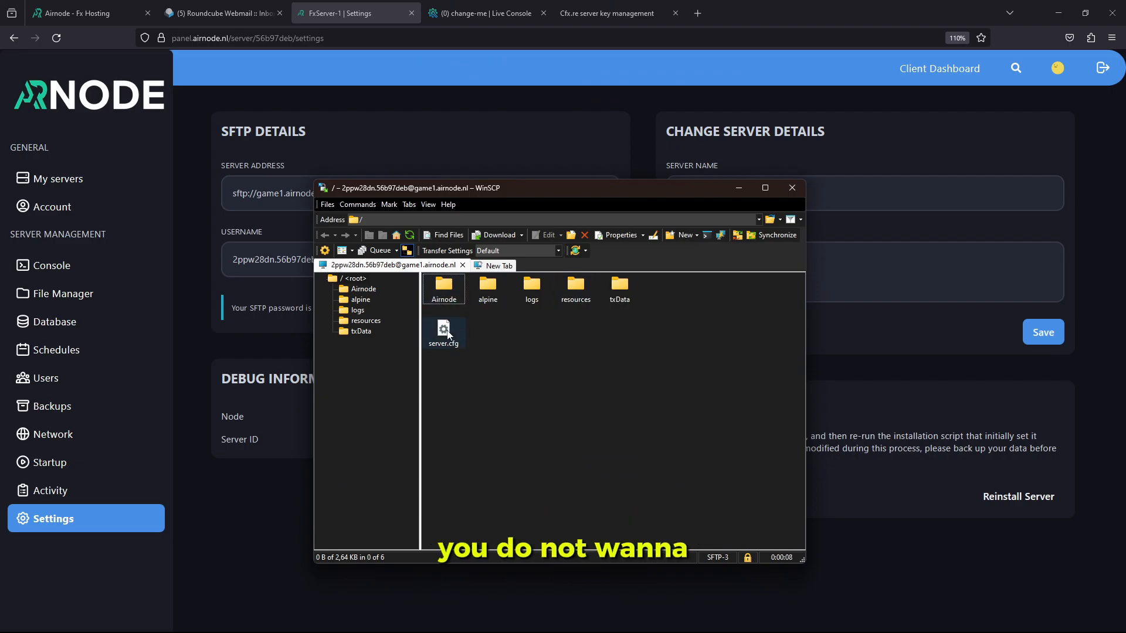
Browse into Airnode/resources showing [cfx-default], [qb], [standalone] and [voice], then return to the panel
{"action": "left_click", "coordinate": [505, 343]}
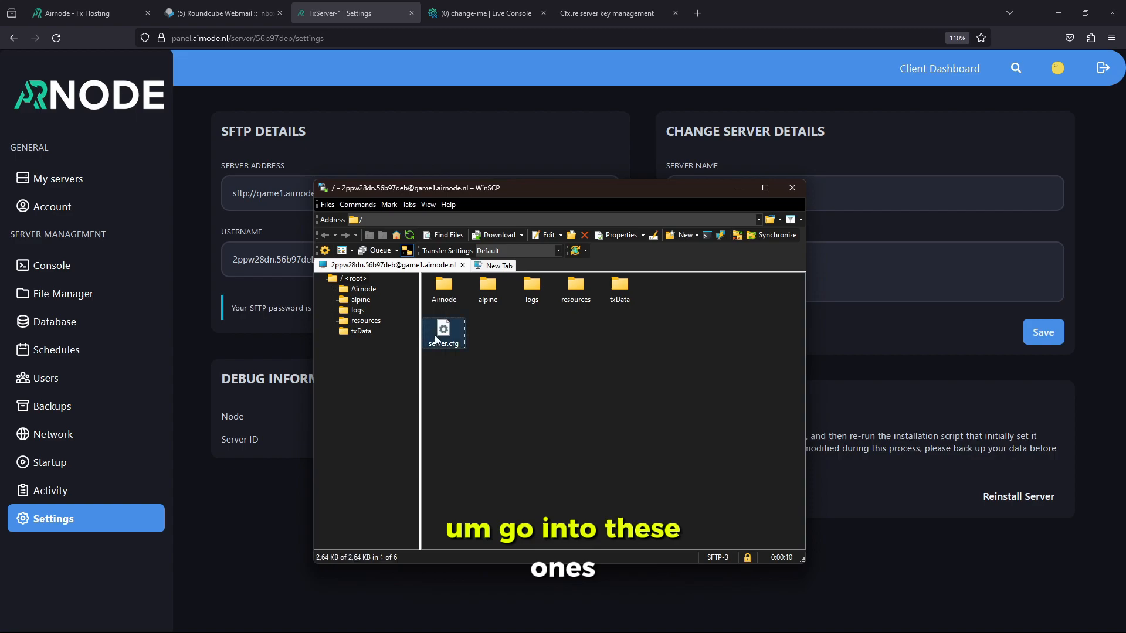
{"action": "left_click", "coordinate": [587, 294], "text": "ctrl"}
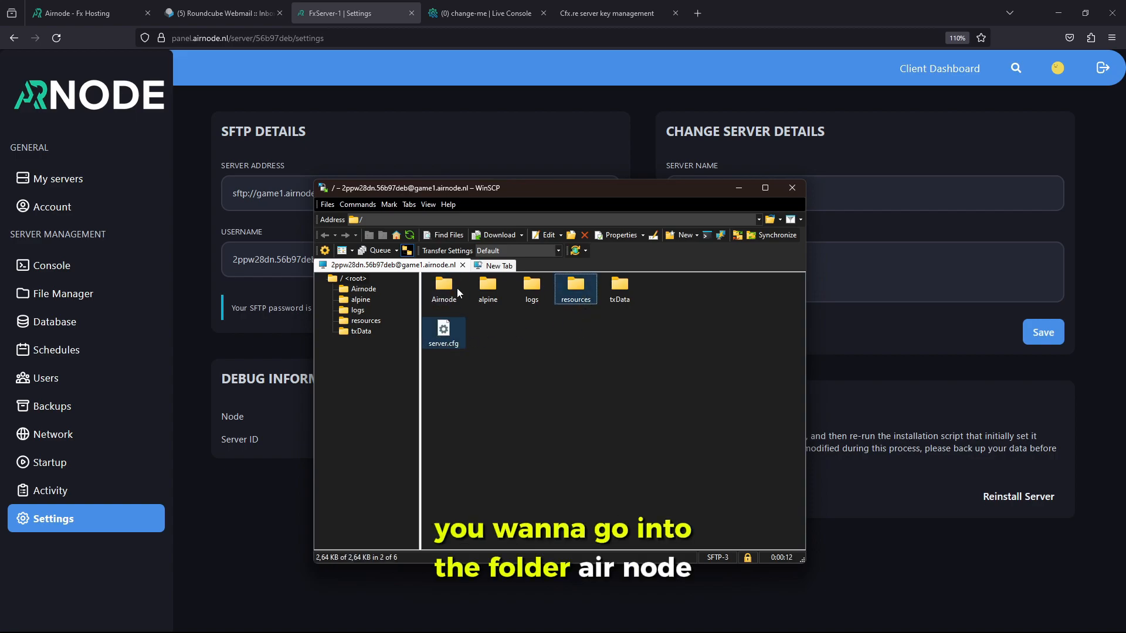
{"action": "left_click", "coordinate": [576, 300], "text": "ctrl"}
{"action": "right_click", "coordinate": [575, 295]}
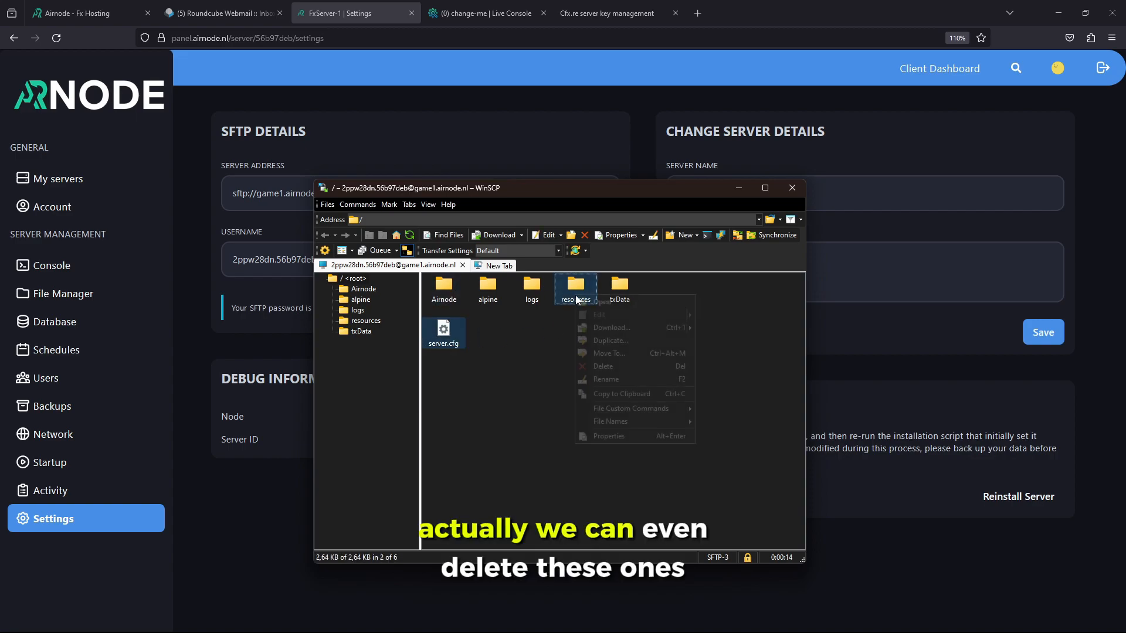
{"action": "left_click", "coordinate": [531, 326]}
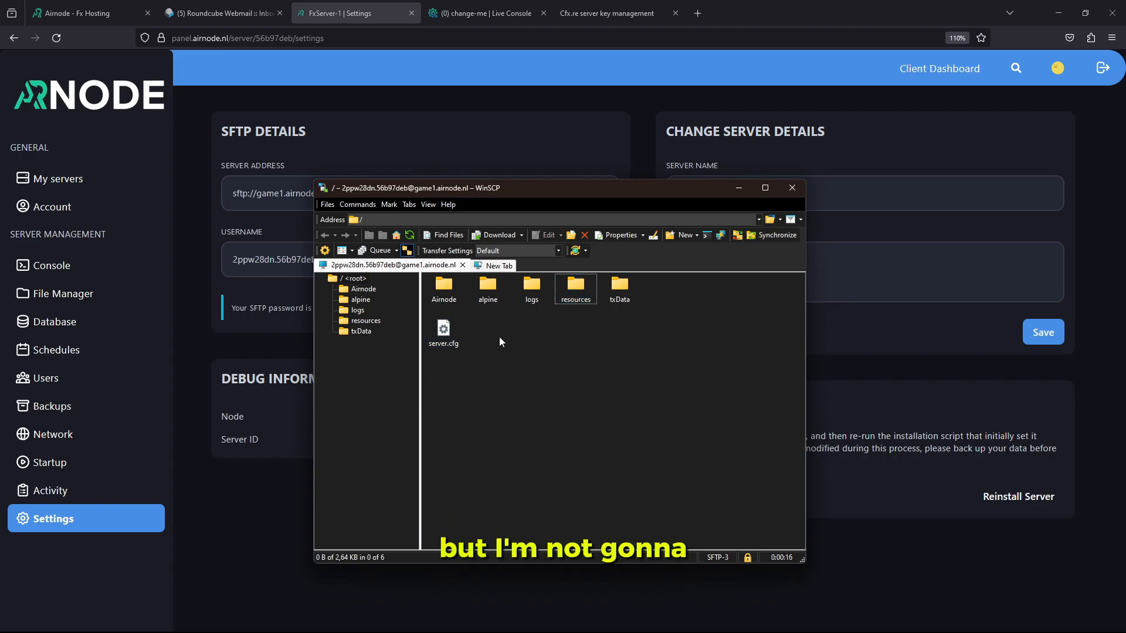
{"action": "double_click", "coordinate": [445, 290]}
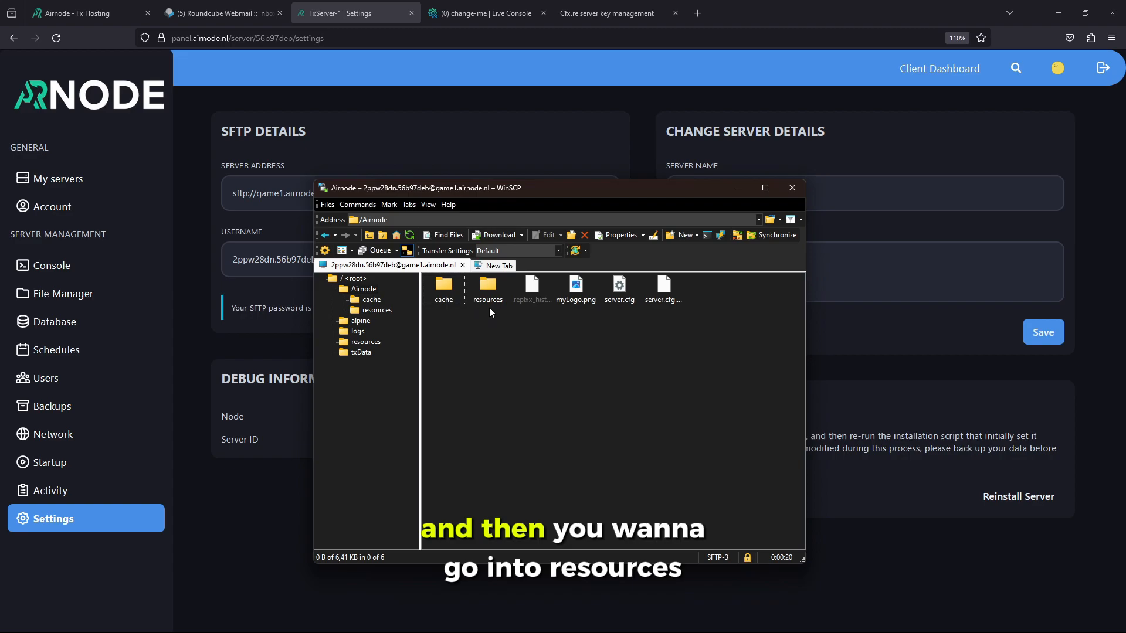
{"action": "double_click", "coordinate": [488, 289]}
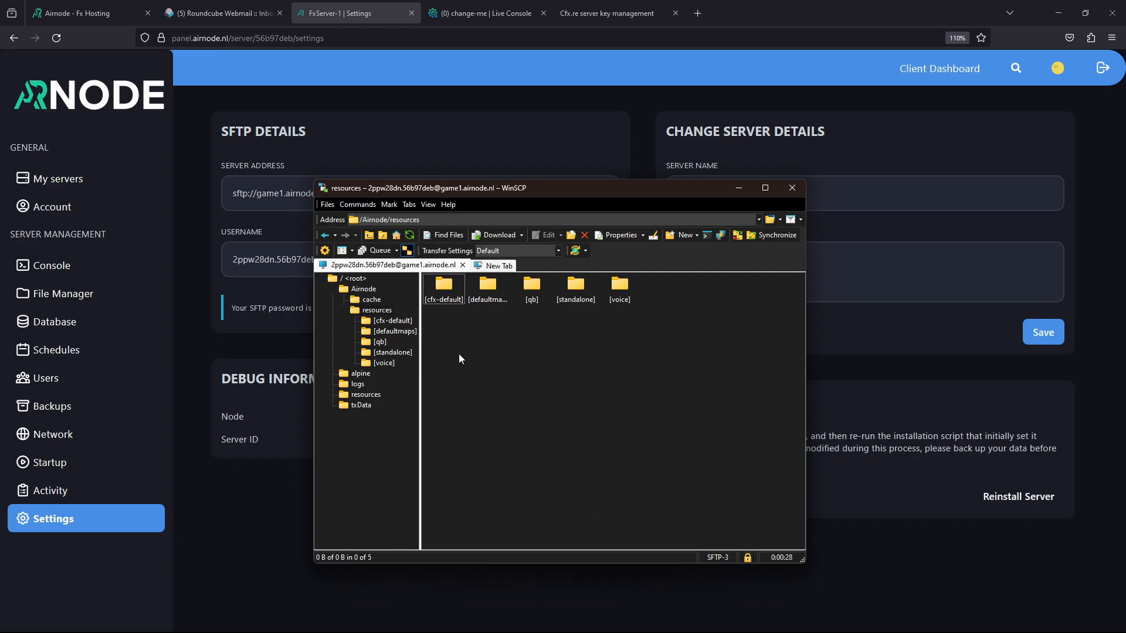
{"action": "key", "text": "alt+Left"}
{"action": "double_click", "coordinate": [488, 293]}
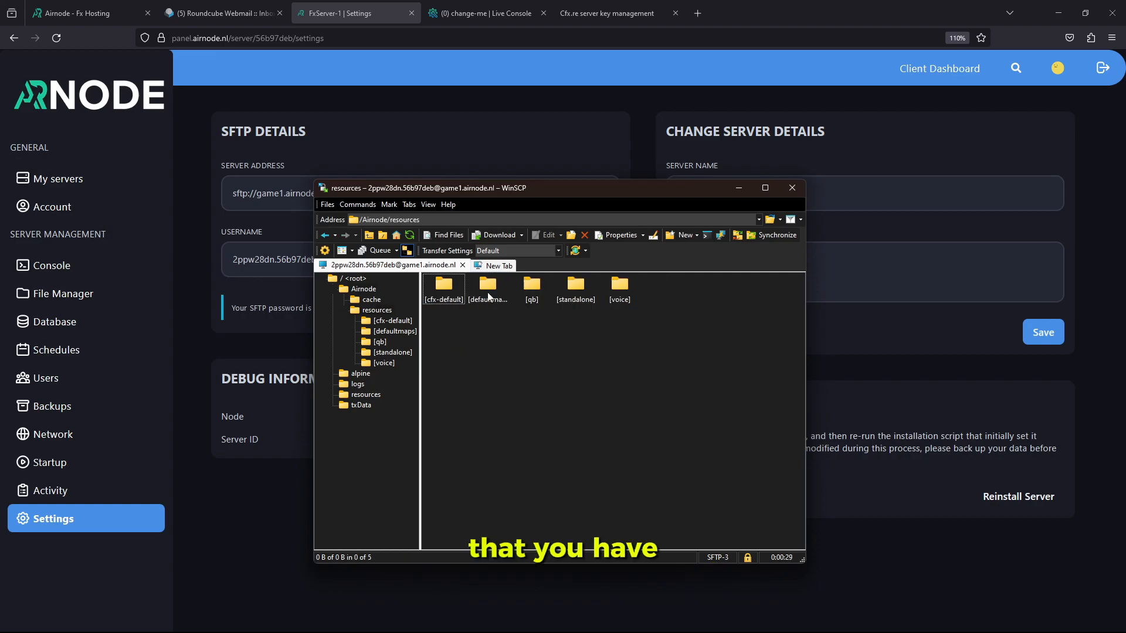
{"action": "left_click", "coordinate": [244, 455]}
From FxServer-1's console, open the phpMyAdmin login page in a new tab, keeping Database Server 1
{"action": "left_click", "coordinate": [83, 265]}
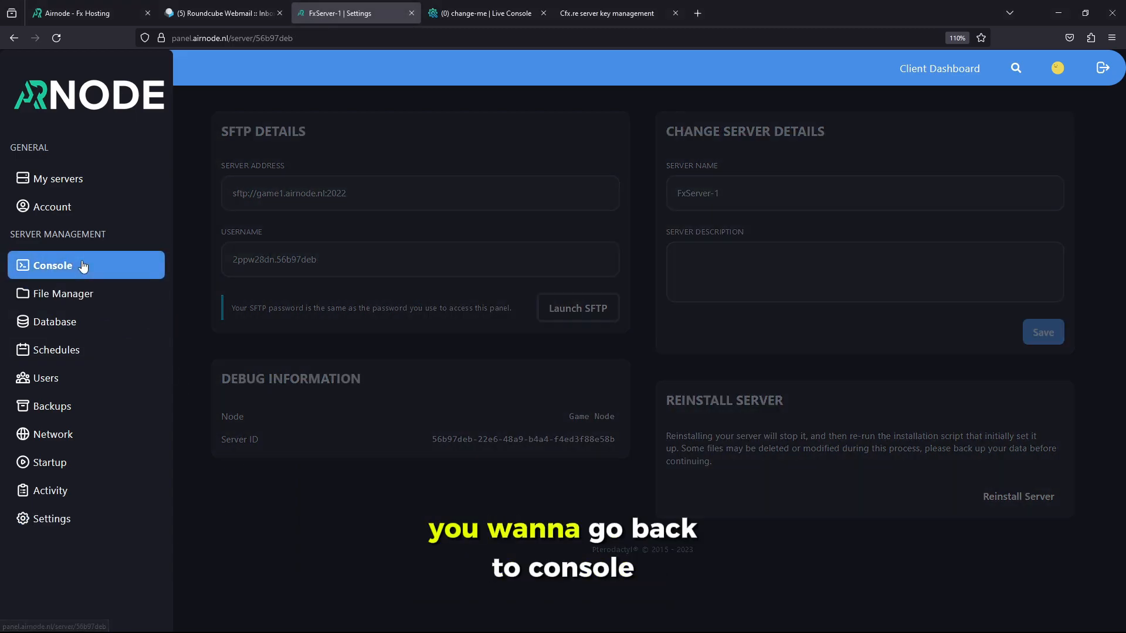
{"action": "left_click", "coordinate": [673, 291]}
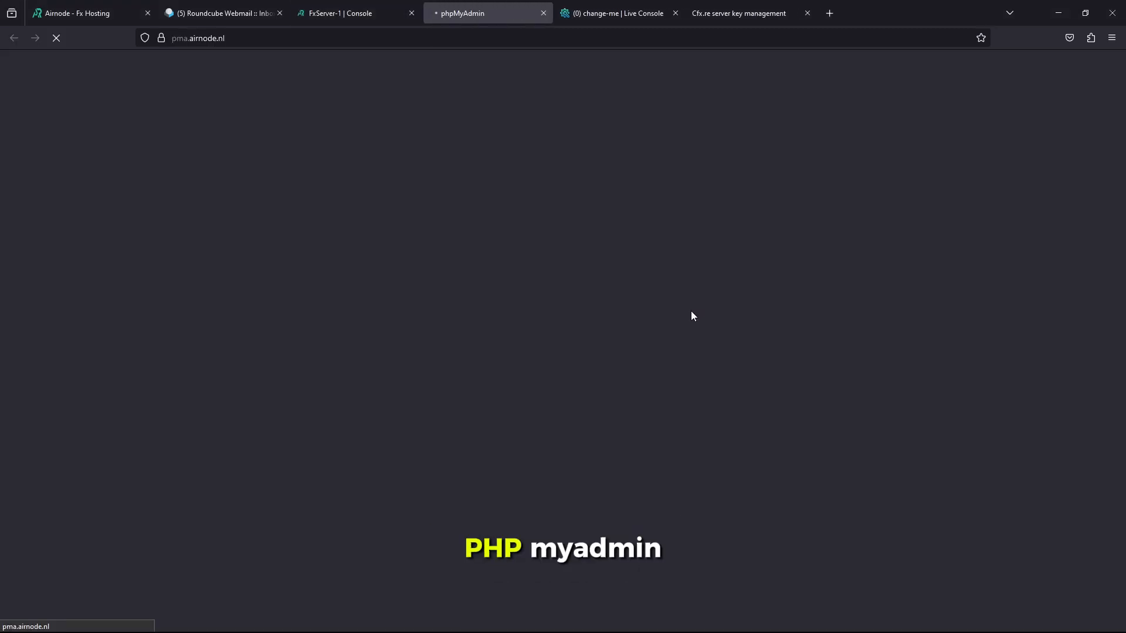
{"action": "left_click", "coordinate": [561, 303]}
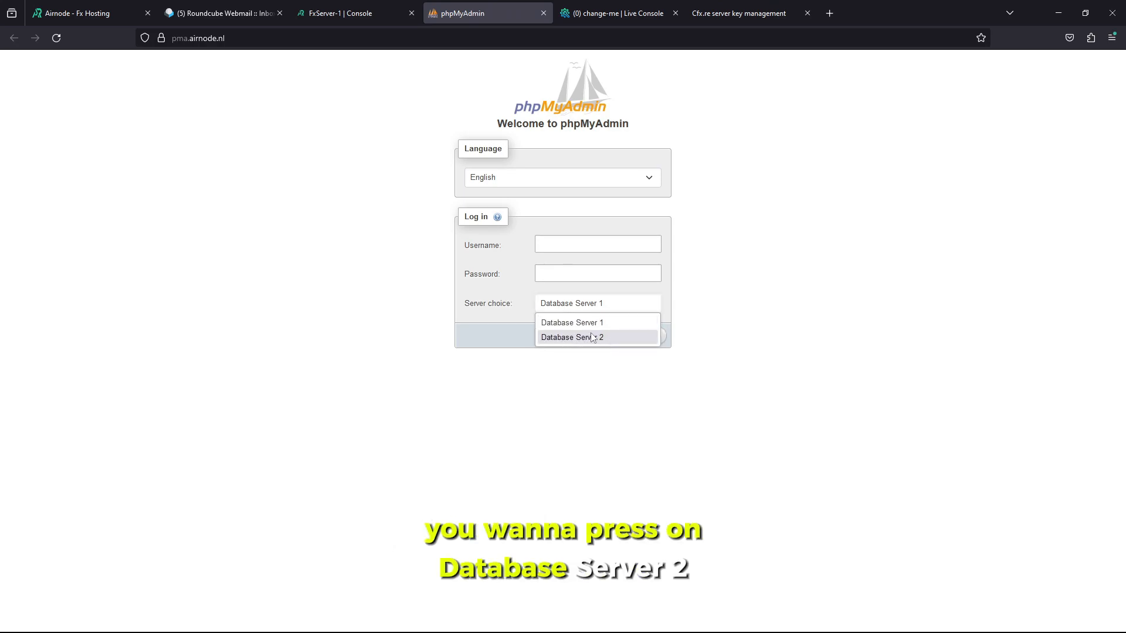
{"action": "left_click", "coordinate": [571, 322]}
Copy the s264_qb-server database username from its connection details into phpMyAdmin's username field
{"action": "left_click", "coordinate": [341, 7]}
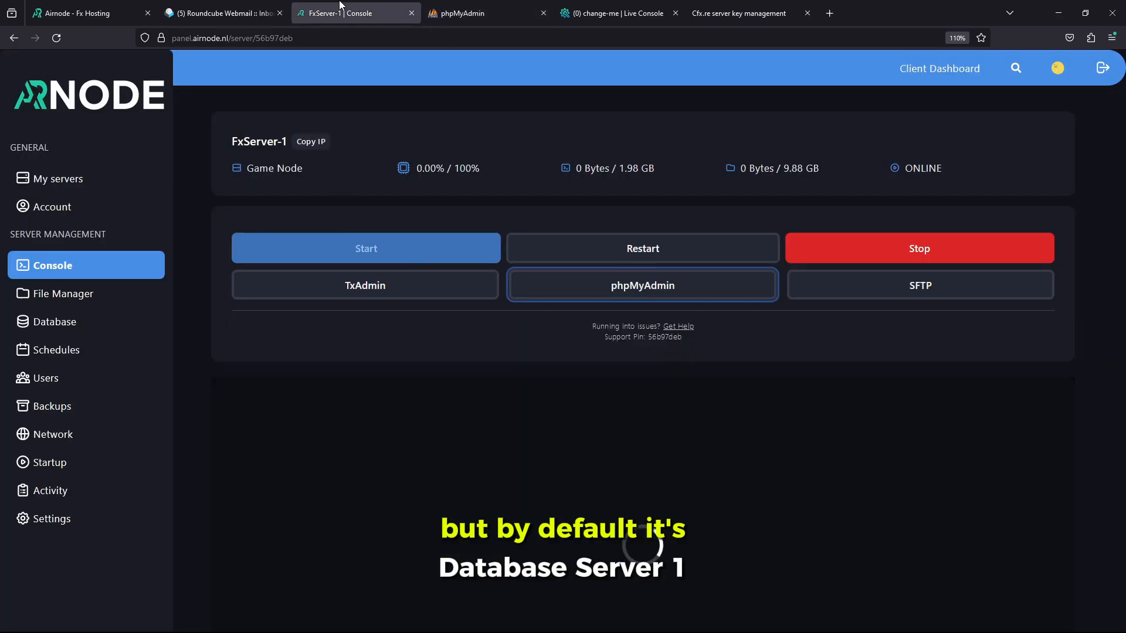
{"action": "left_click", "coordinate": [65, 322]}
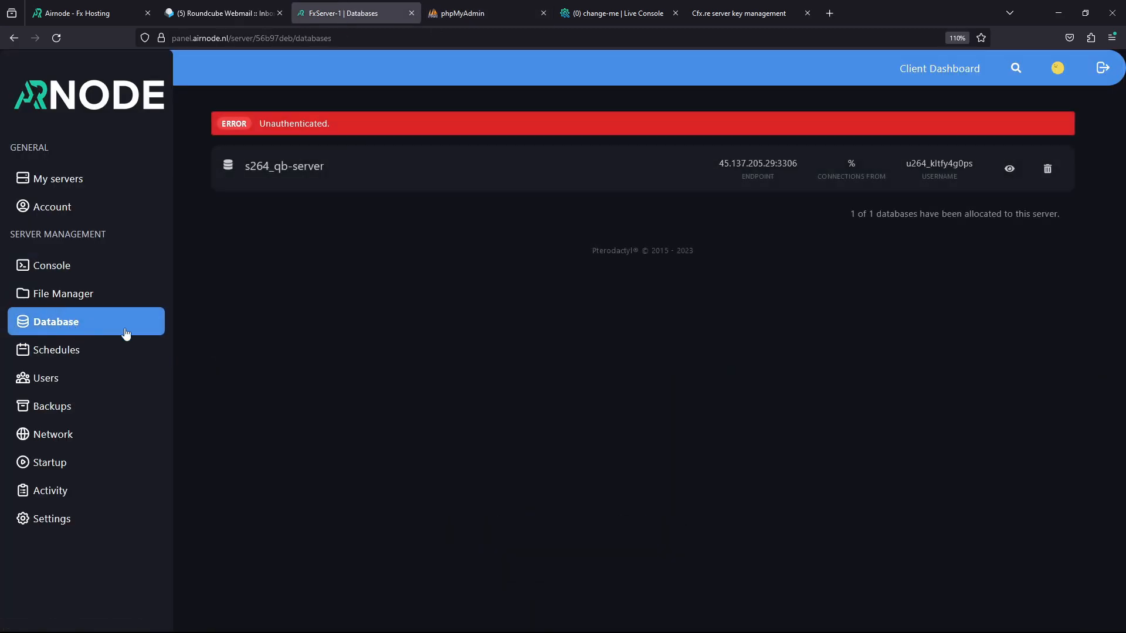
{"action": "left_click", "coordinate": [332, 169]}
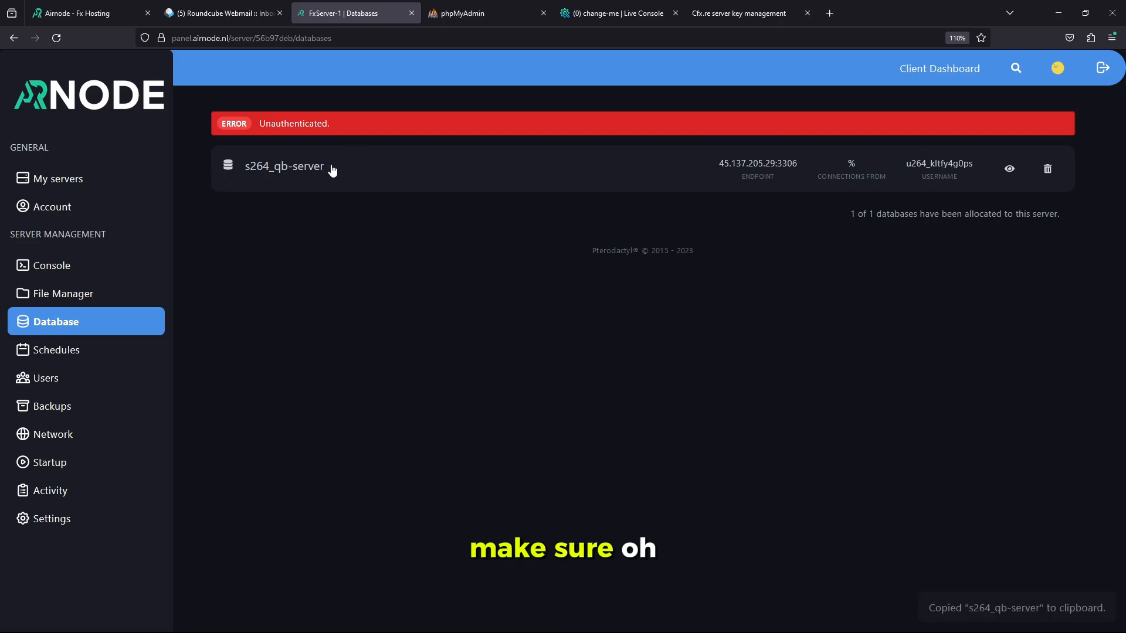
{"action": "left_click", "coordinate": [1008, 170]}
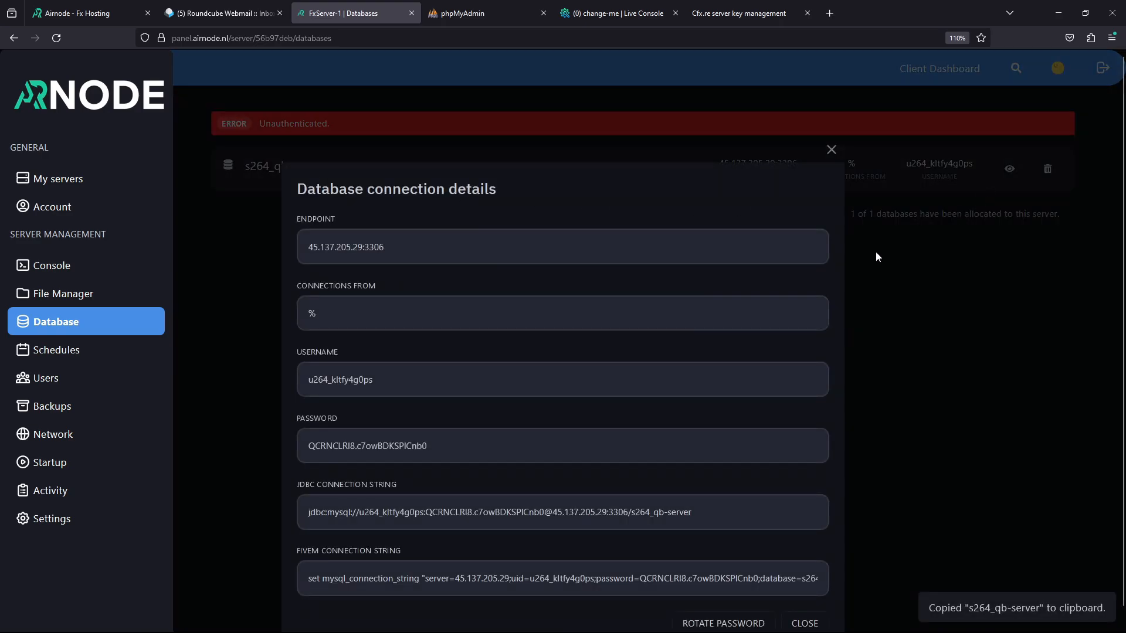
{"action": "left_click", "coordinate": [387, 380]}
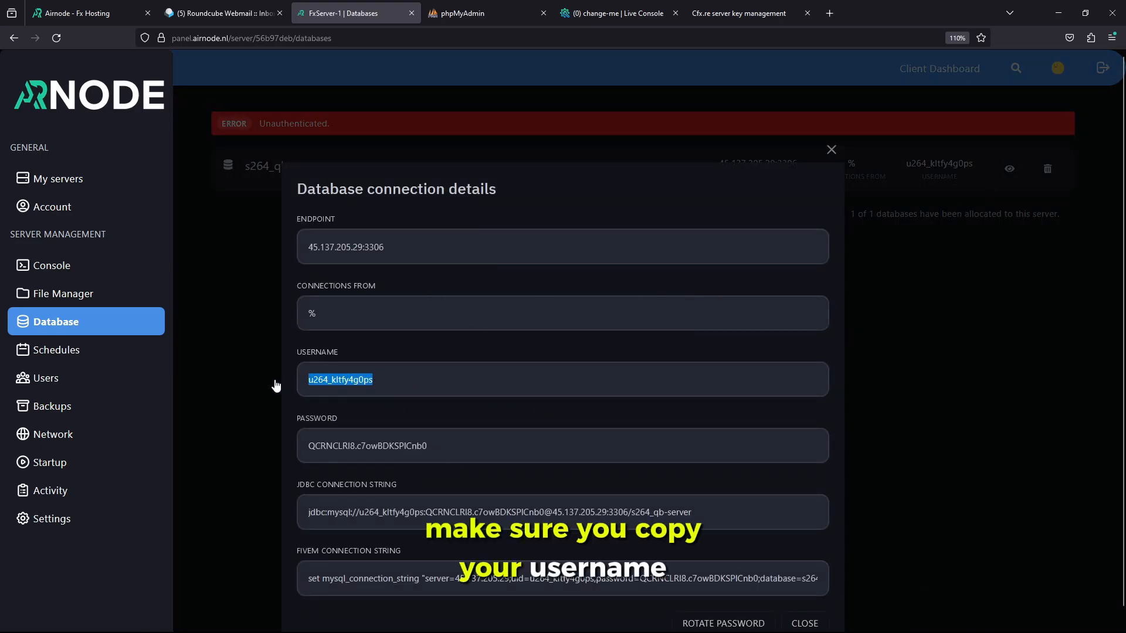
{"action": "left_click", "coordinate": [387, 381]}
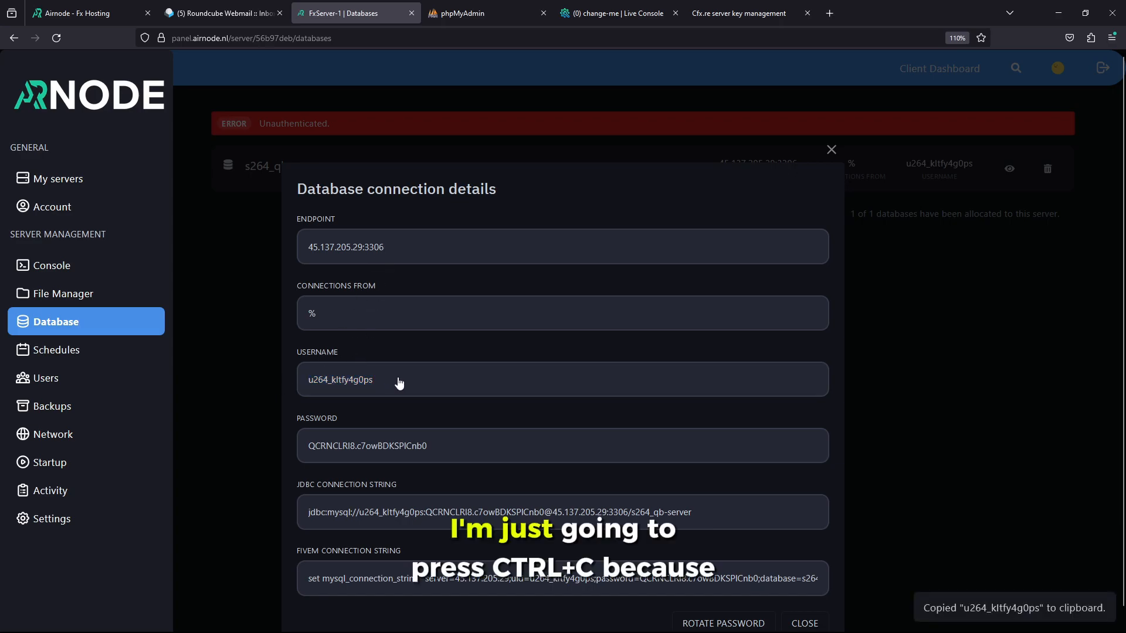
{"action": "left_click", "coordinate": [463, 13]}
{"action": "left_click", "coordinate": [551, 244]}
{"action": "key", "text": "ctrl+v"}
Copy the database password from the connection details, ready for phpMyAdmin's password field
{"action": "left_click", "coordinate": [343, 13]}
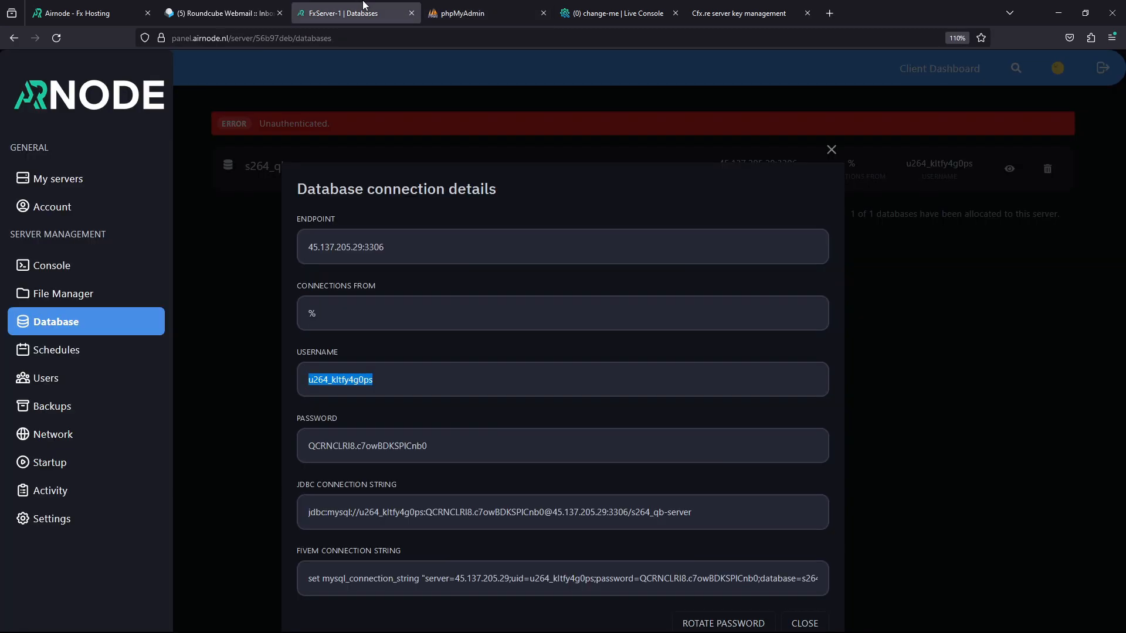
{"action": "left_click", "coordinate": [449, 450]}
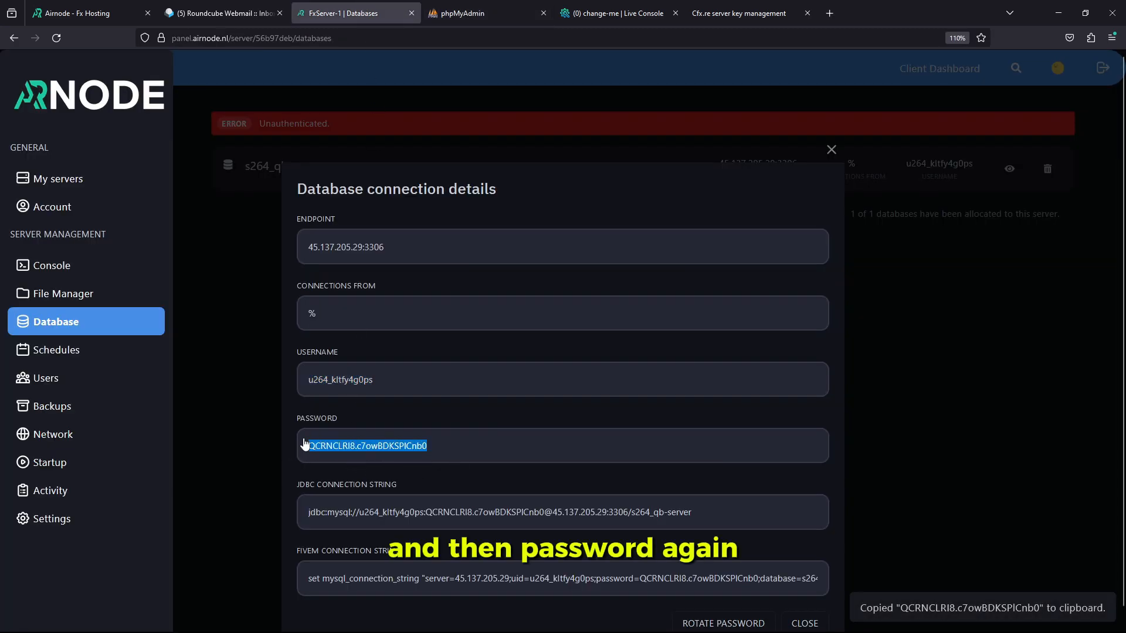
{"action": "left_click", "coordinate": [463, 13]}
{"action": "left_click", "coordinate": [546, 272]}
Paste the password, log in, and open the s264_qb-server database's Import page
{"action": "key", "text": "ctrl+v"}
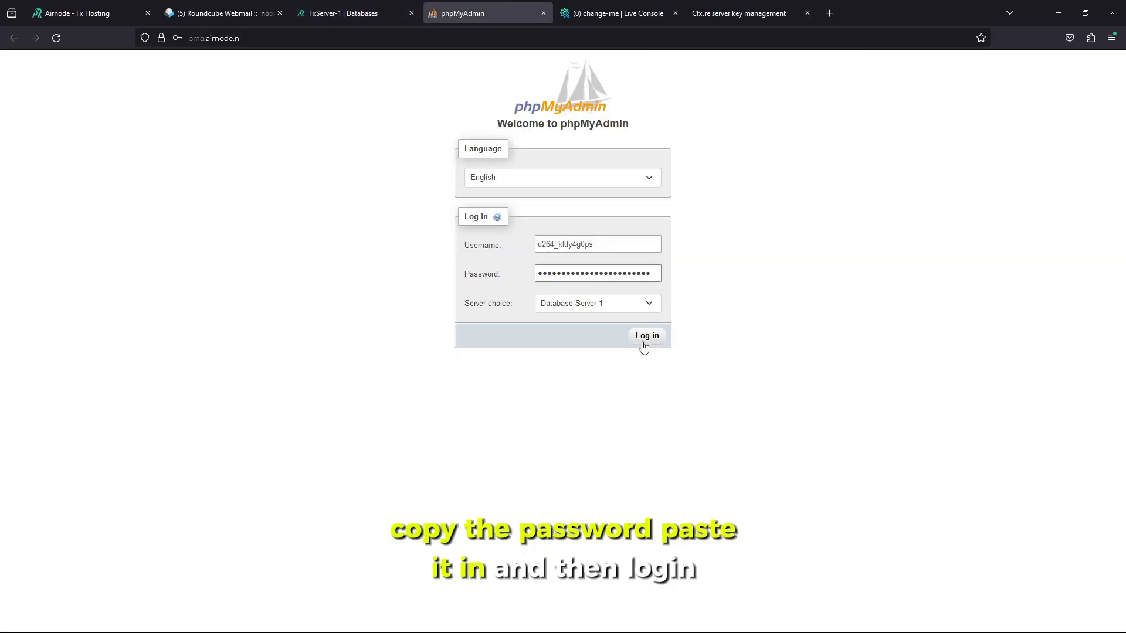
{"action": "left_click", "coordinate": [647, 337]}
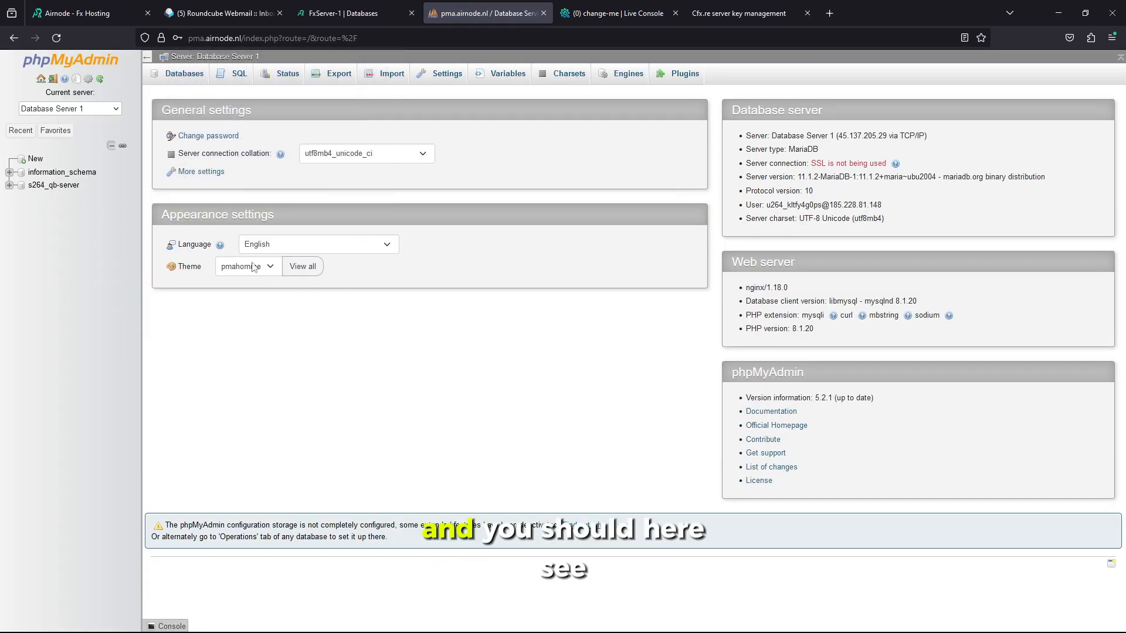
{"action": "left_click", "coordinate": [9, 187]}
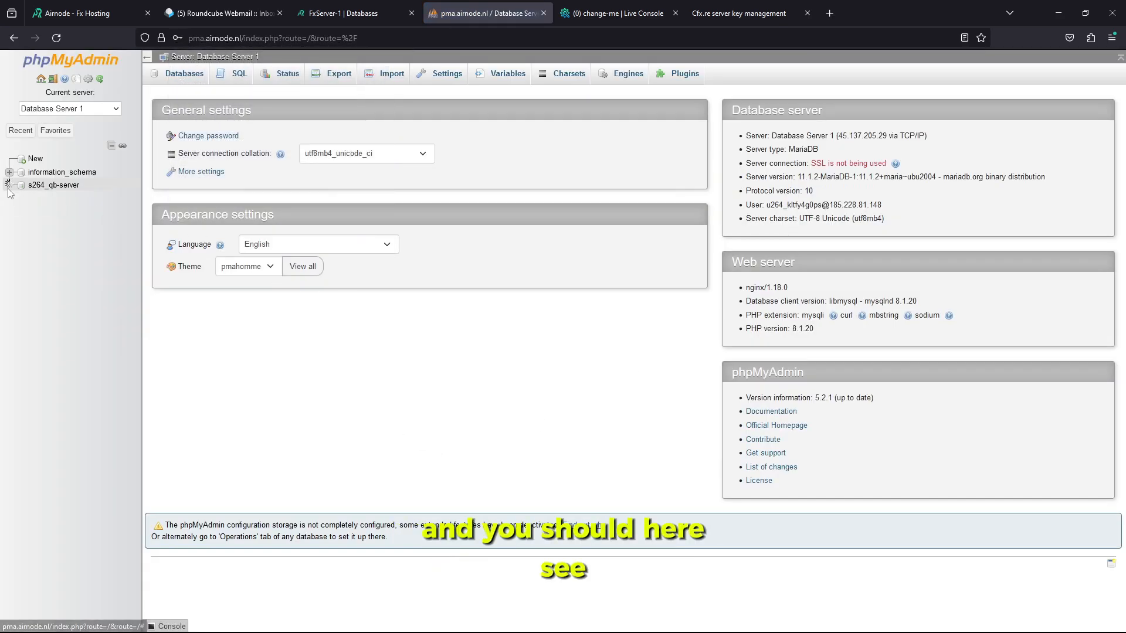
{"action": "left_click", "coordinate": [79, 186]}
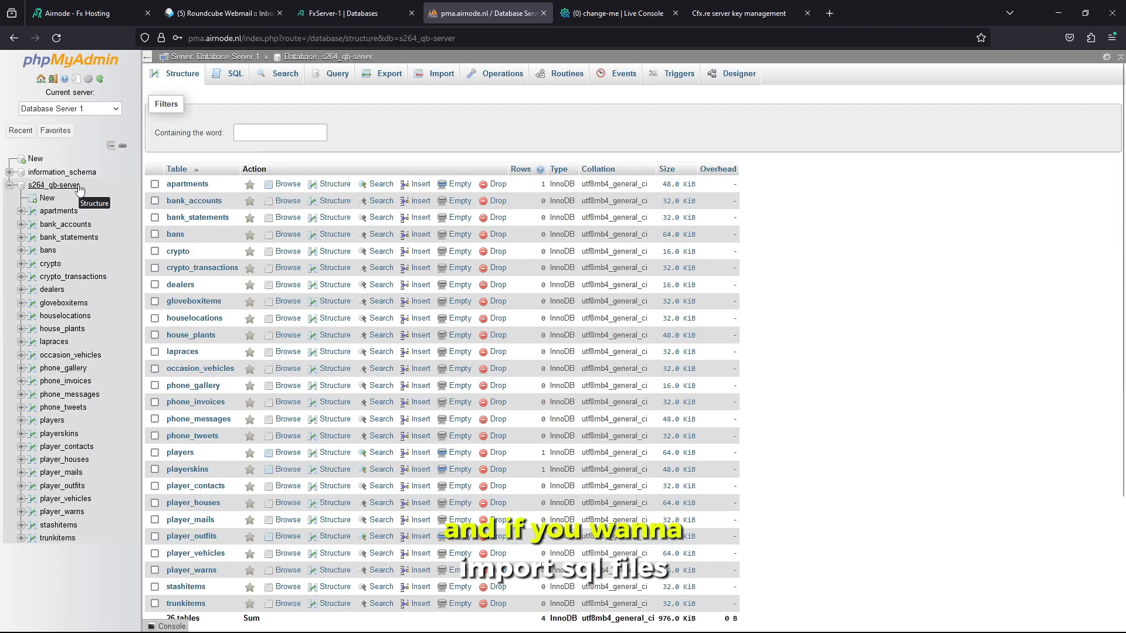
{"action": "left_click", "coordinate": [435, 82]}
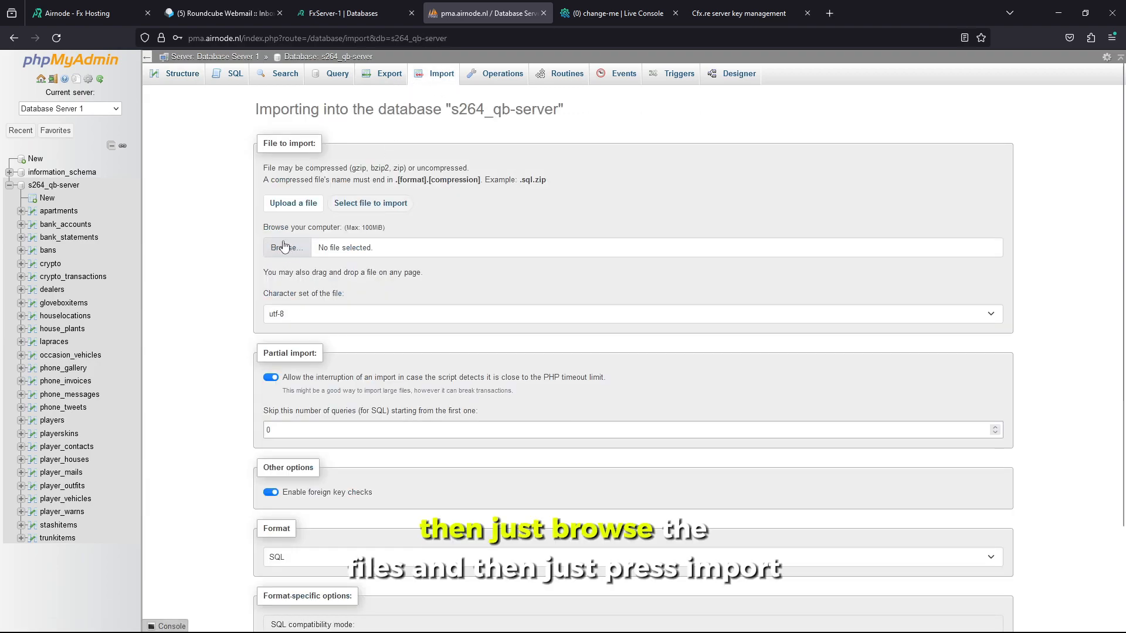
{"action": "scroll", "coordinate": [275, 352], "scroll_direction": "down", "scroll_amount": 3}
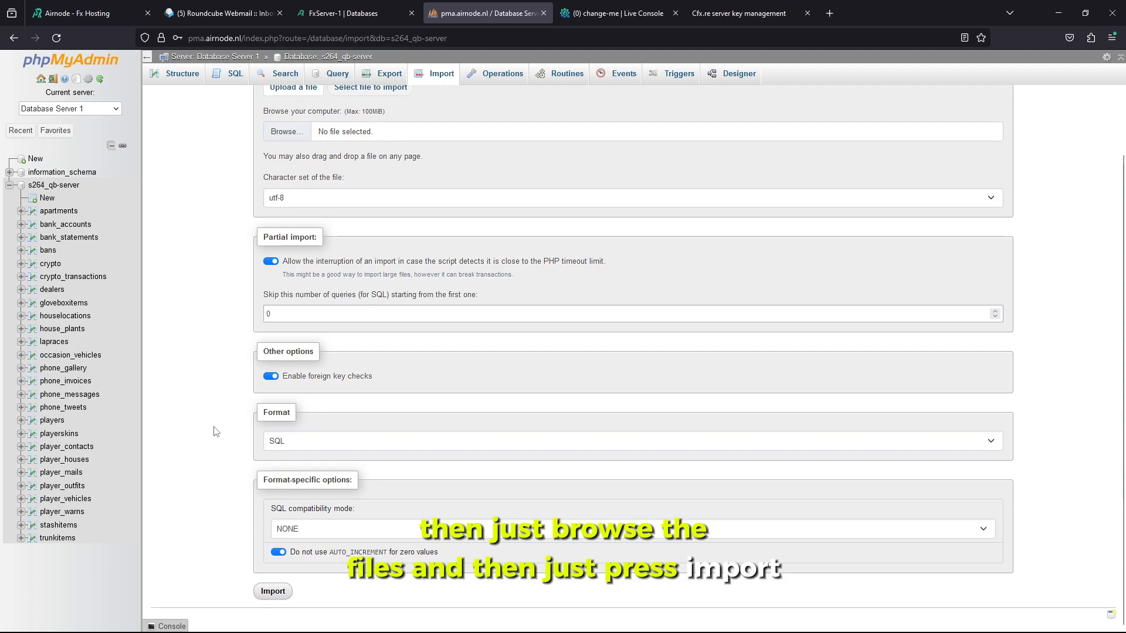
{"action": "scroll", "coordinate": [214, 429], "scroll_direction": "up", "scroll_amount": 3}
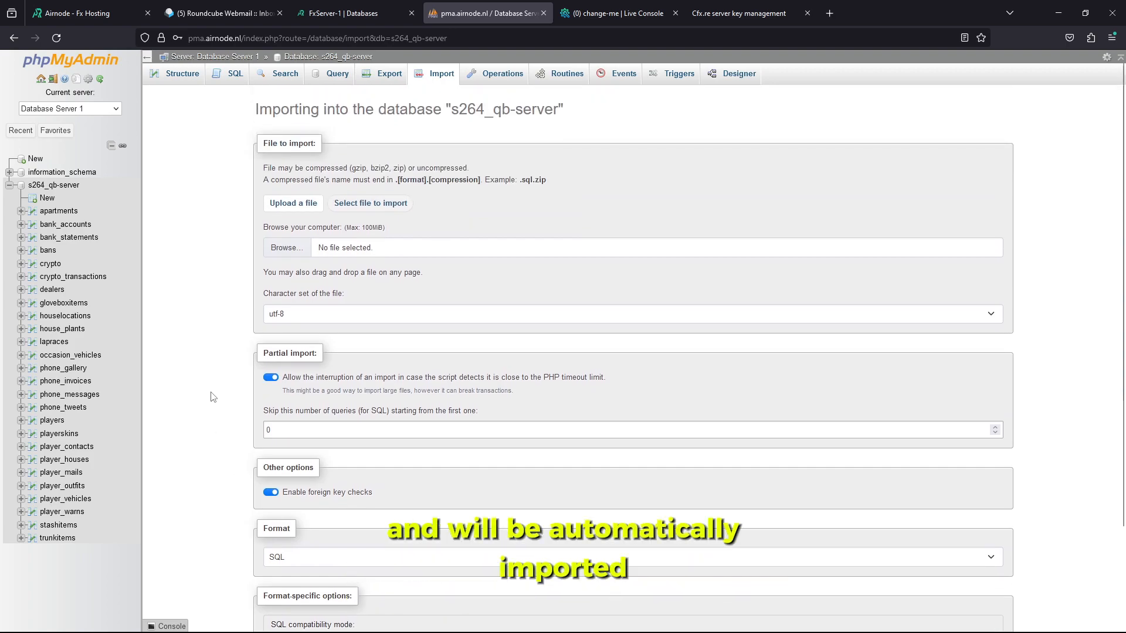